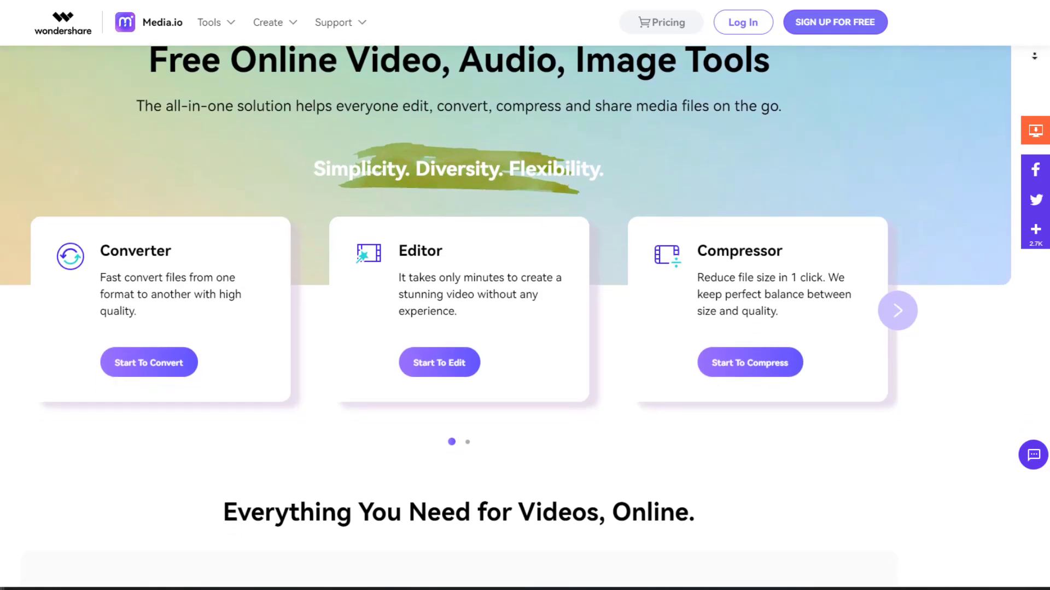
Scroll down the Media.io home page to the featured tools carousel
scroll(506, 317, "down", 3)
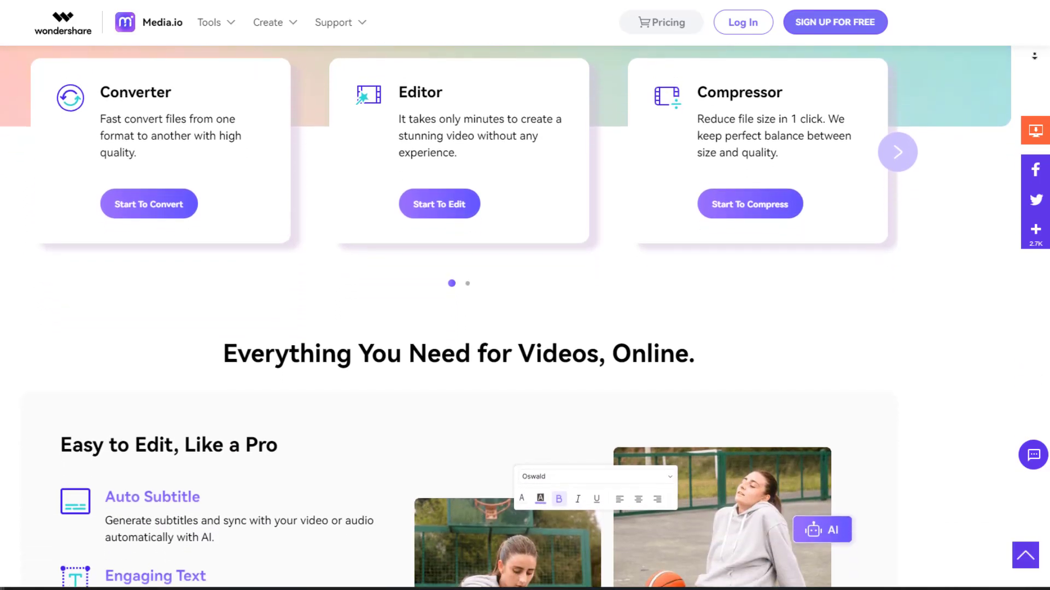
scroll(506, 317, "down", 2)
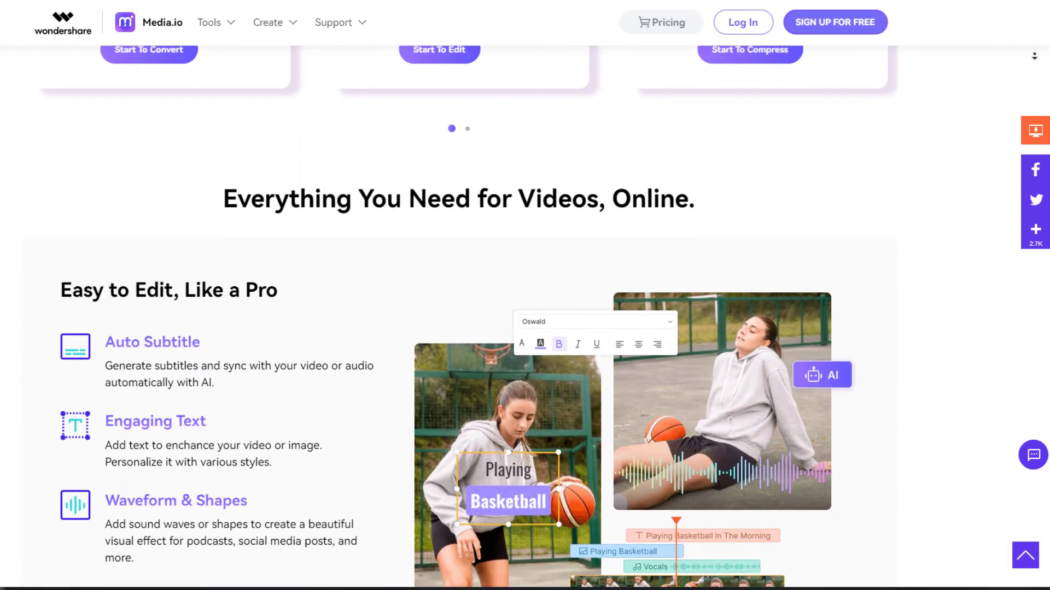
scroll(506, 317, "down", 3)
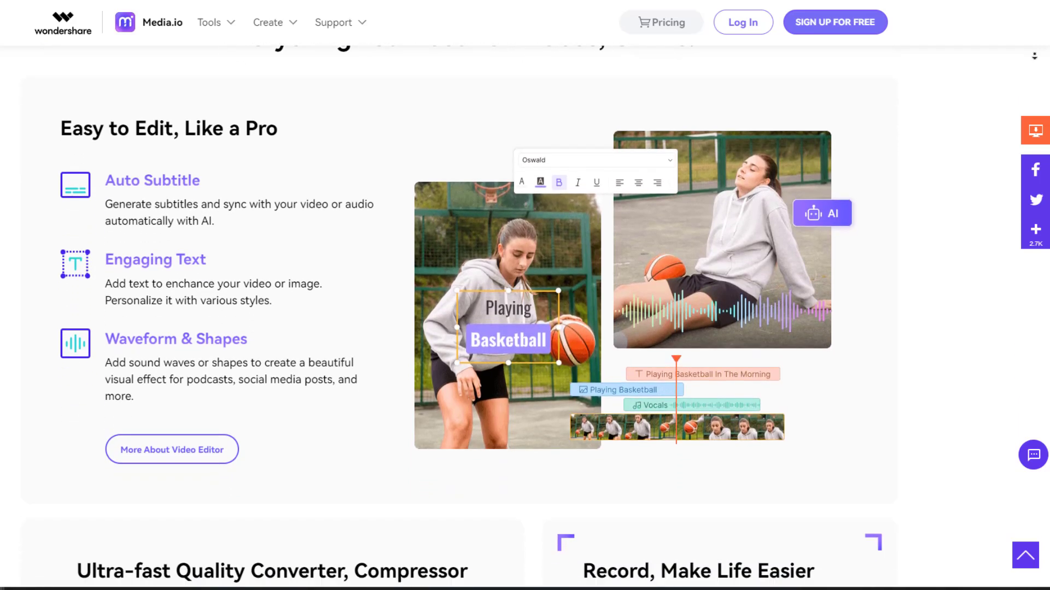
scroll(506, 317, "down", 3)
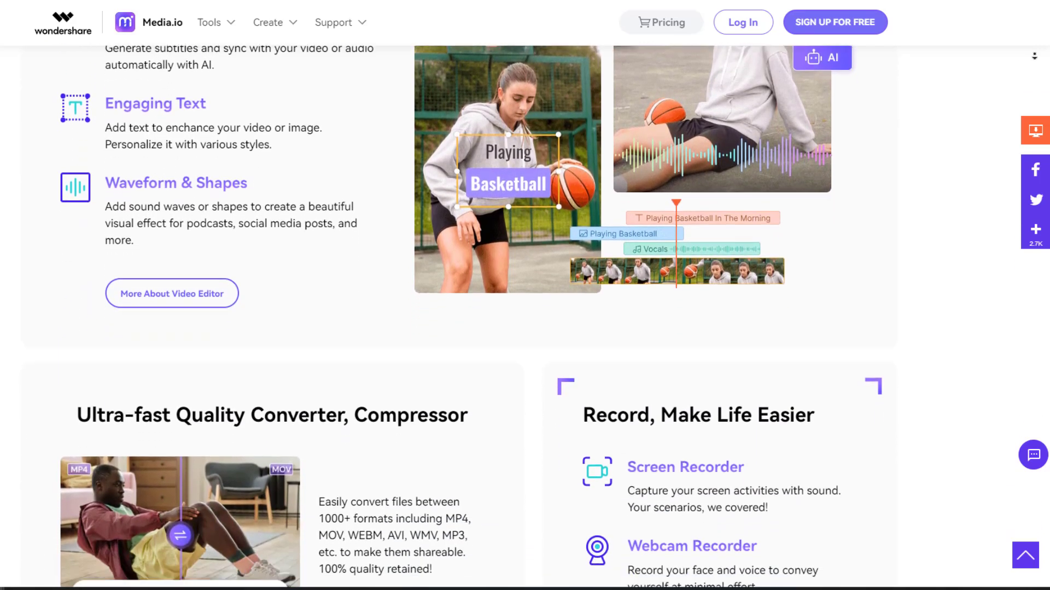
scroll(506, 317, "down", 3)
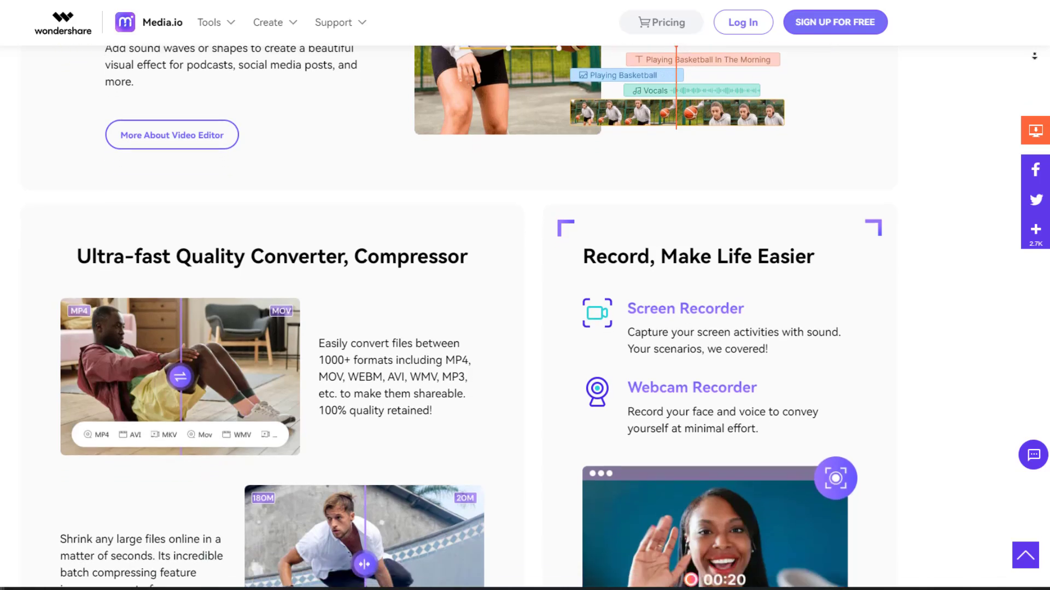
scroll(506, 317, "down", 3)
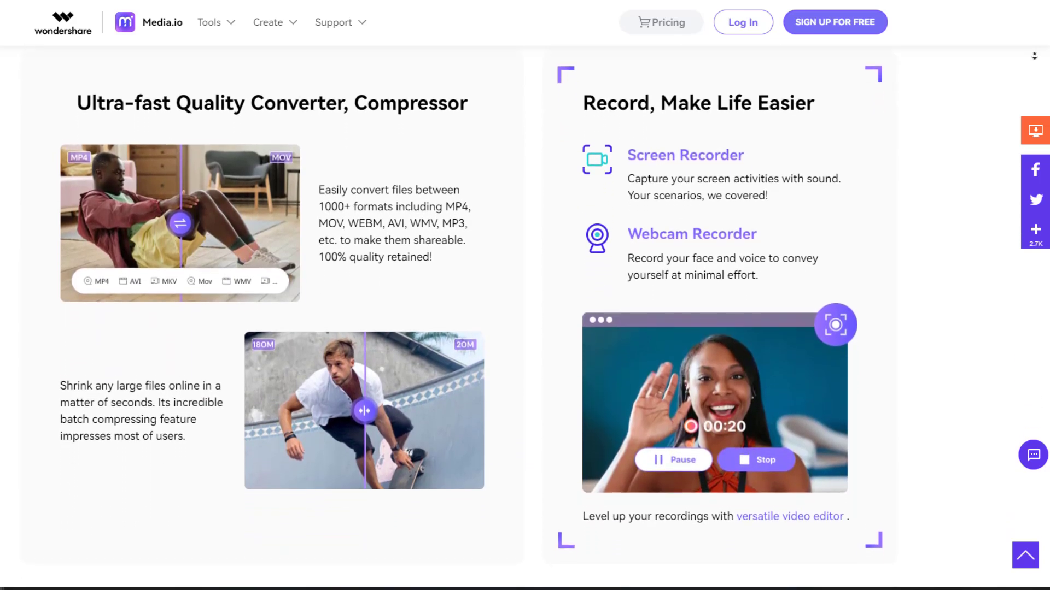
scroll(506, 317, "down", 3)
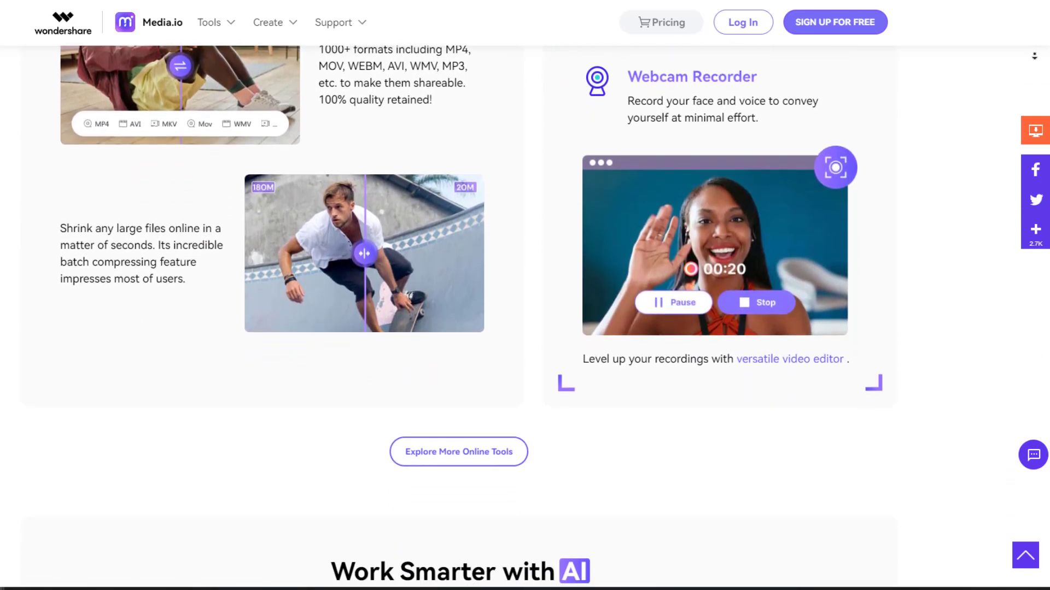
scroll(506, 317, "down", 3)
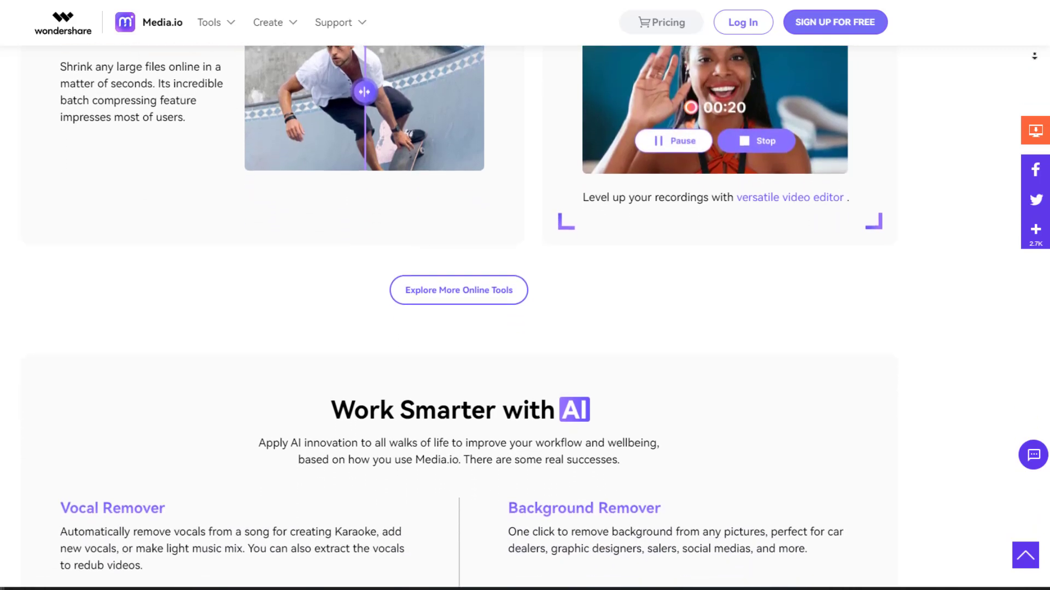
scroll(506, 317, "down", 3)
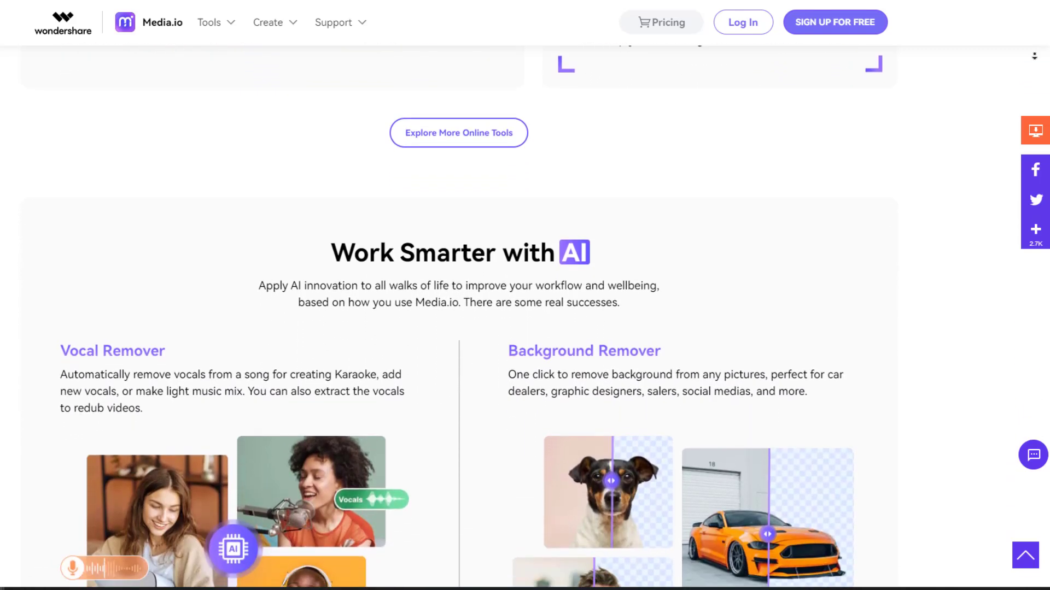
scroll(506, 318, "down", 3)
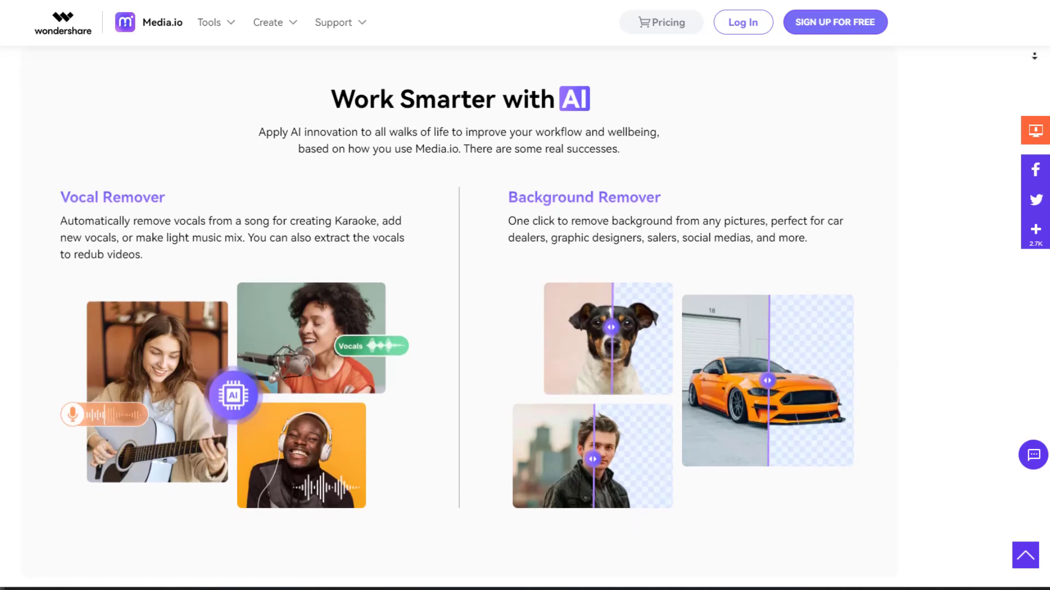
scroll(506, 317, "down", 2)
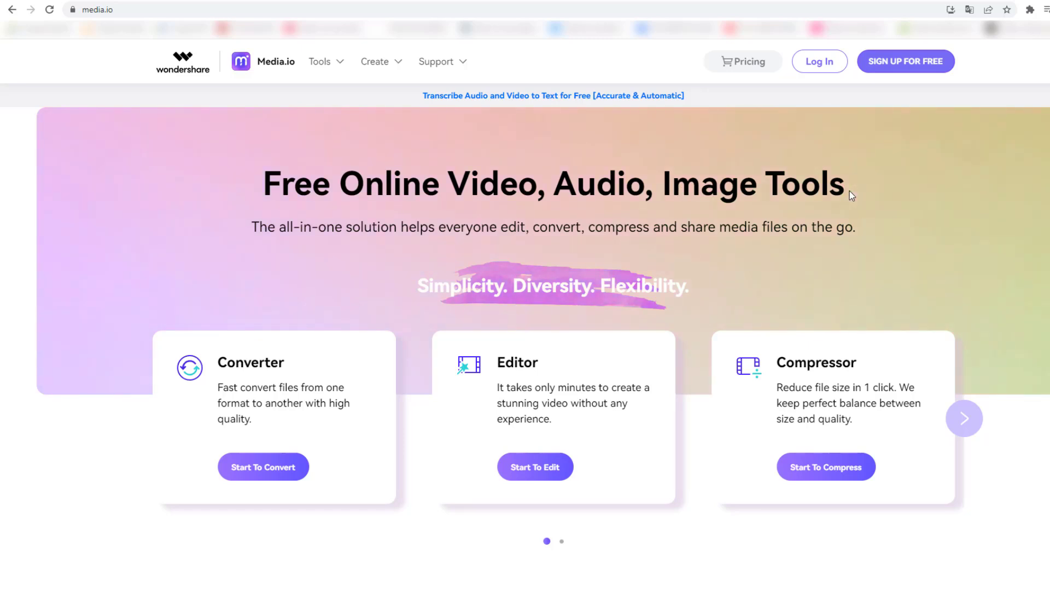
scroll(328, 291, "down", 2)
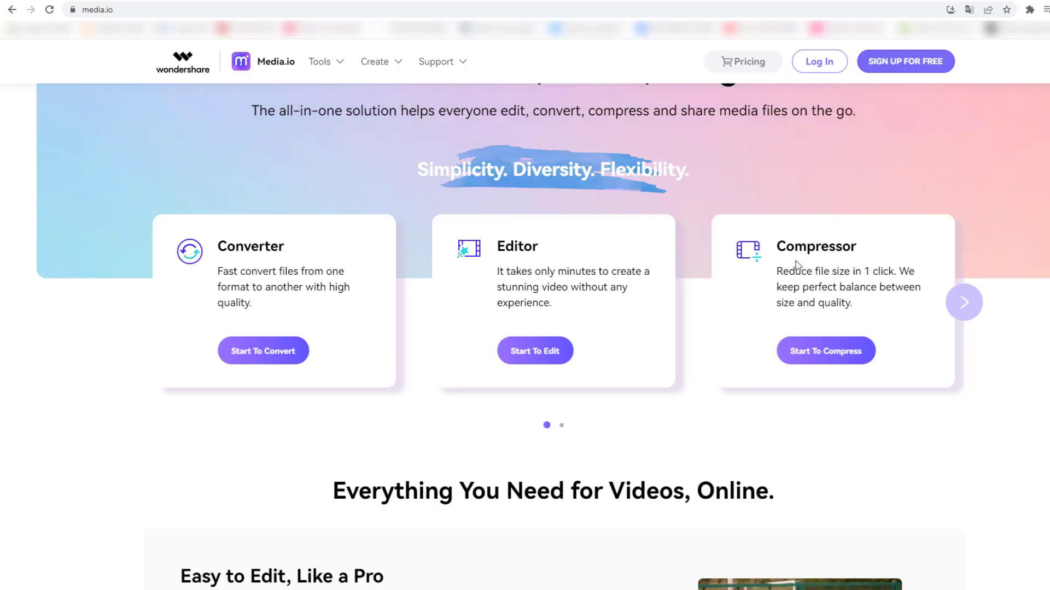
Advance the featured tools carousel to its second set, which includes Auto Subtitle Generator
left_click(959, 305)
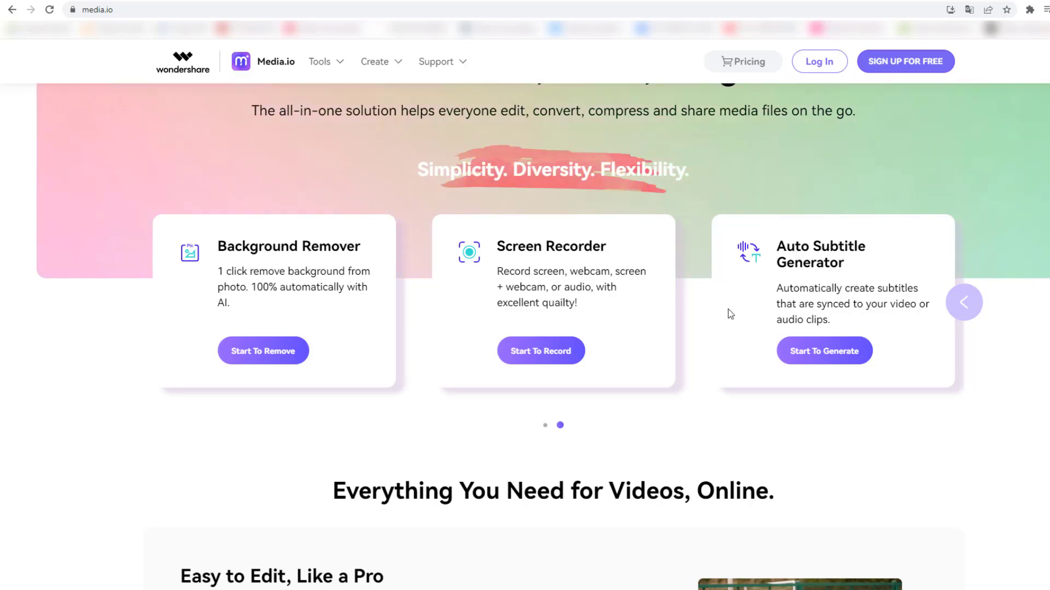
scroll(3, 309, "up", 1)
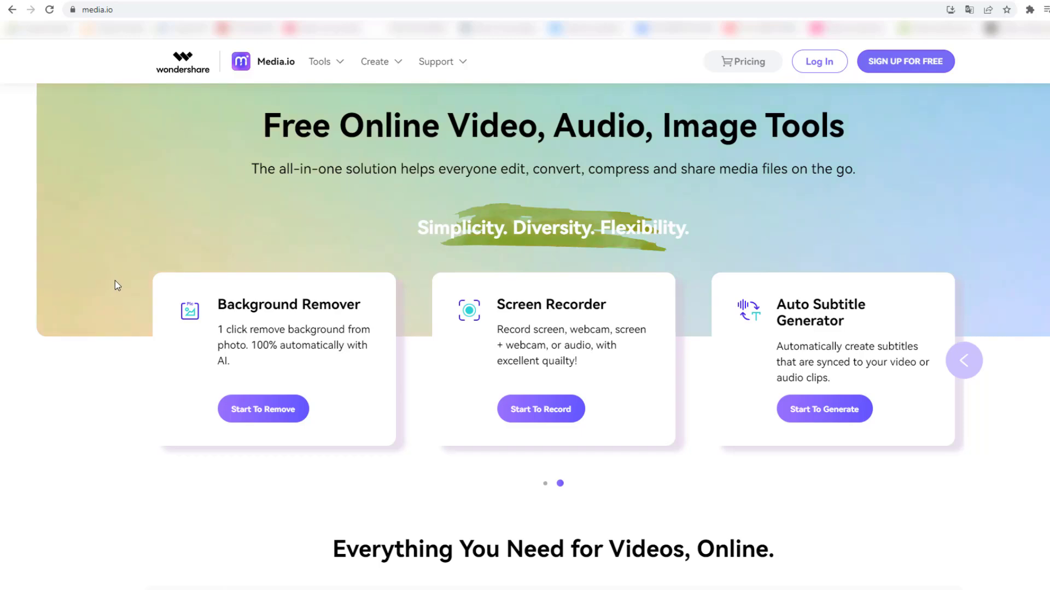
scroll(88, 290, "down", 7)
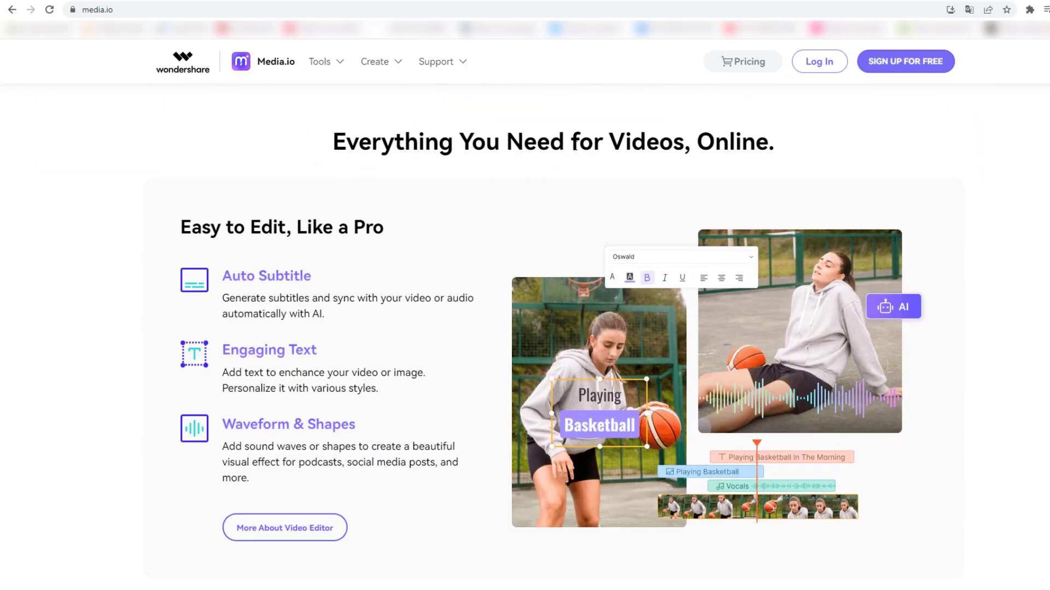
scroll(525, 328, "down", 6)
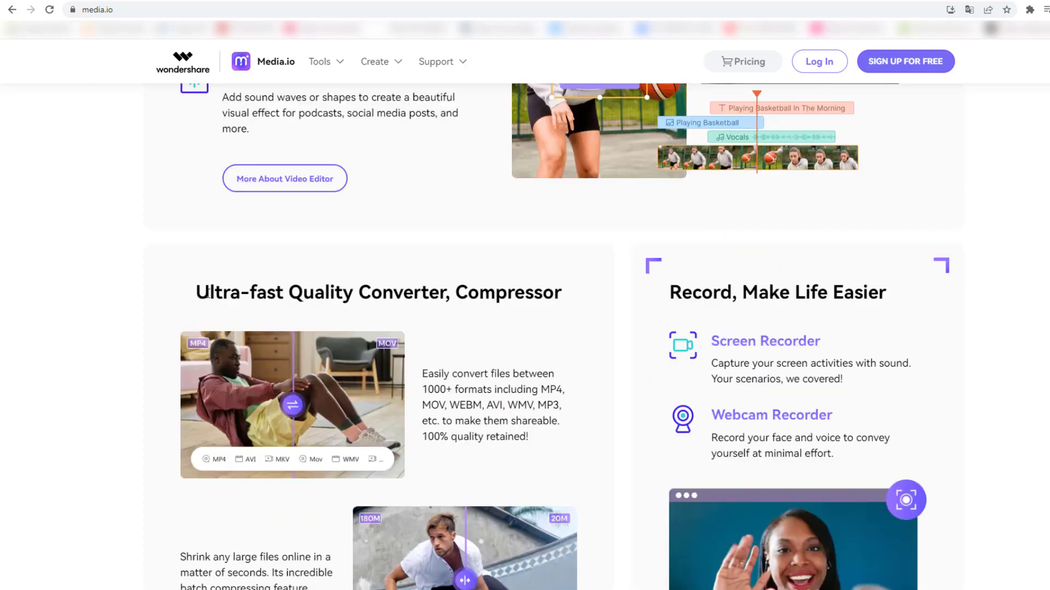
left_click(301, 189)
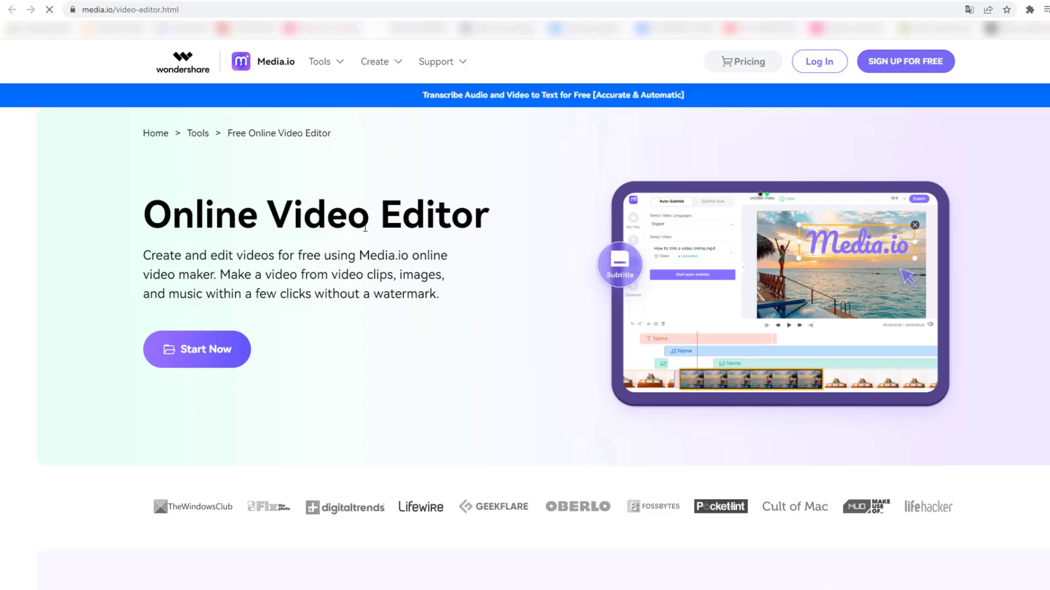
scroll(375, 236, "down", 6)
scroll(463, 239, "down", 7)
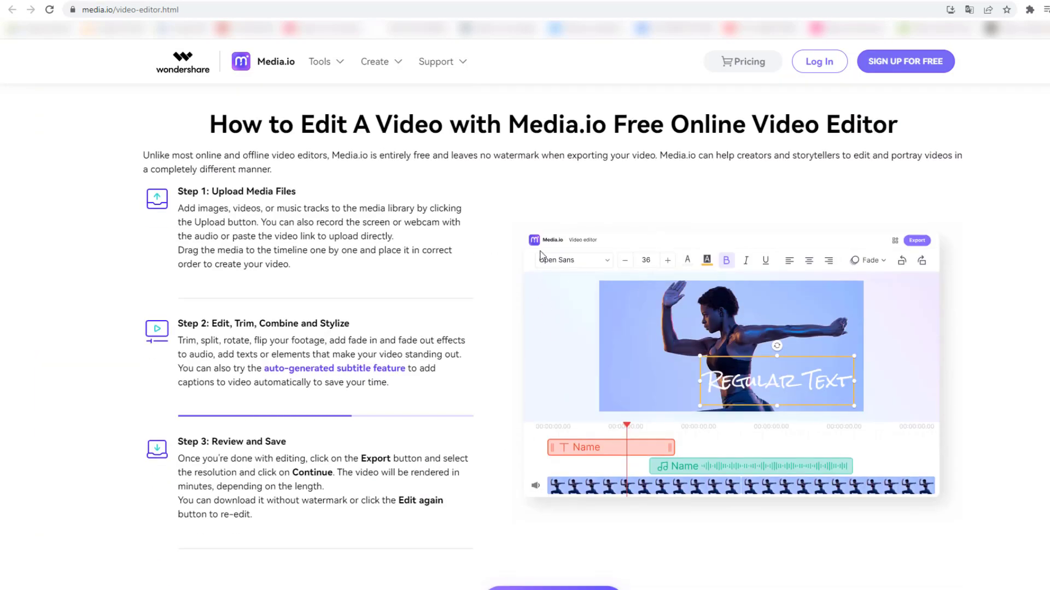
scroll(608, 300, "down", 6)
scroll(328, 304, "down", 10)
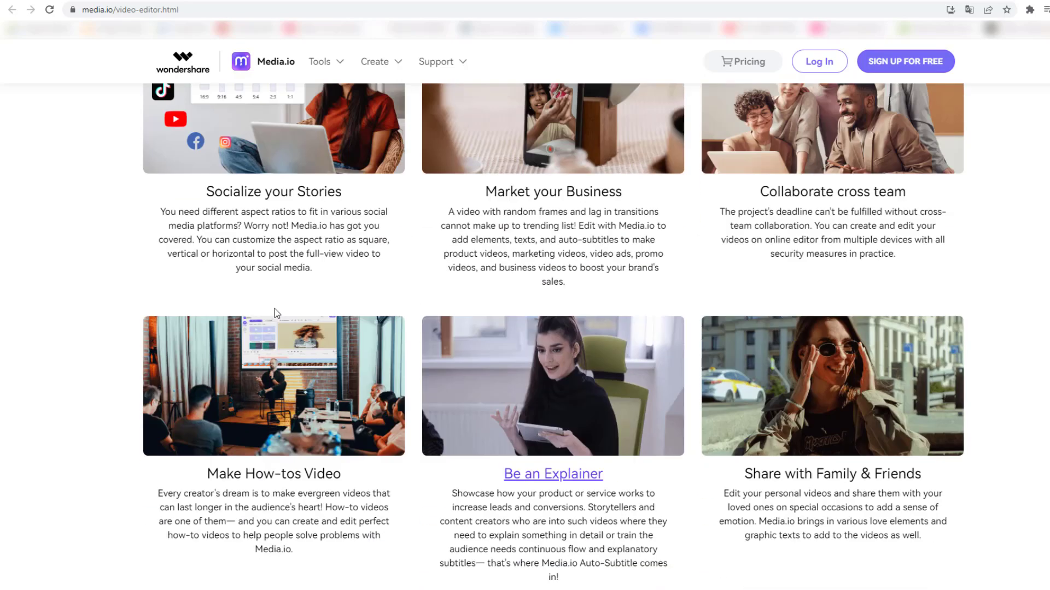
scroll(306, 328, "up", 2)
key("alt+Left")
scroll(93, 282, "down", 4)
scroll(193, 415, "up", 1)
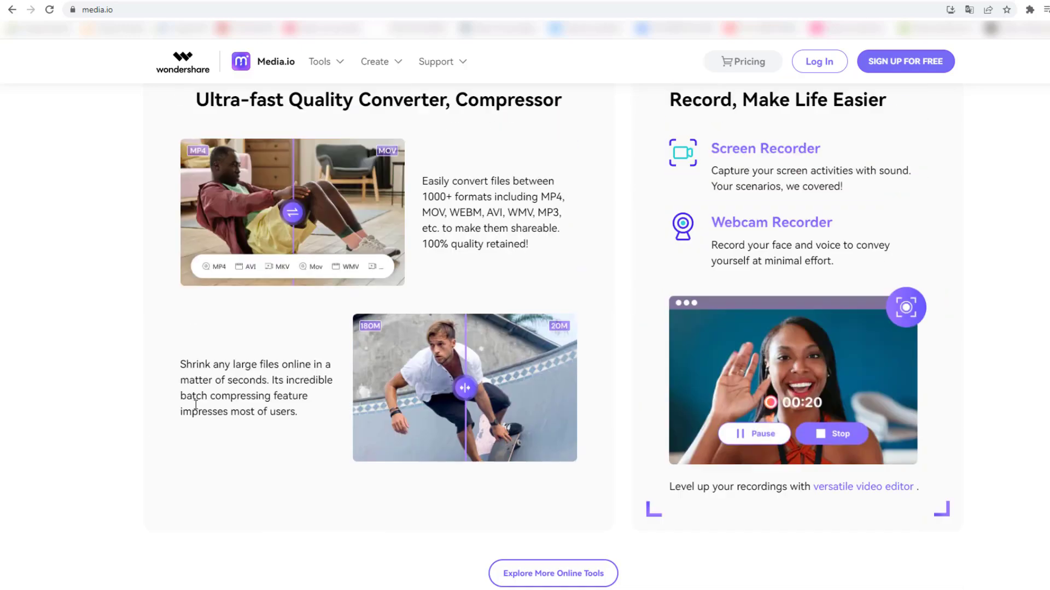
scroll(567, 421, "down", 4)
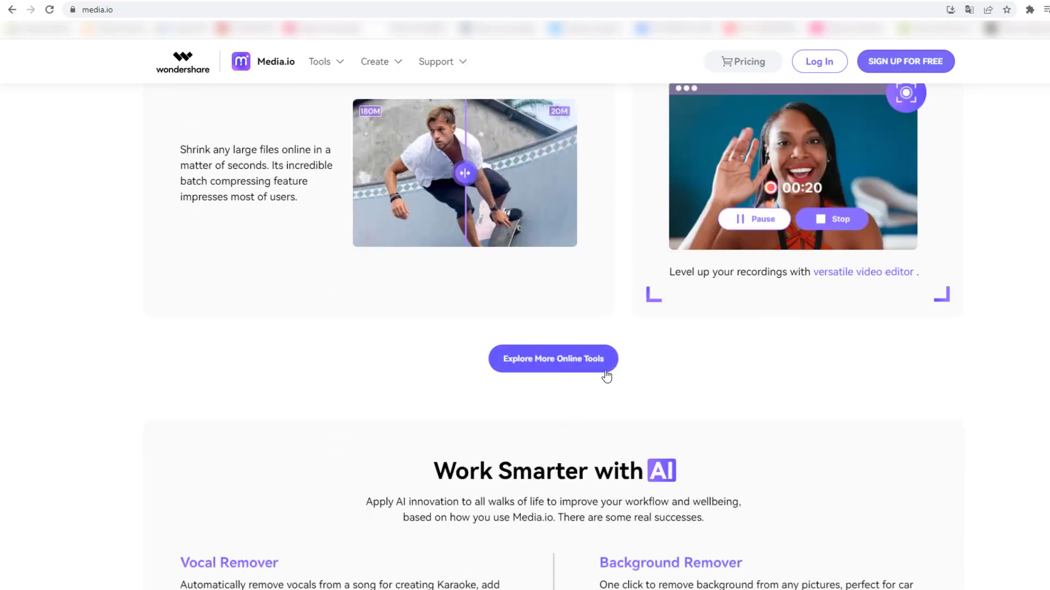
Open 'Explore More Online Tools' and browse down to the Video Tools and Audio Tools grids
left_click(589, 365)
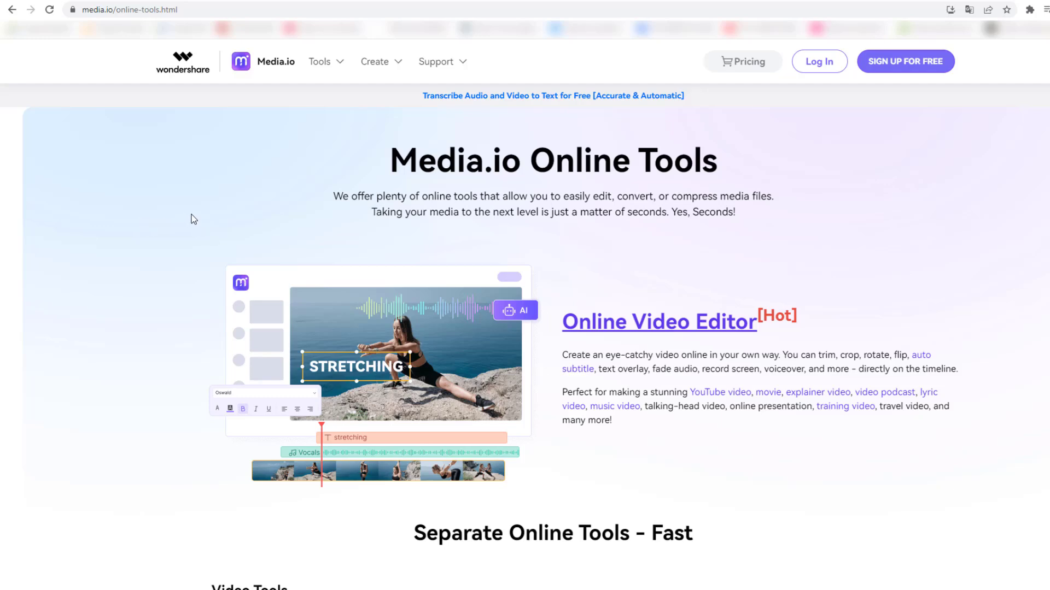
scroll(236, 217, "down", 2)
scroll(236, 217, "down", 4)
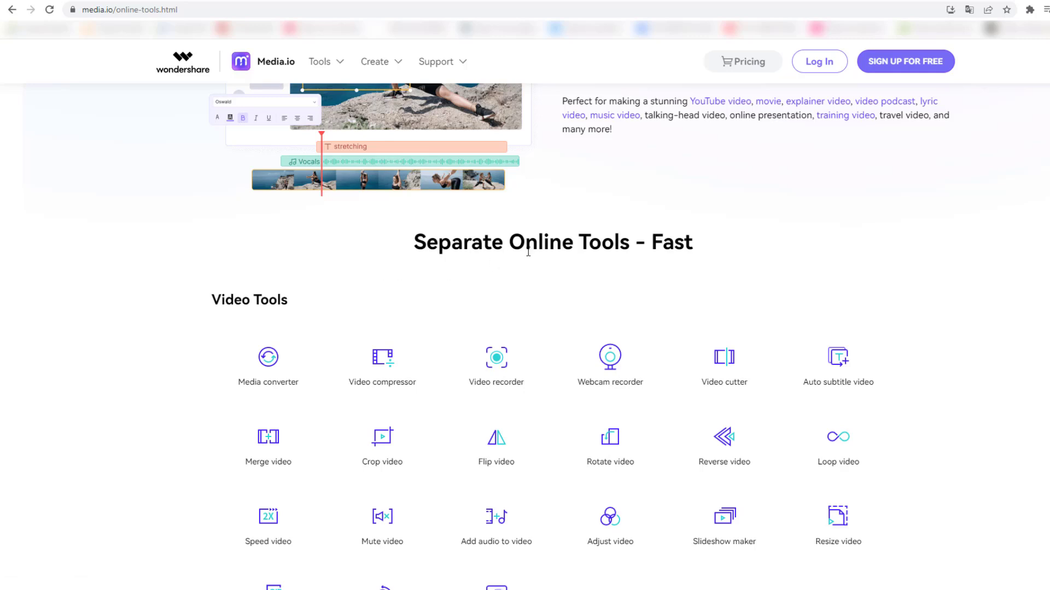
scroll(192, 319, "down", 2)
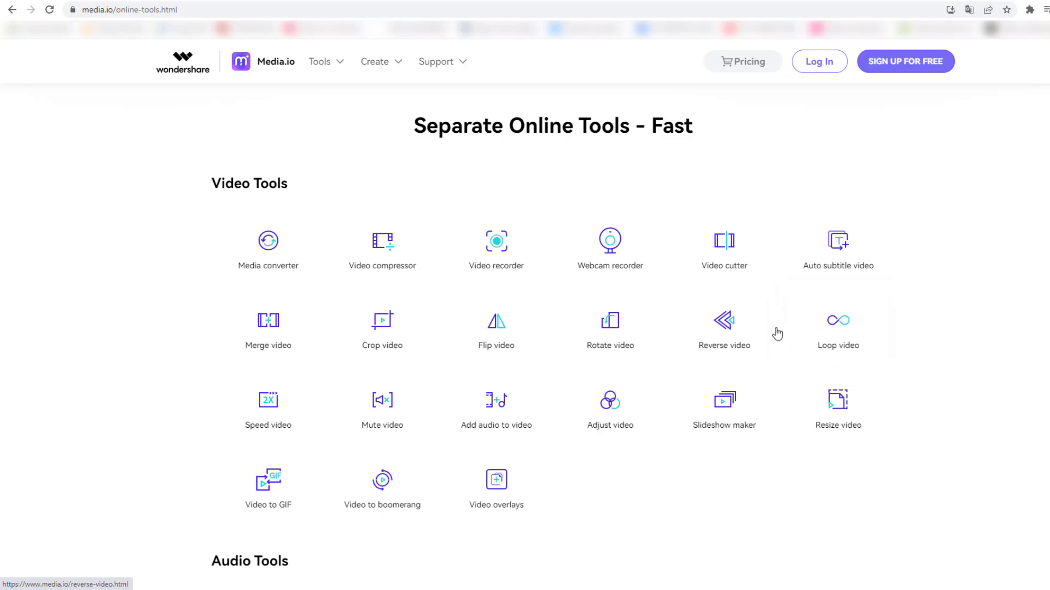
scroll(616, 417, "down", 2)
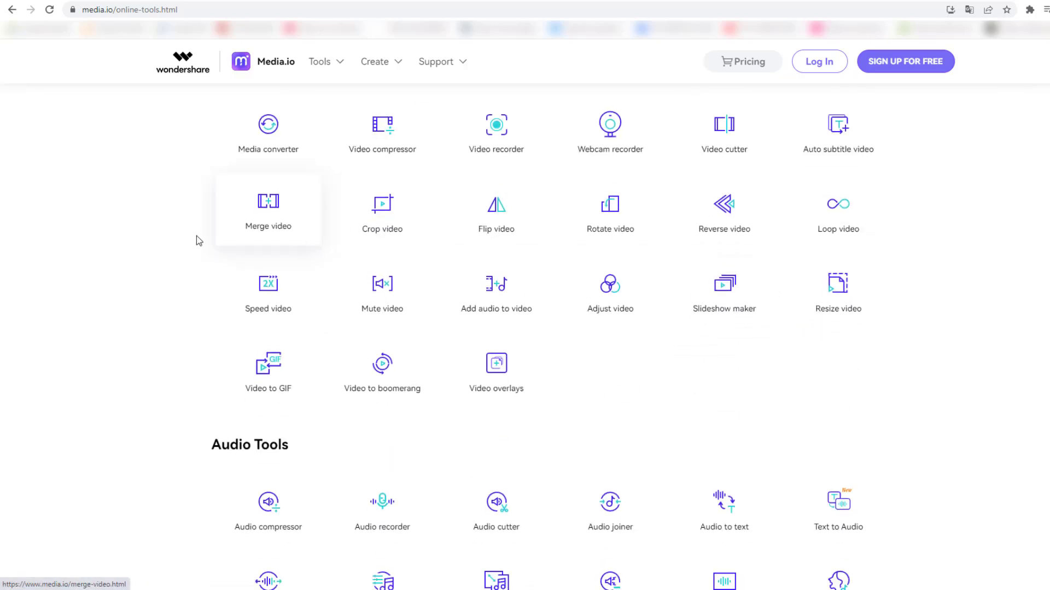
scroll(130, 317, "down", 1)
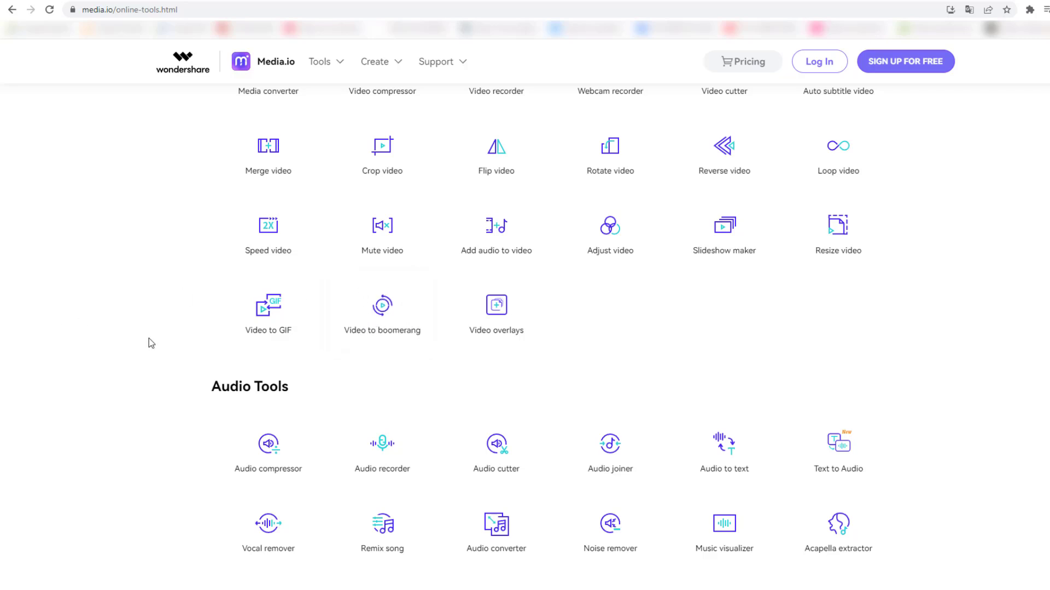
scroll(197, 317, "down", 2)
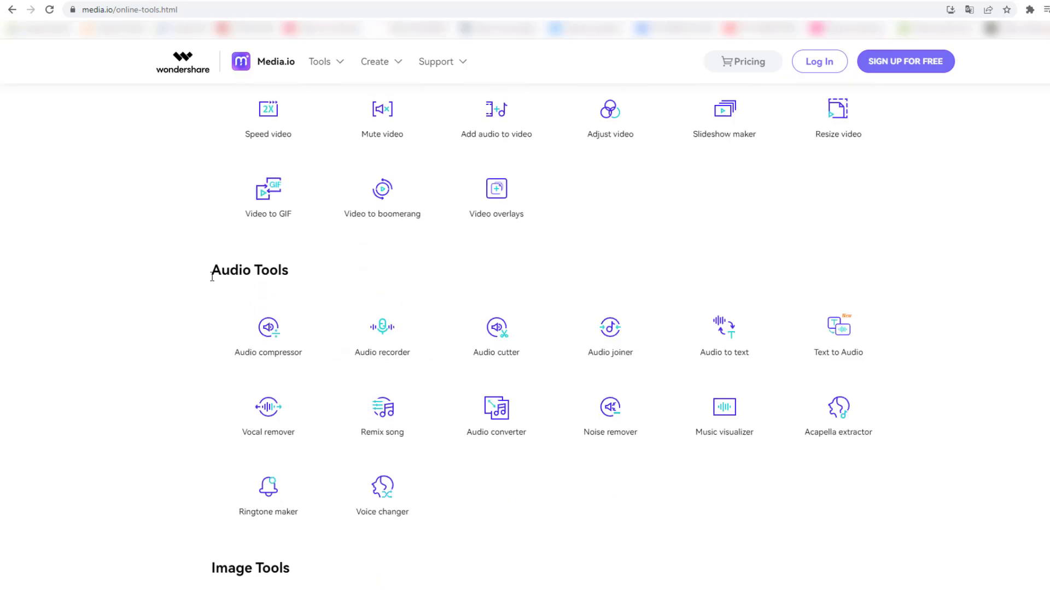
scroll(163, 332, "down", 1)
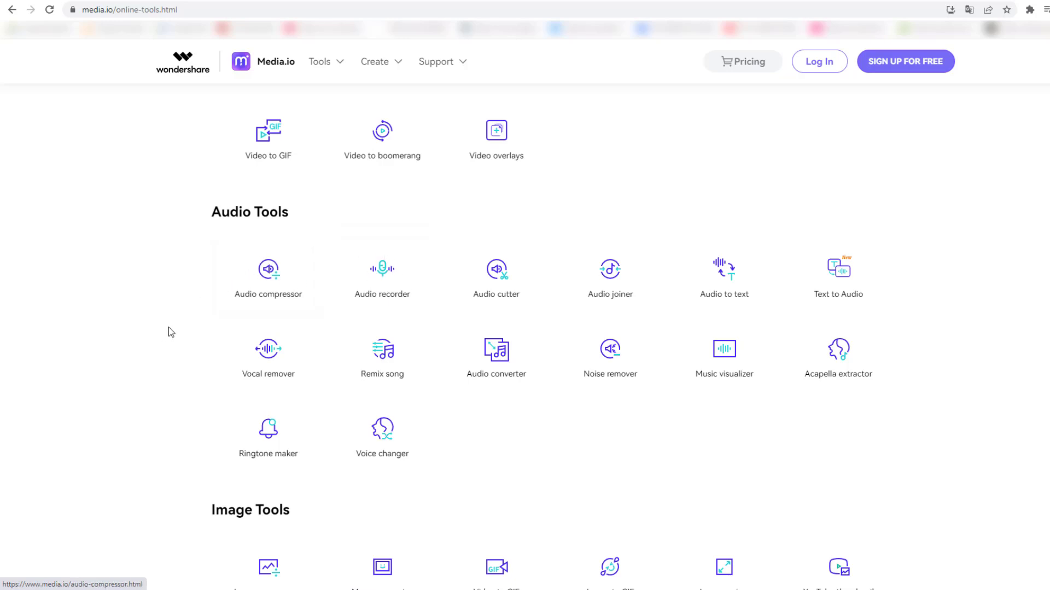
scroll(140, 325, "down", 1)
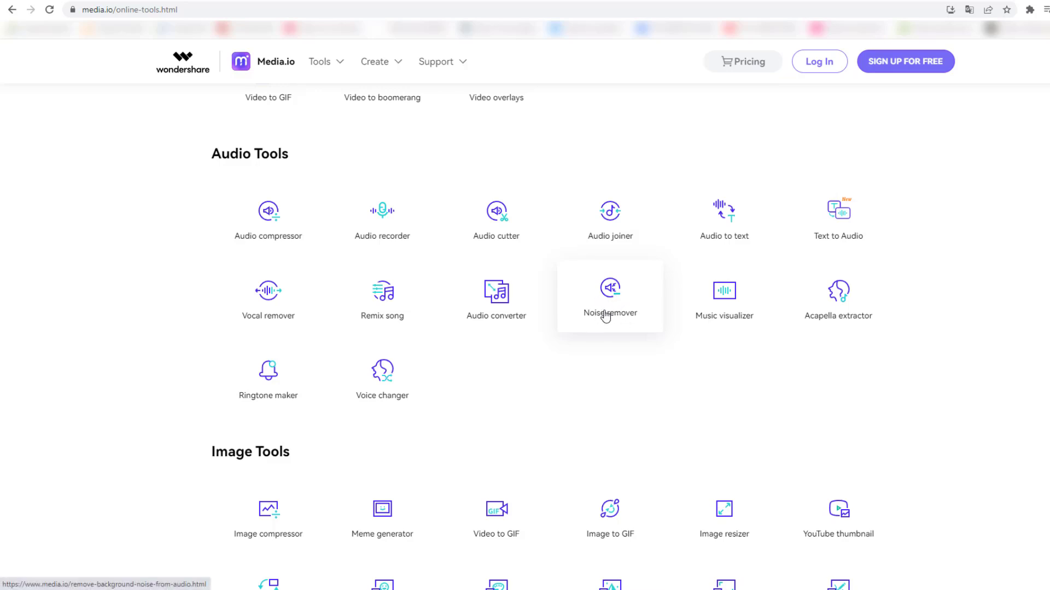
scroll(601, 315, "down", 1)
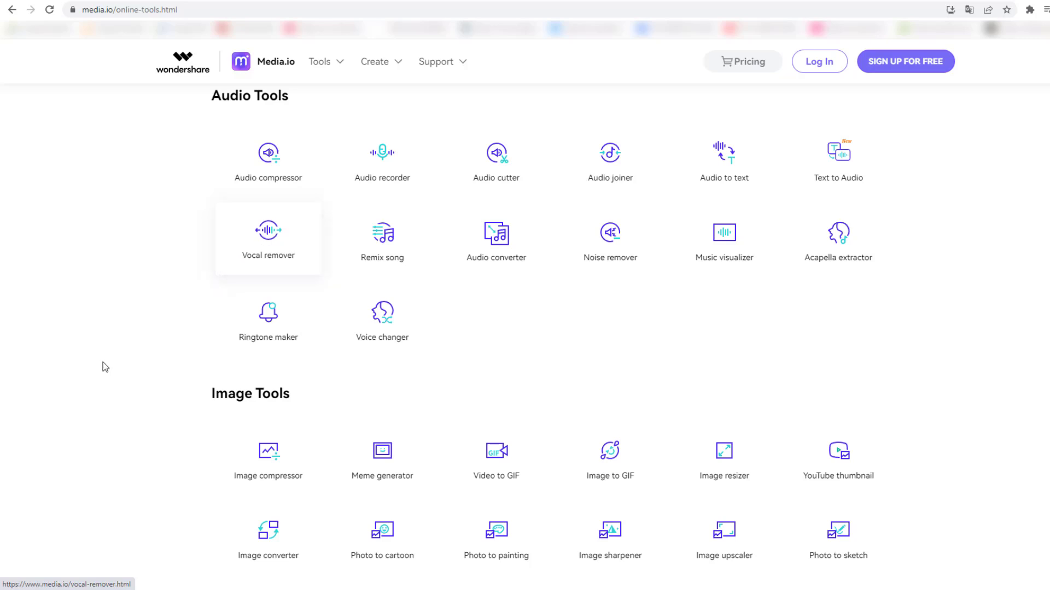
scroll(368, 342, "down", 1)
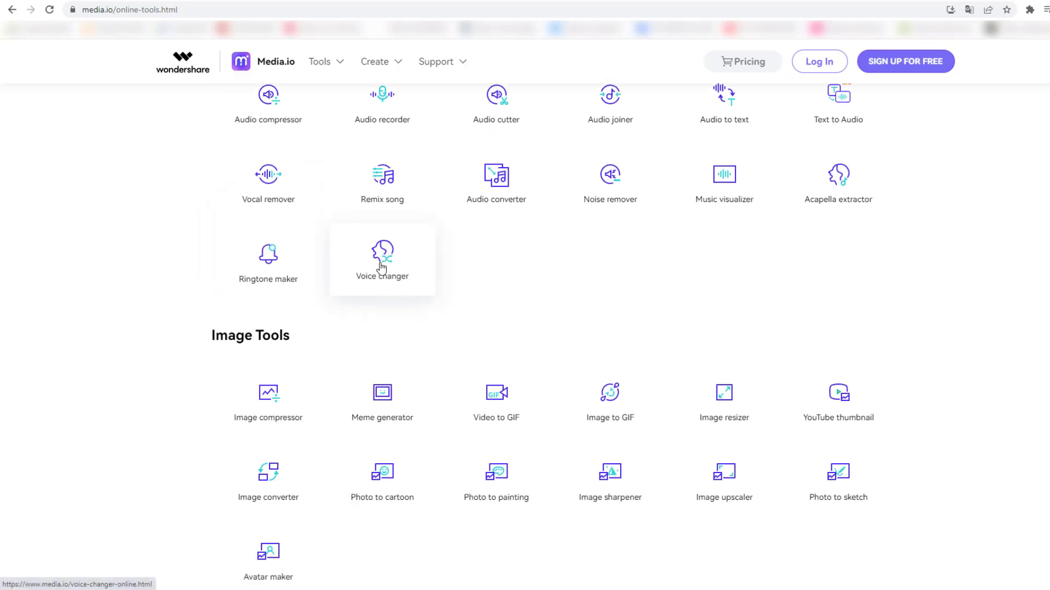
scroll(173, 242, "down", 2)
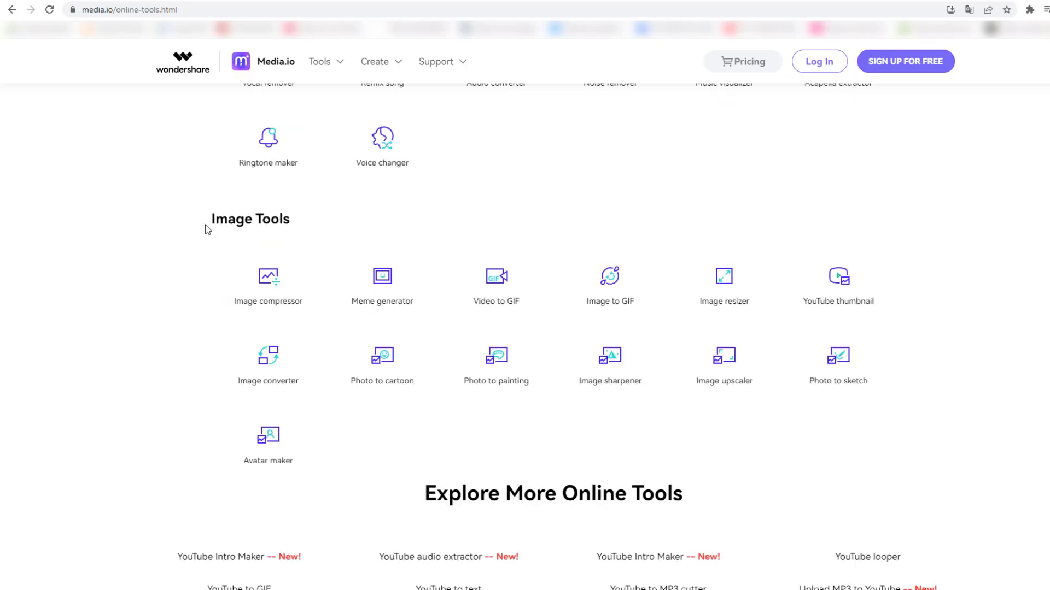
scroll(445, 214, "down", 1)
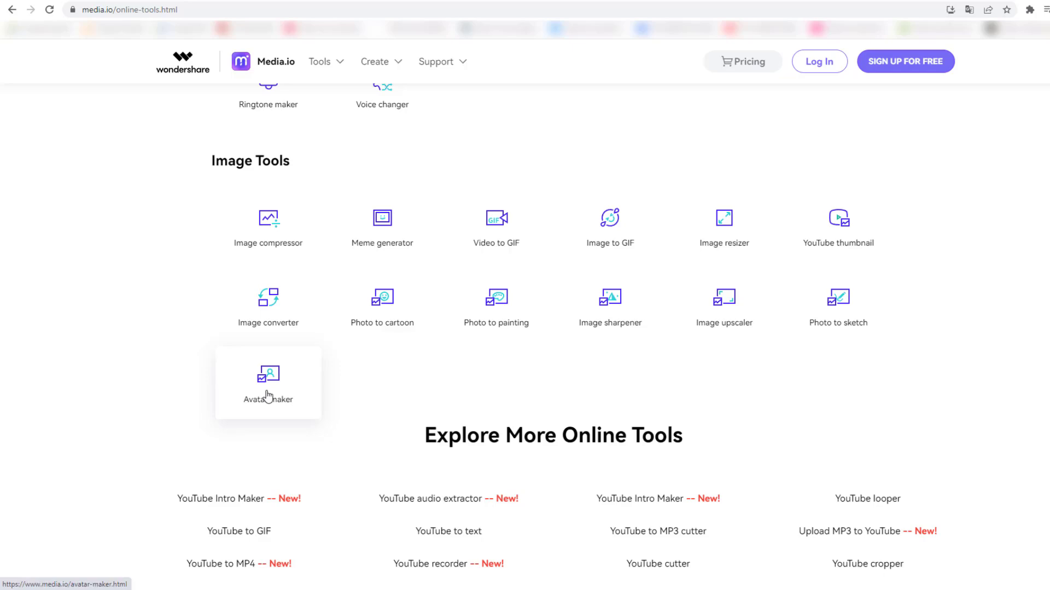
scroll(412, 386, "down", 1)
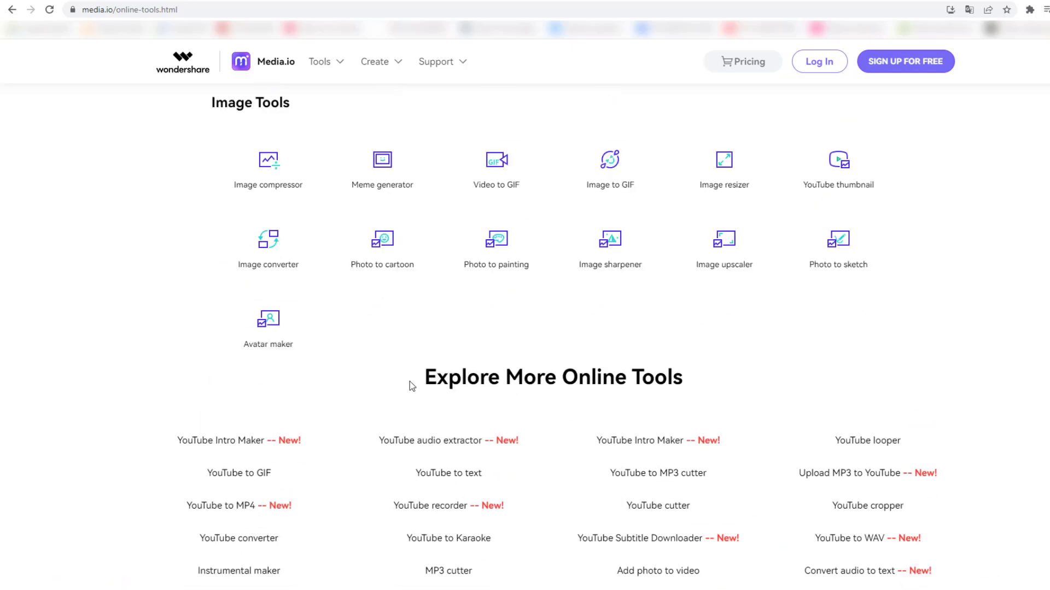
scroll(459, 311, "down", 2)
scroll(927, 410, "down", 4)
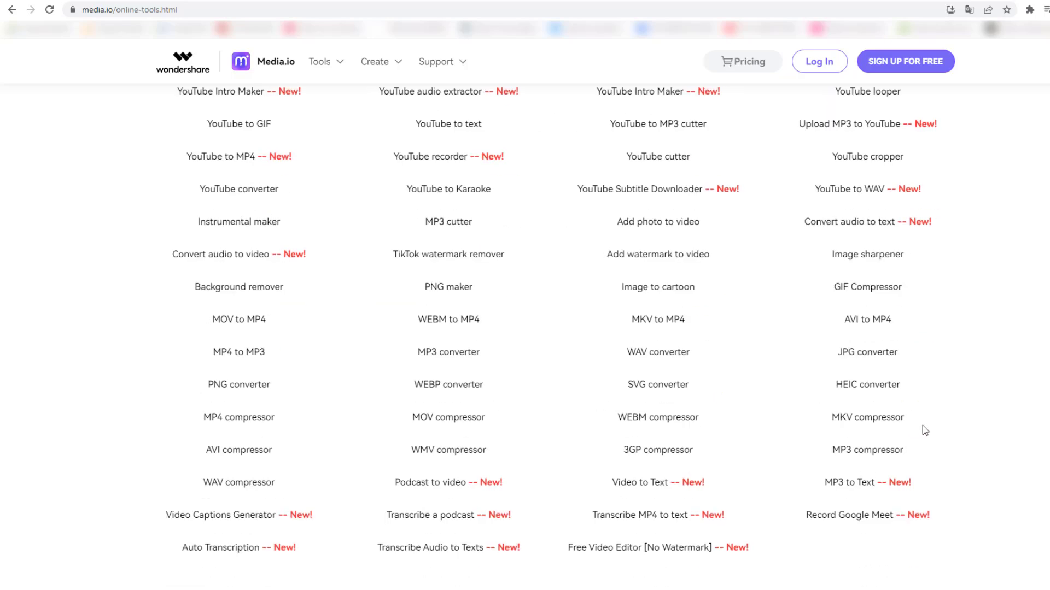
scroll(324, 363, "down", 4)
scroll(323, 363, "up", 15)
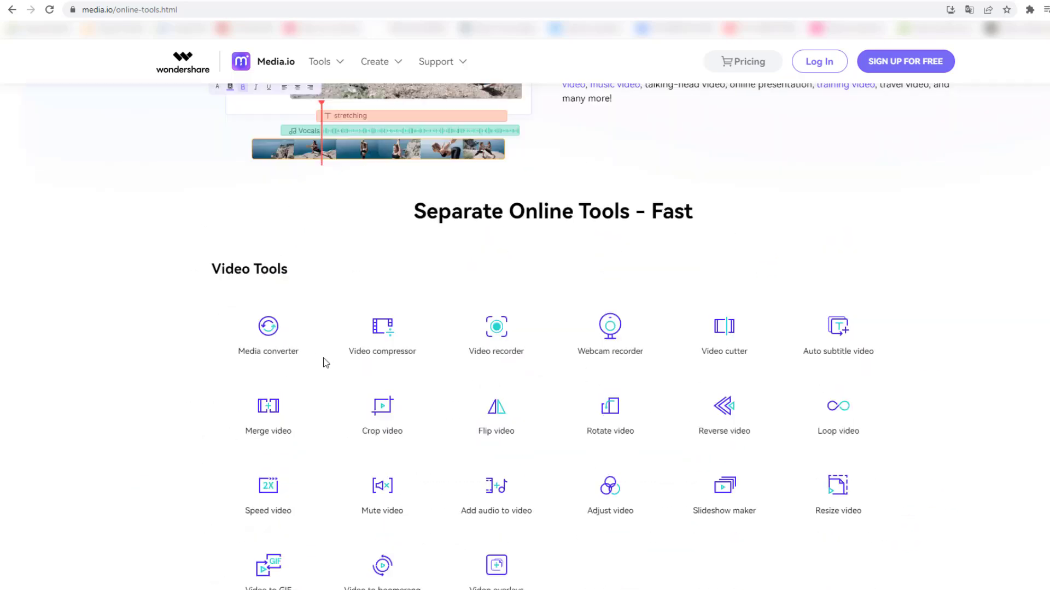
Go to the Explainer Video page from the Create menu in the top navigation
scroll(325, 363, "up", 6)
mouse_move(385, 75)
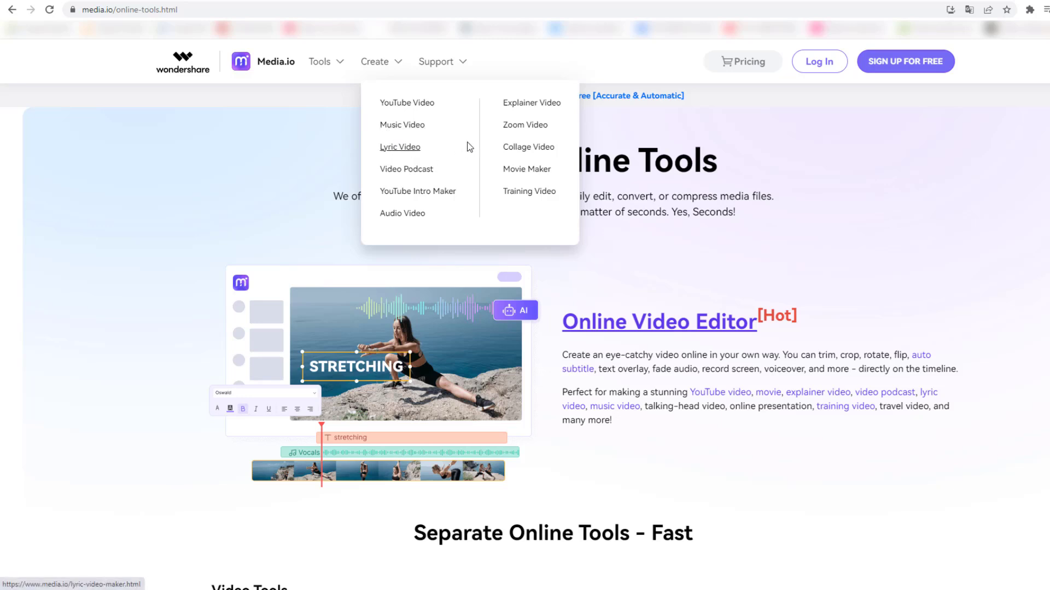
left_click(515, 111)
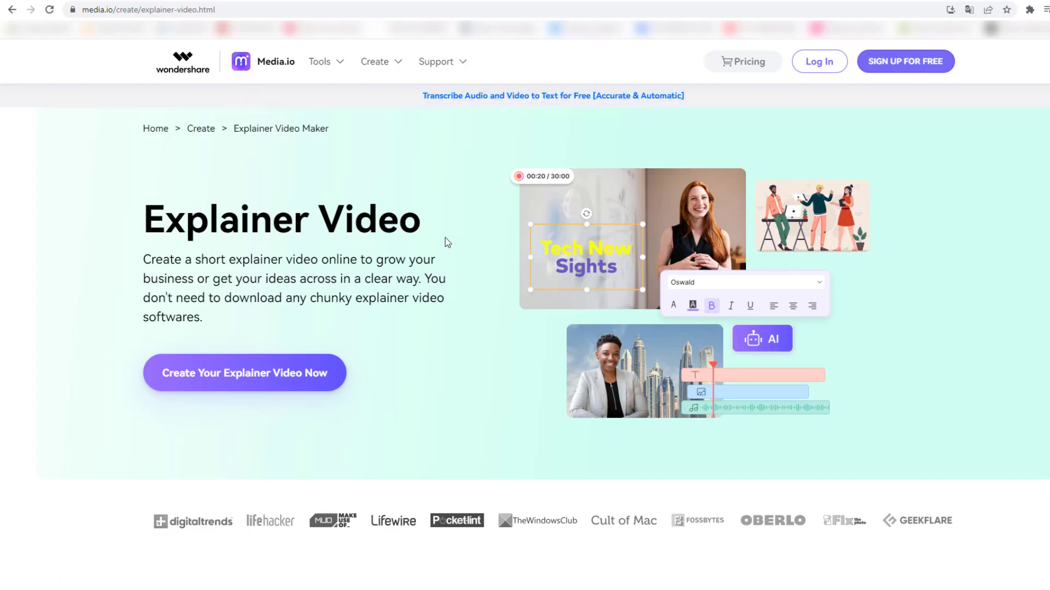
scroll(419, 244, "down", 5)
scroll(297, 304, "up", 5)
Open the Pricing page and highlight the annual FREE, BASIC and PRO plan names
left_click(744, 63)
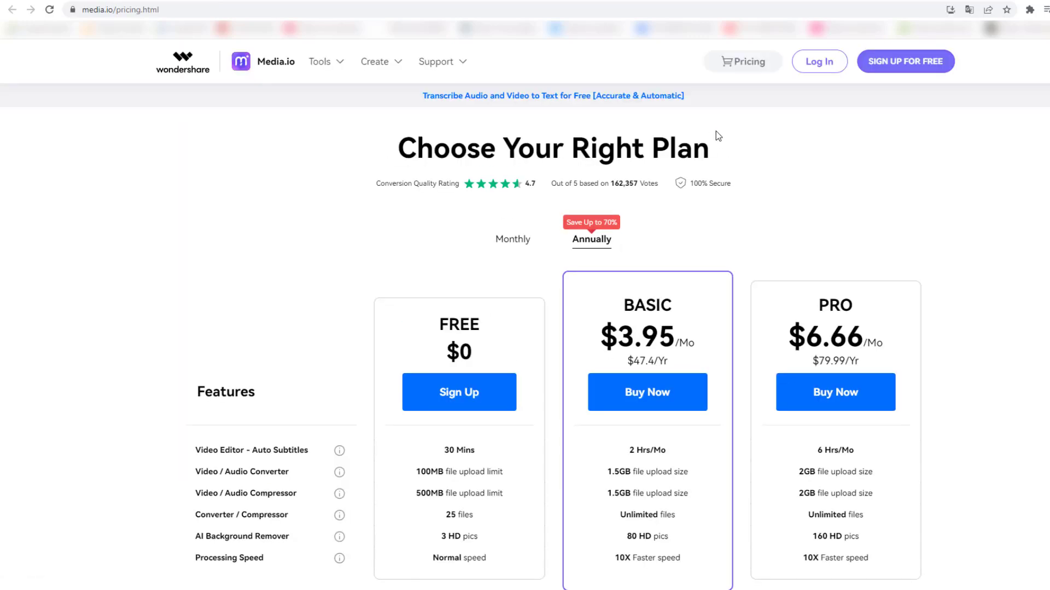
scroll(705, 181, "down", 2)
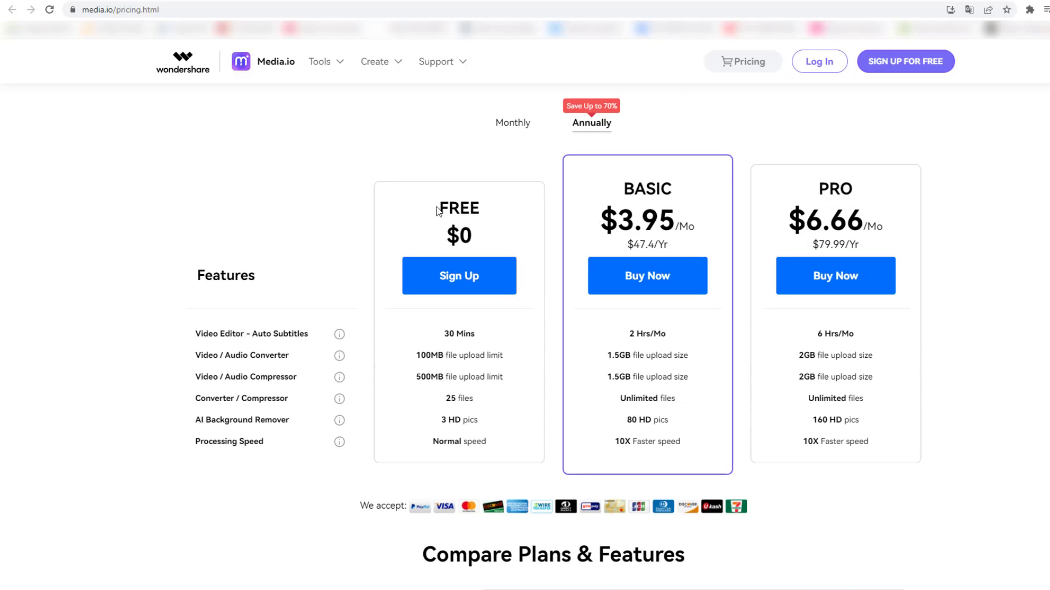
left_click_drag(438, 212, 492, 211)
left_click_drag(633, 188, 694, 194)
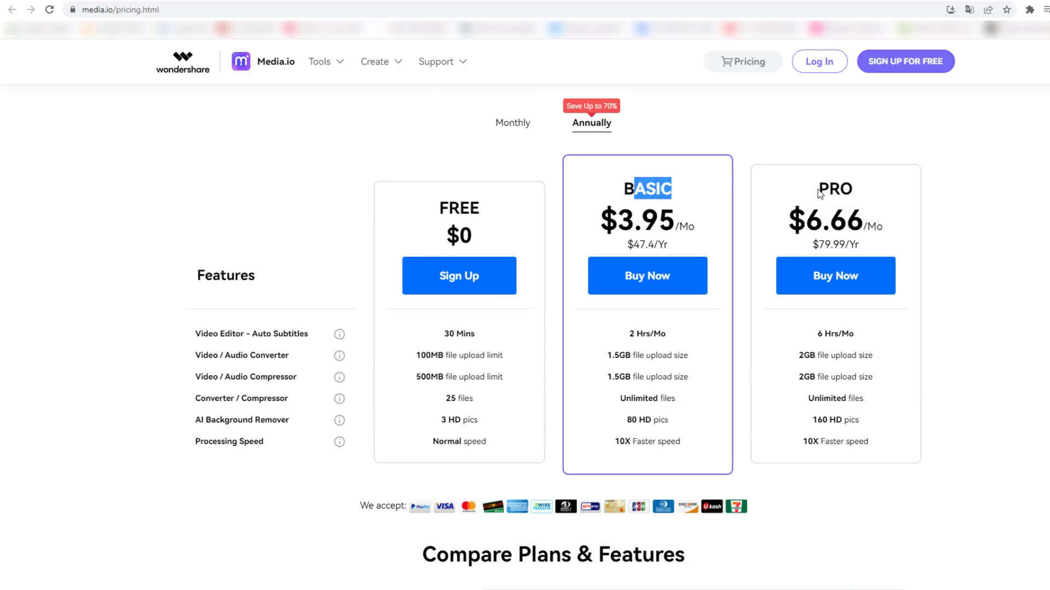
left_click_drag(819, 190, 854, 192)
scroll(590, 245, "up", 2)
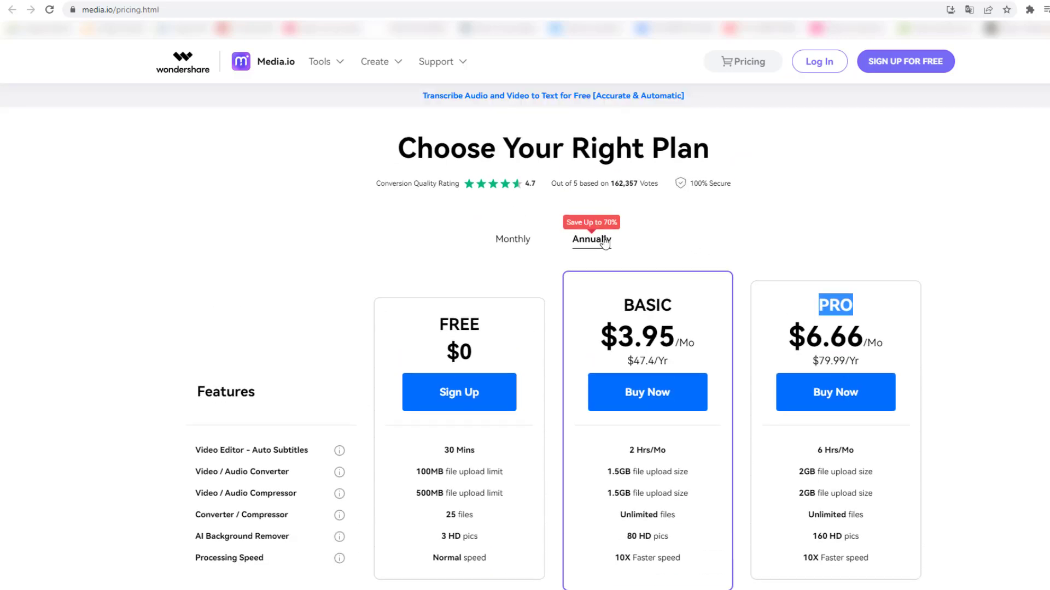
Switch billing to Monthly, showing Basic $9.99/Mo and Pro $19.99/Mo, and review each plan
left_click(511, 245)
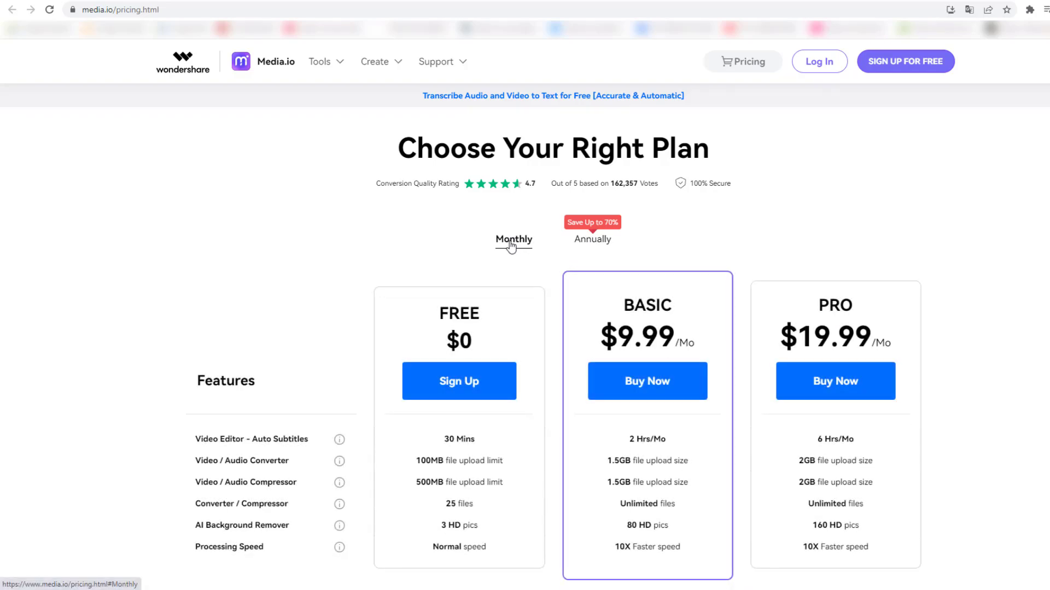
scroll(427, 440, "down", 1)
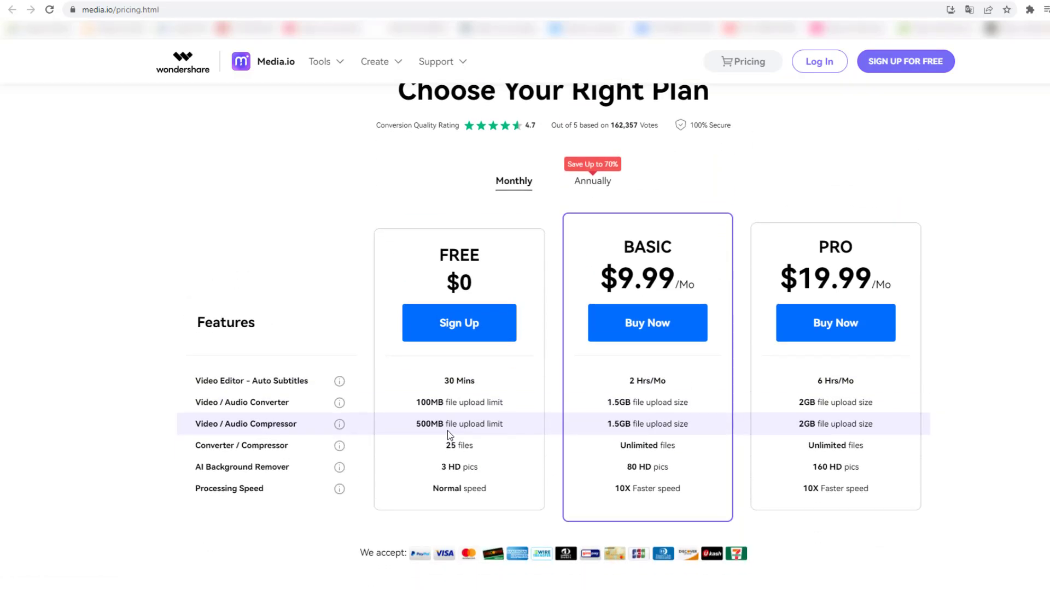
scroll(447, 431, "up", 1)
scroll(432, 435, "down", 1)
double_click(444, 256)
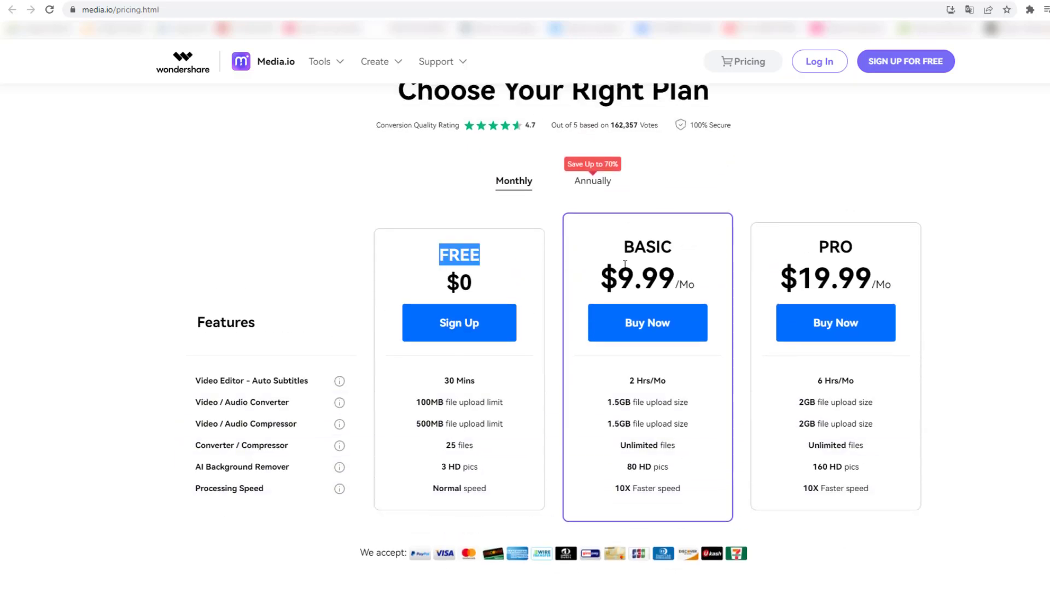
double_click(627, 247)
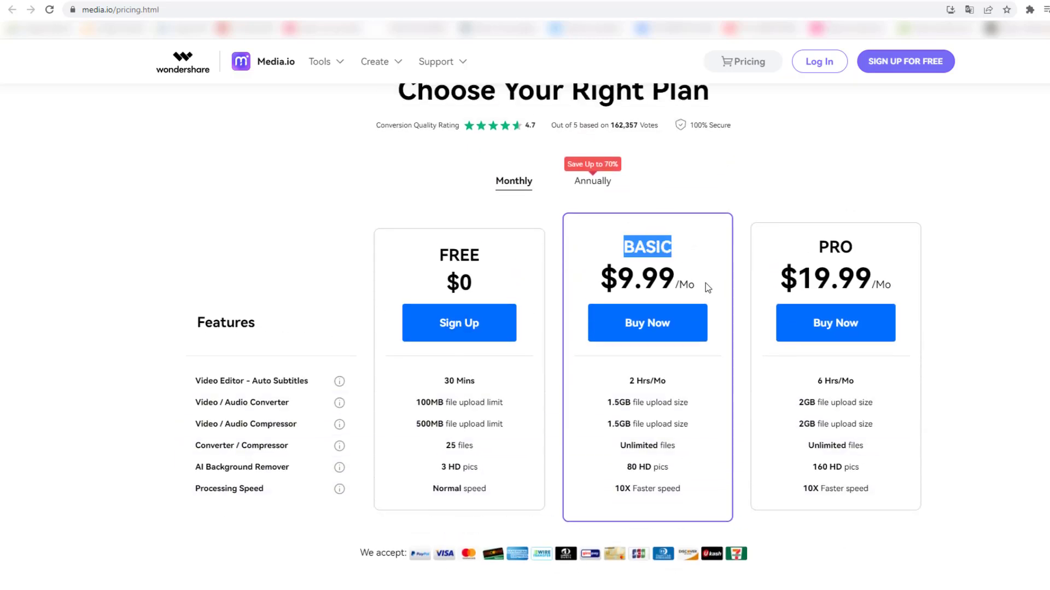
double_click(856, 248)
left_click(959, 249)
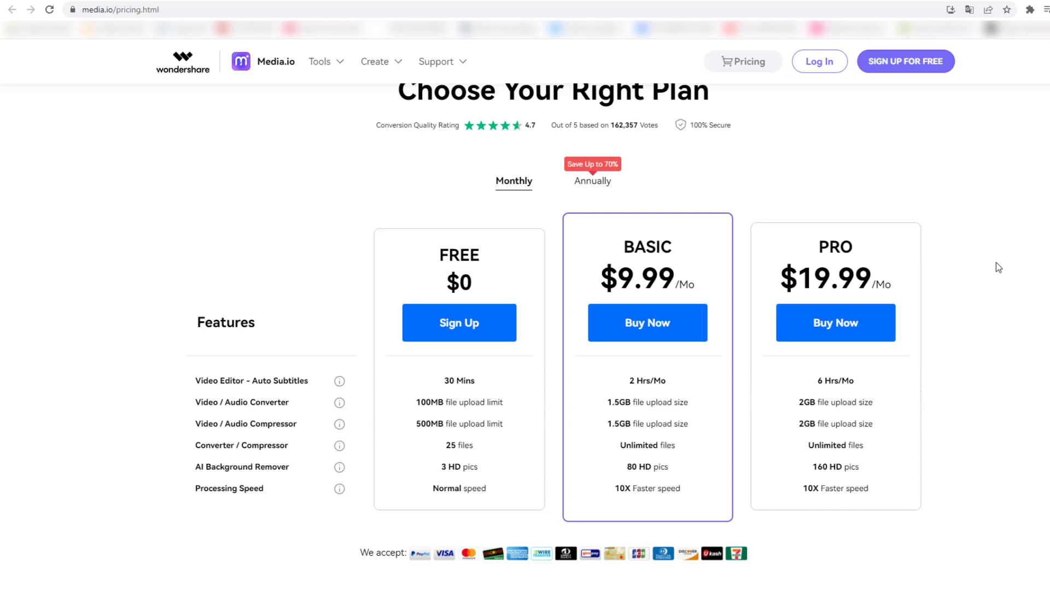
scroll(979, 246, "up", 1)
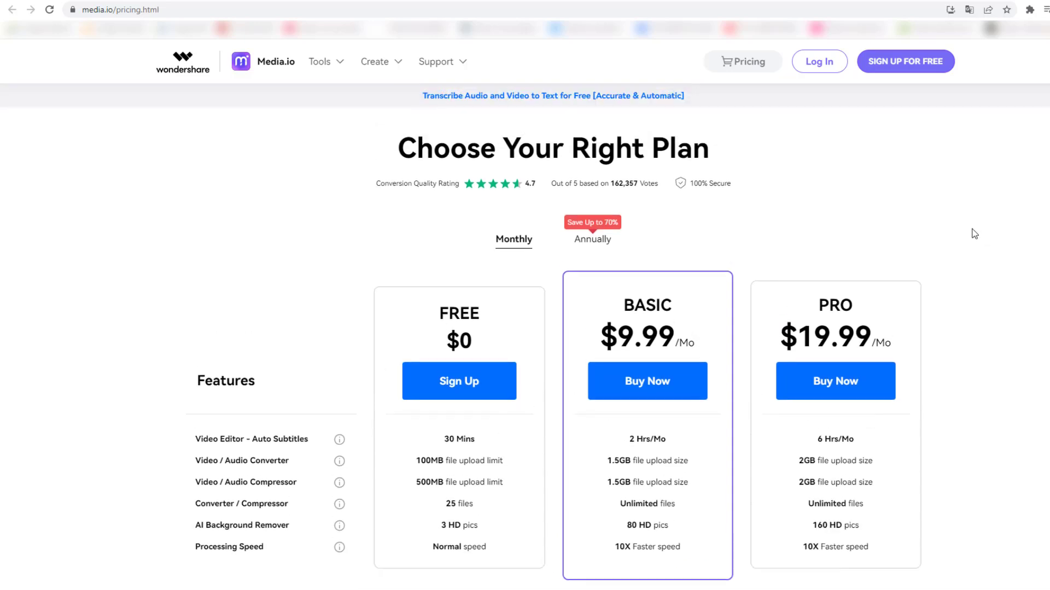
Return to the home page and log in with the saved Wondershare account e-mail and password
left_click(274, 70)
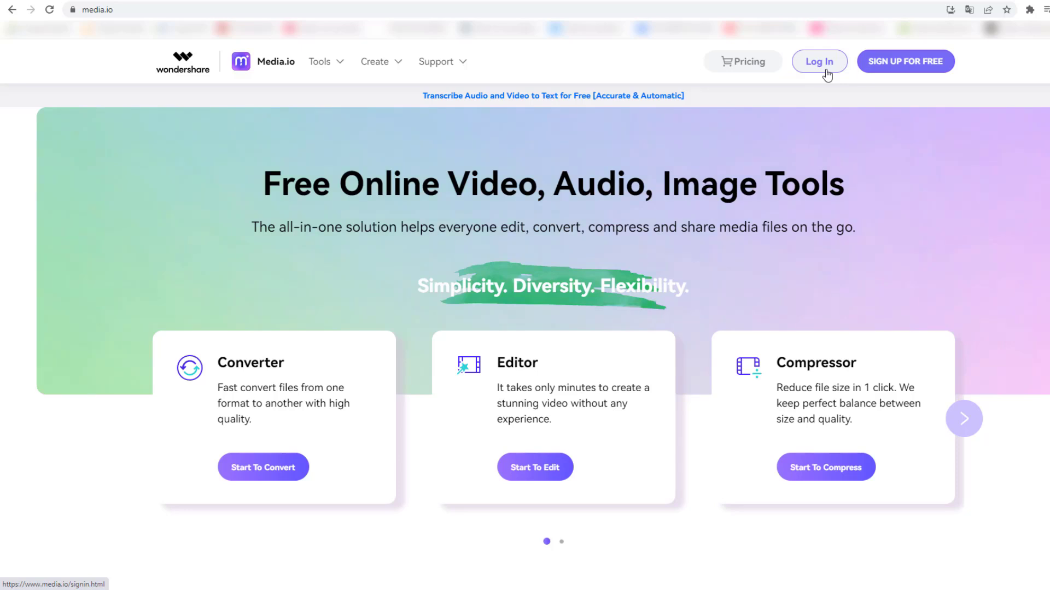
left_click(826, 66)
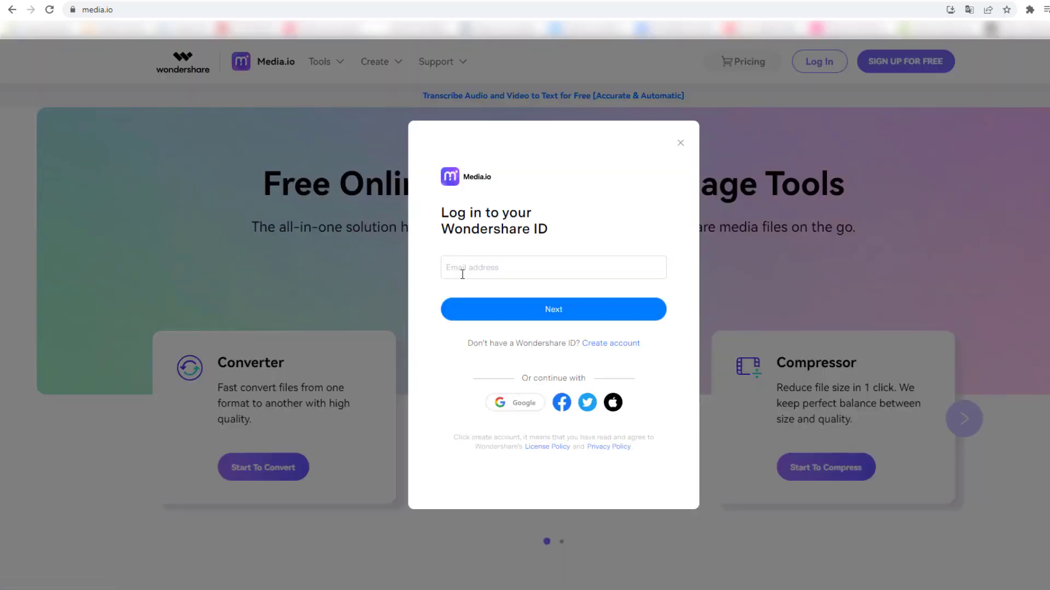
left_click(464, 274)
left_click(589, 306)
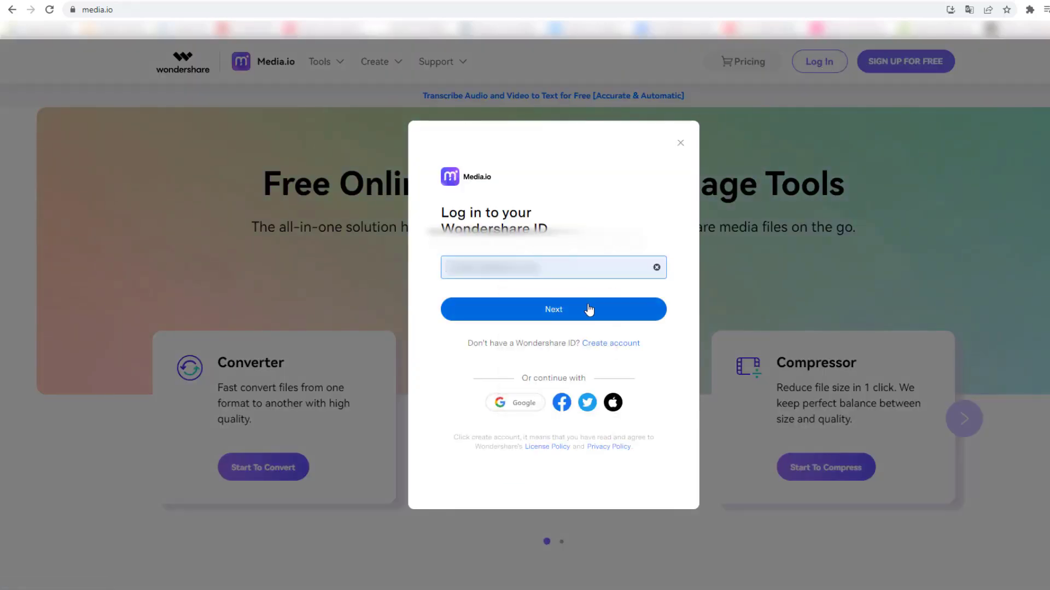
left_click(547, 314)
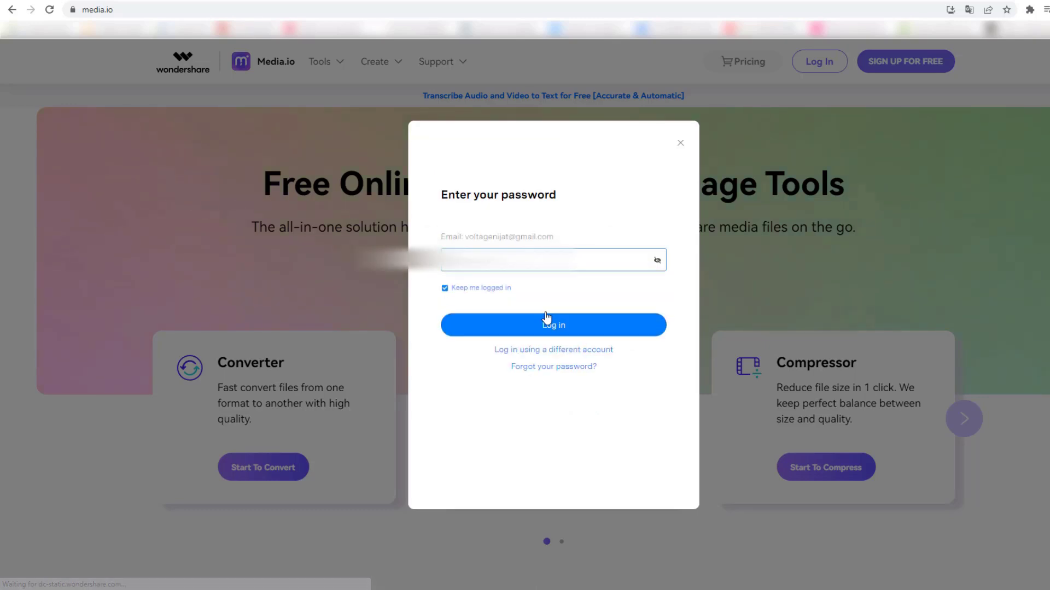
left_click(495, 262)
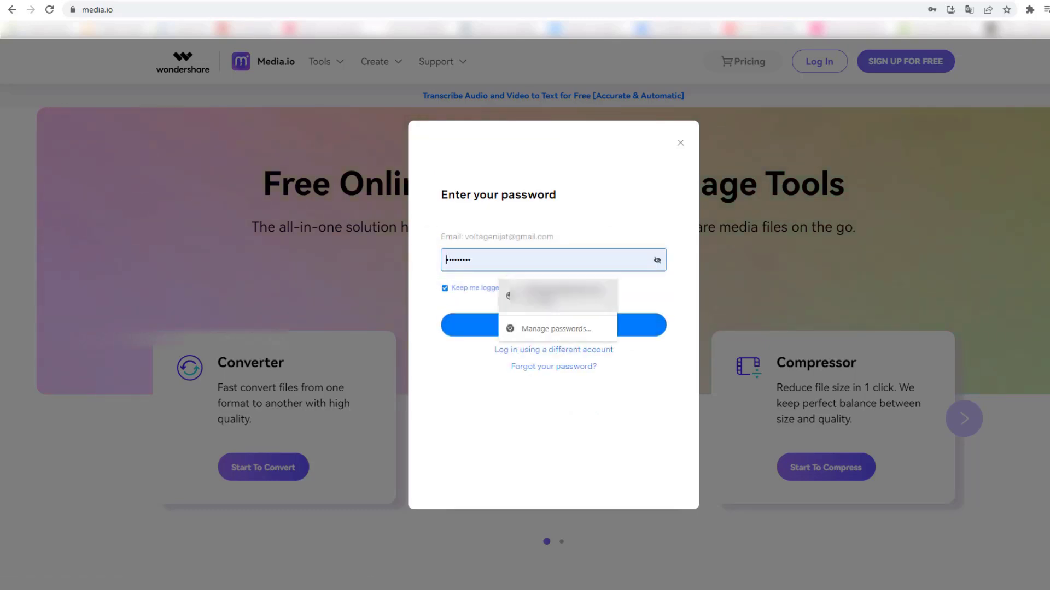
left_click(555, 296)
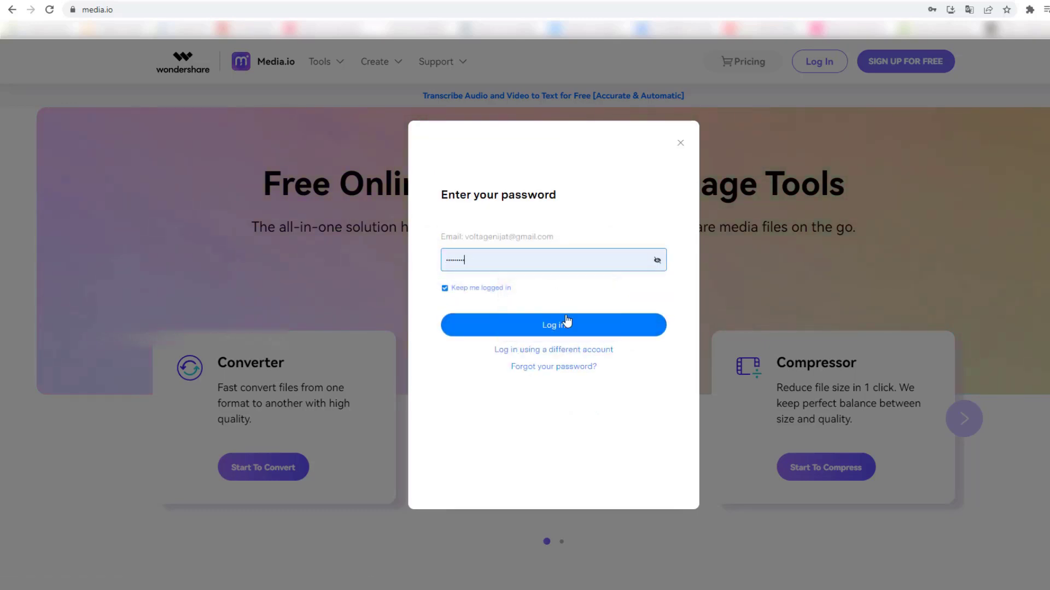
left_click(595, 328)
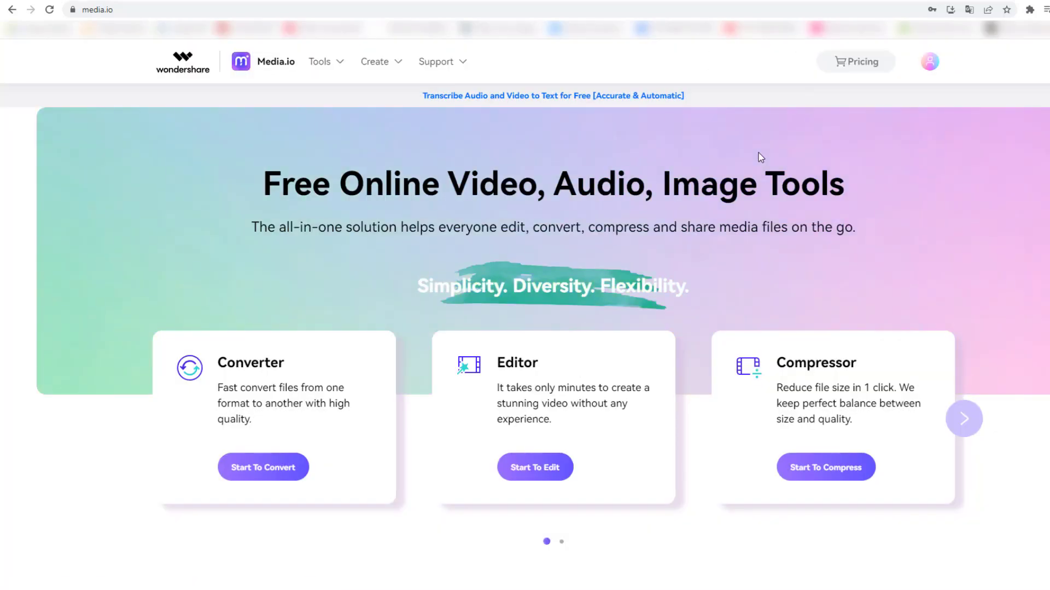
Check the account plan and usage details, then advance the featured tools toward Auto Subtitle
left_click(930, 66)
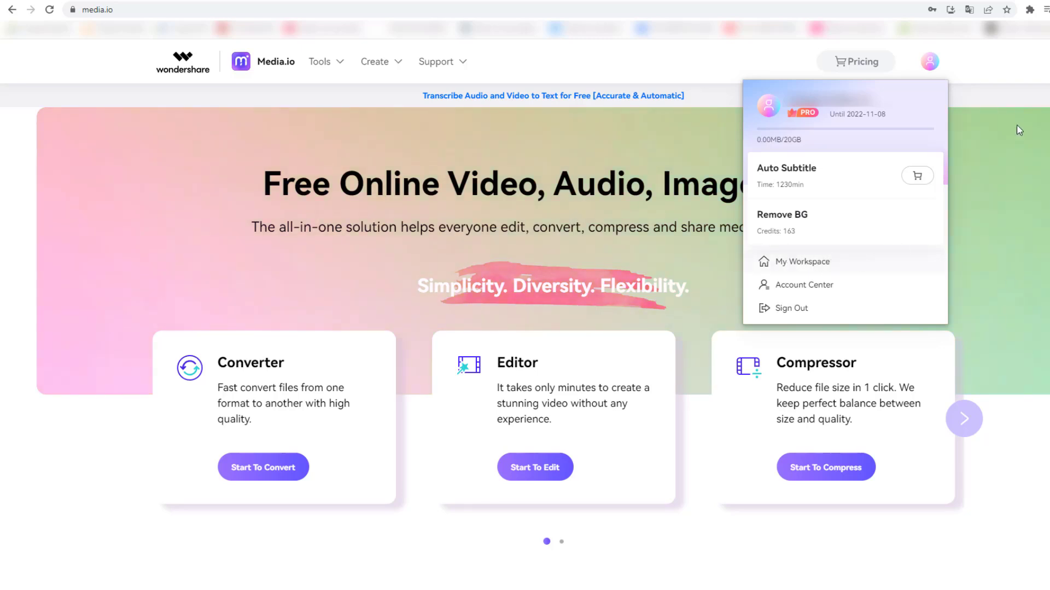
left_click(963, 420)
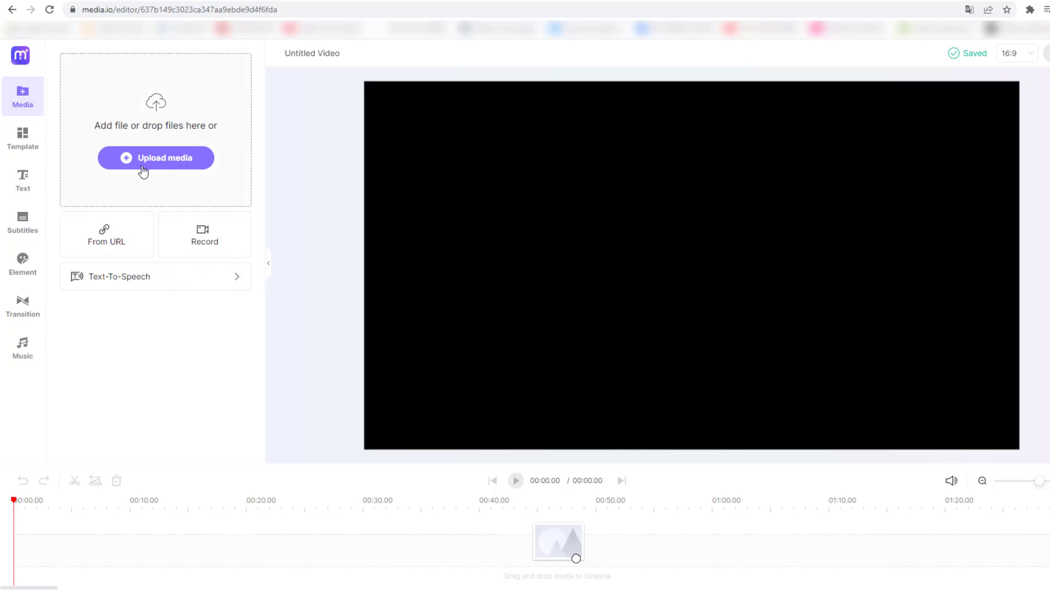
Upload QUIT WORK.mp4 from the Desktop so it lands on the timeline
left_click(171, 164)
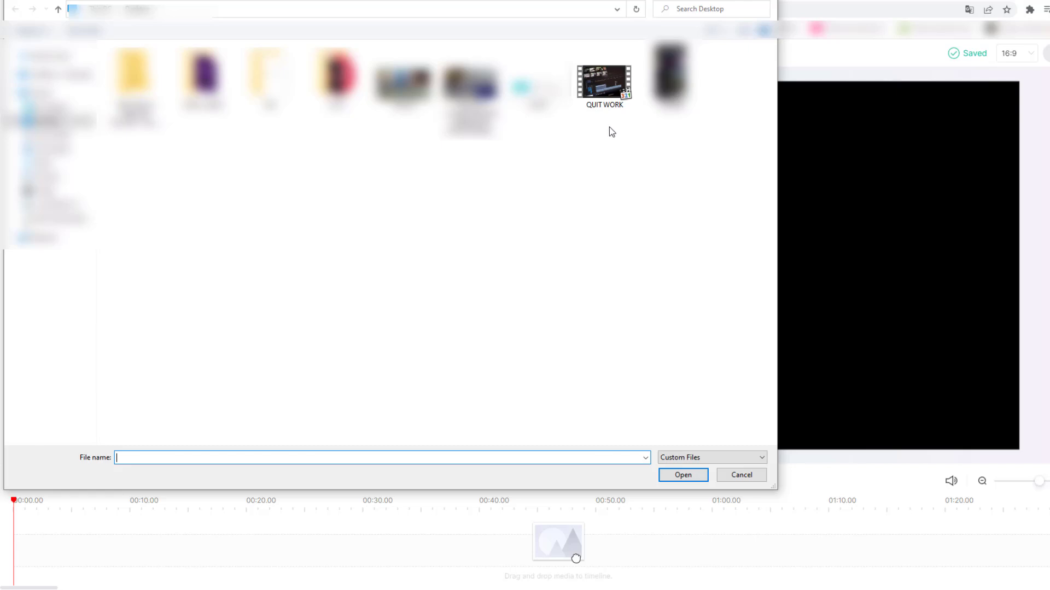
left_click(599, 80)
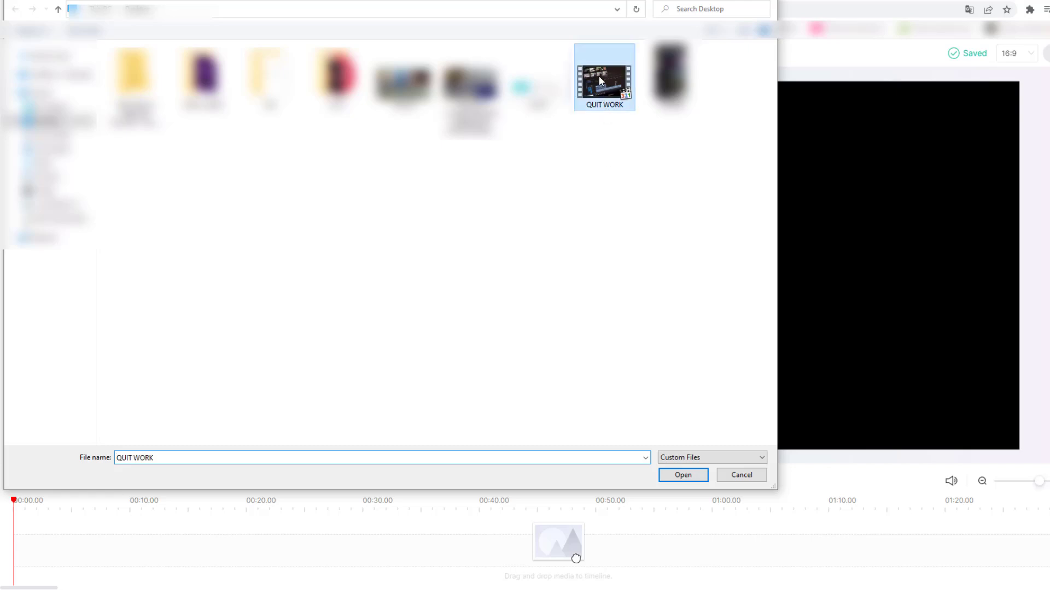
left_click(681, 476)
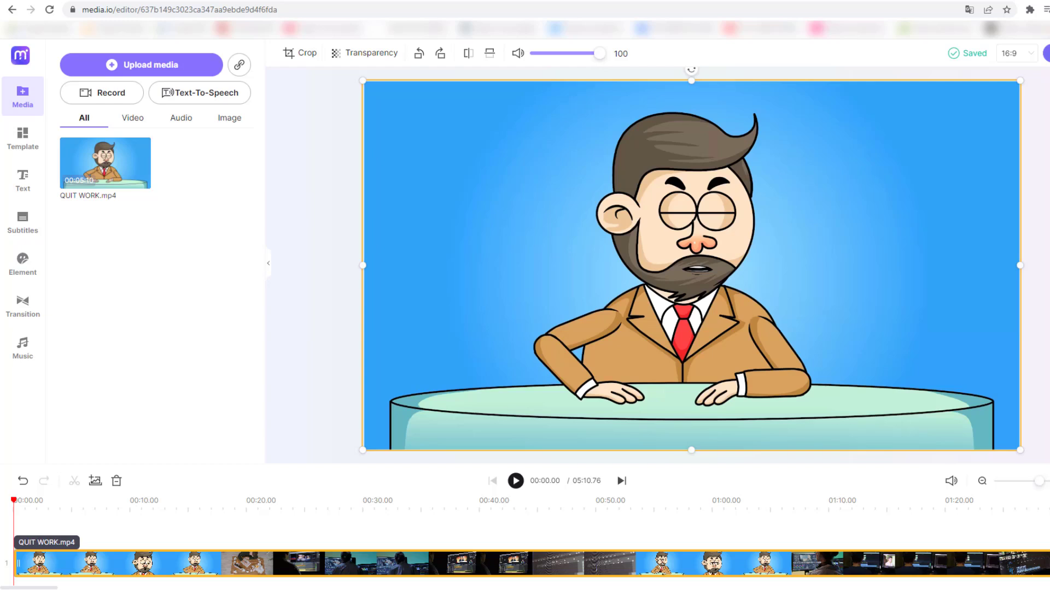
Auto-generate subtitles for Timeline 1 in English (United States)
left_click(29, 224)
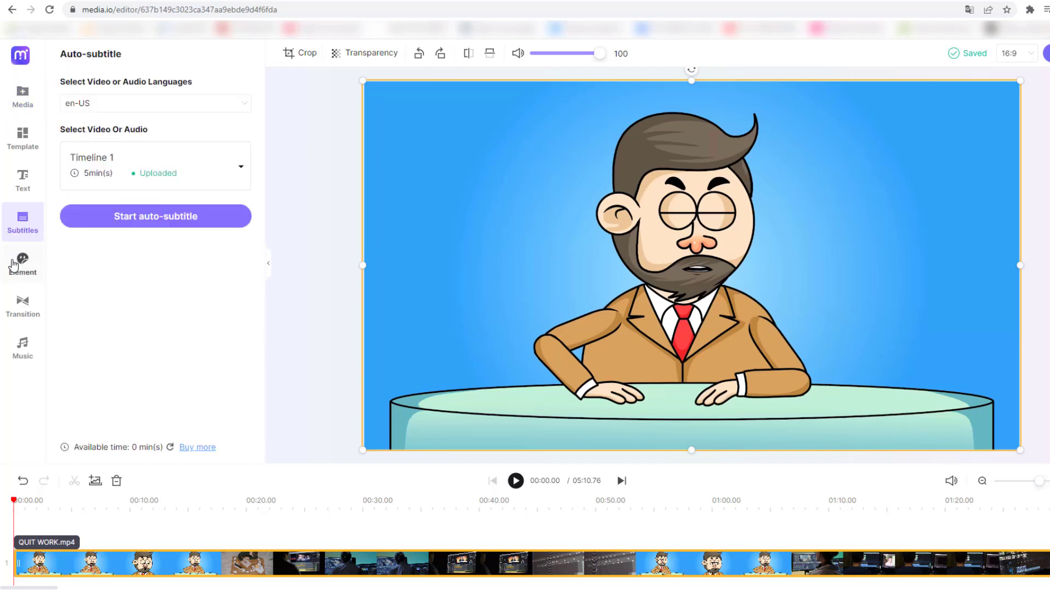
left_click(233, 171)
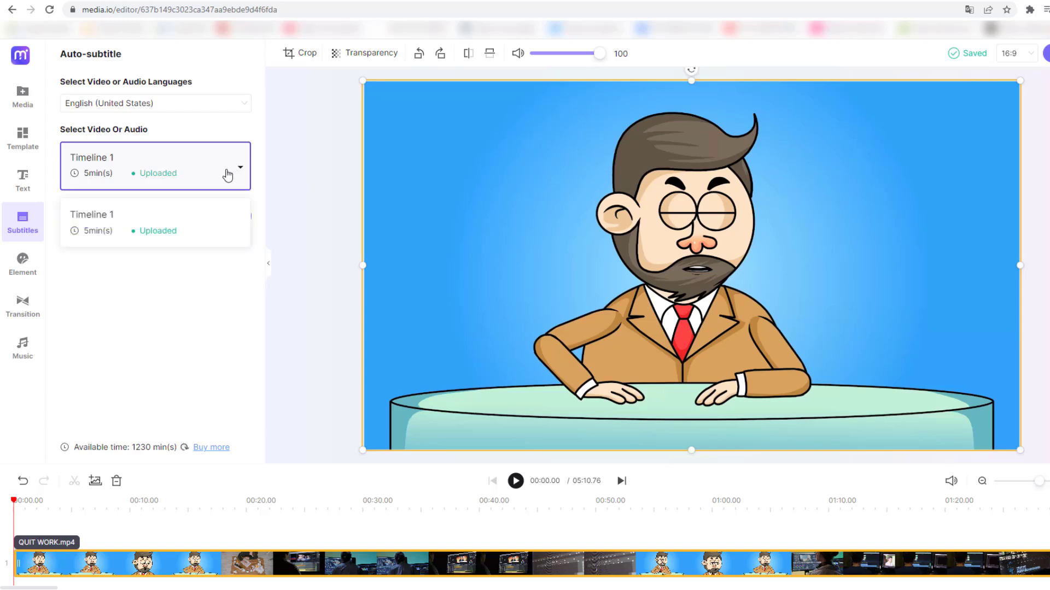
left_click(105, 229)
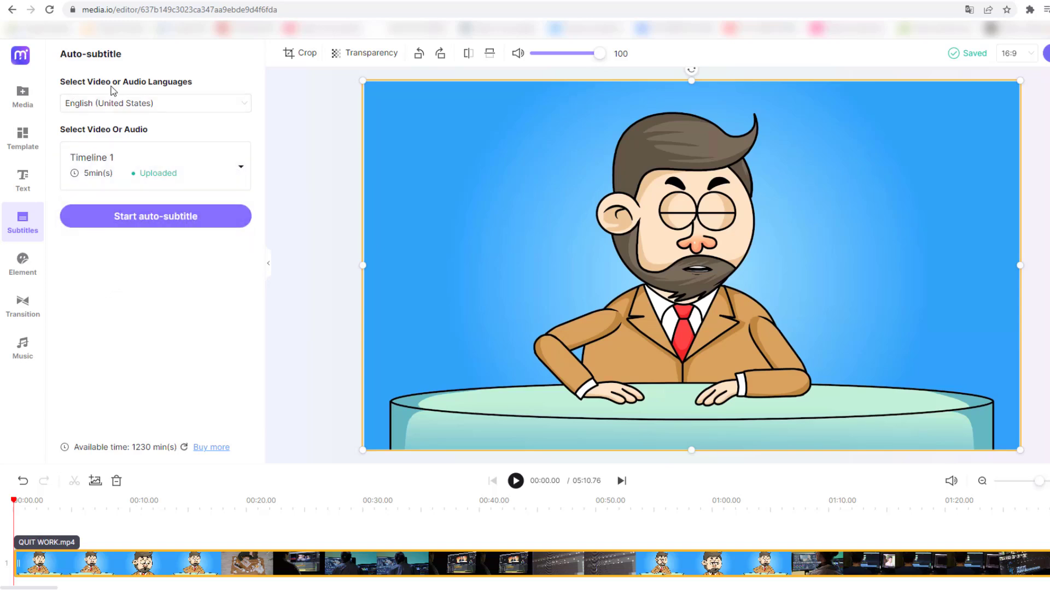
left_click(246, 106)
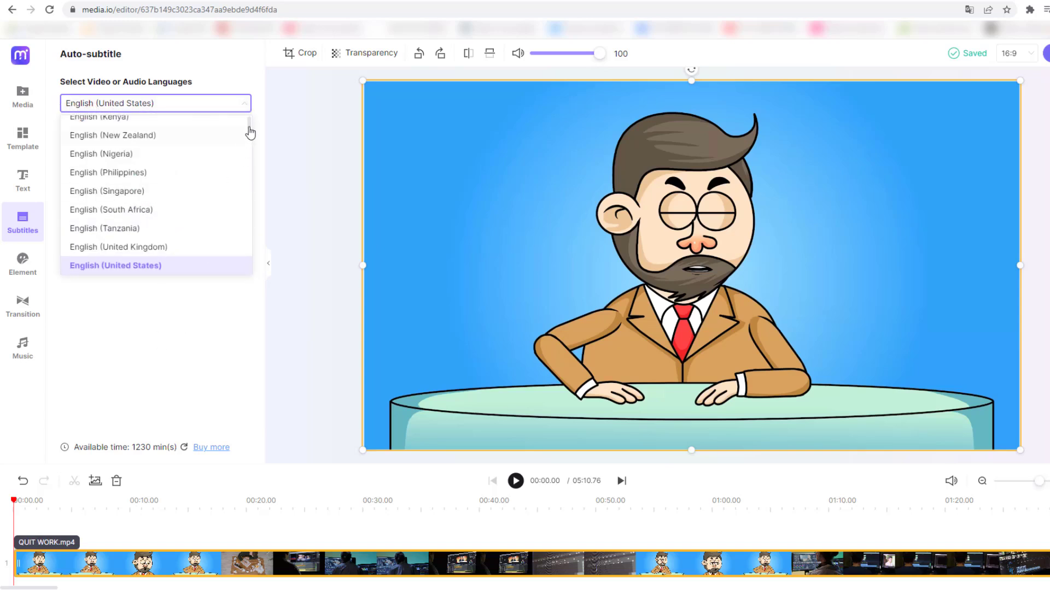
mouse_move(250, 127)
left_mouse_down()
mouse_move(248, 268)
mouse_move(251, 110)
left_mouse_up()
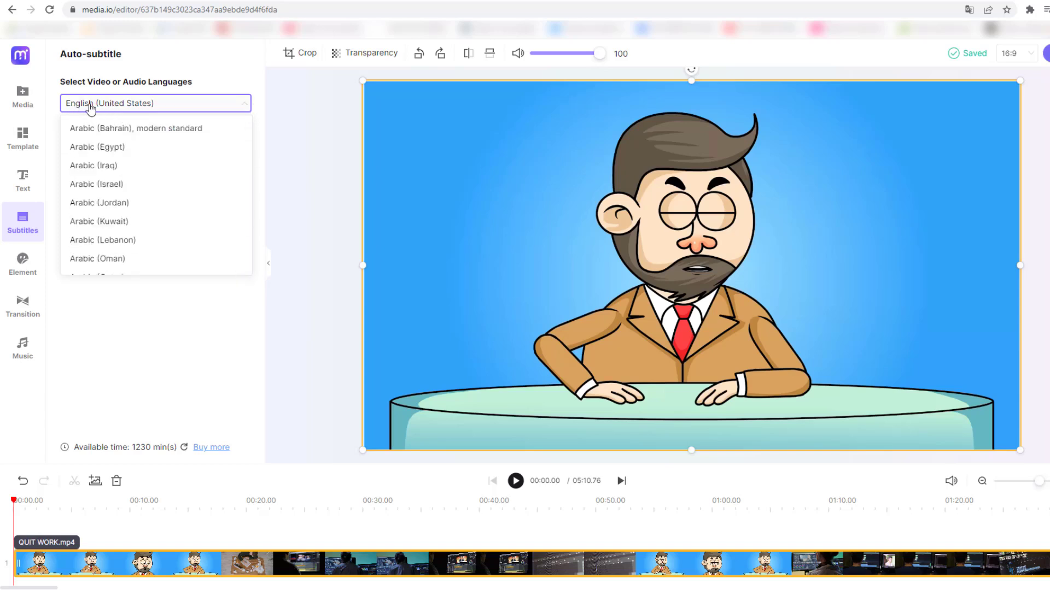
left_click(130, 273)
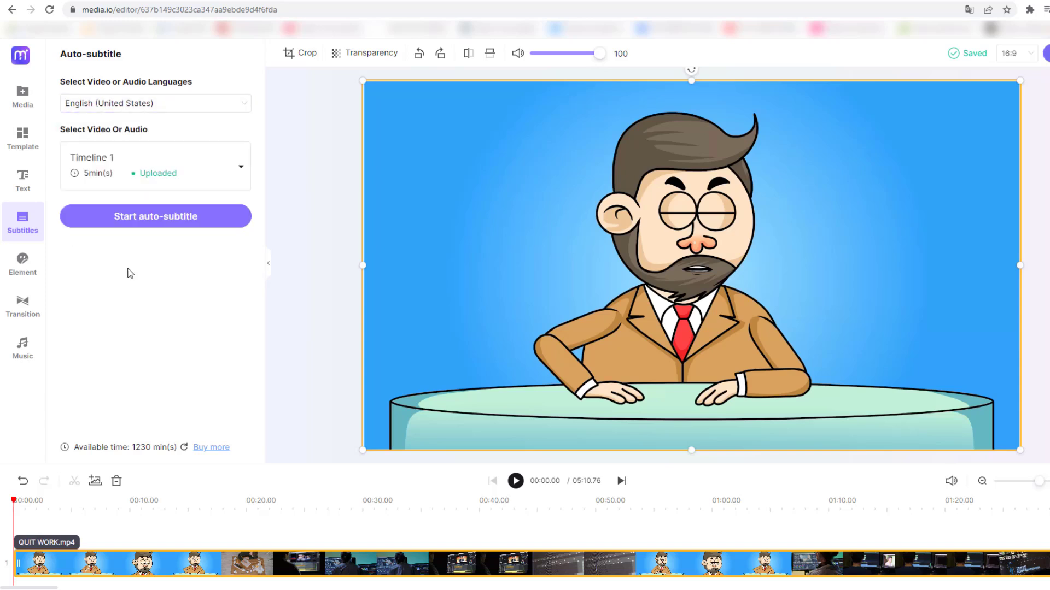
left_click(167, 221)
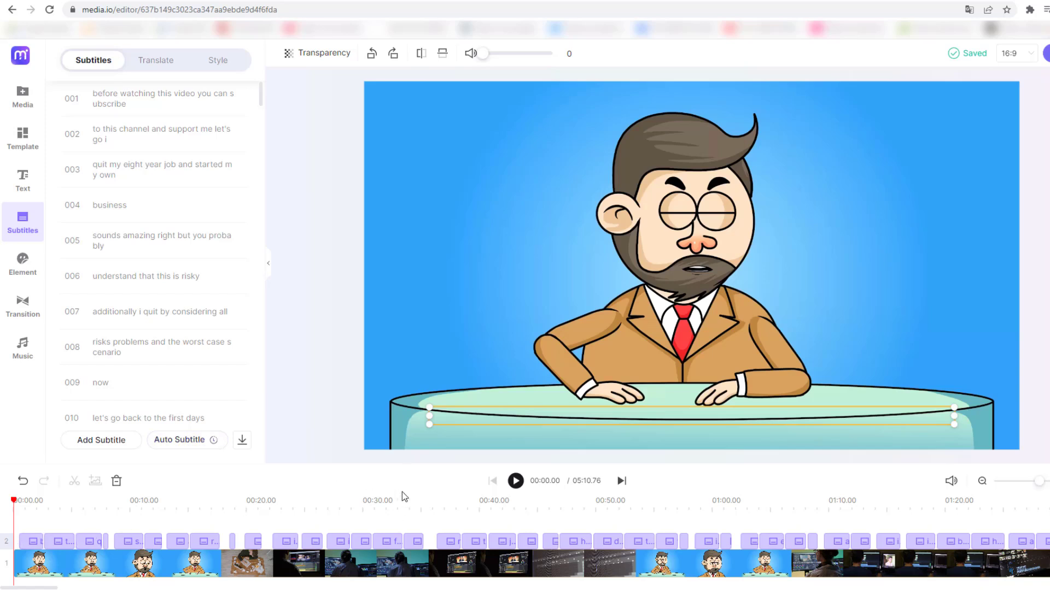
Enlarge the timeline, play and pause the video, then select subtitle 005 at its start
left_click_drag(403, 464, 407, 404)
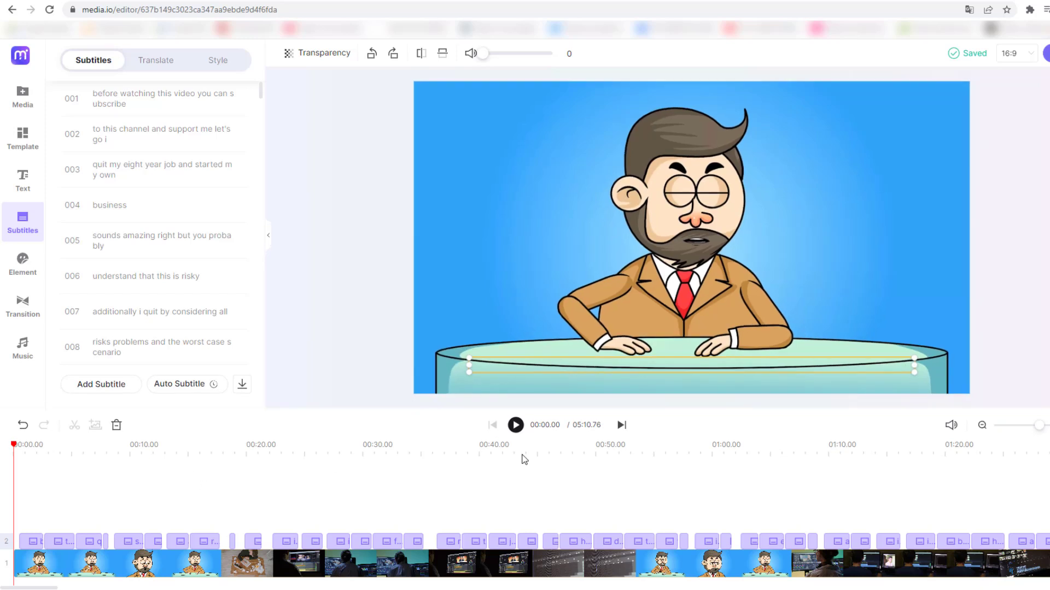
left_click(515, 427)
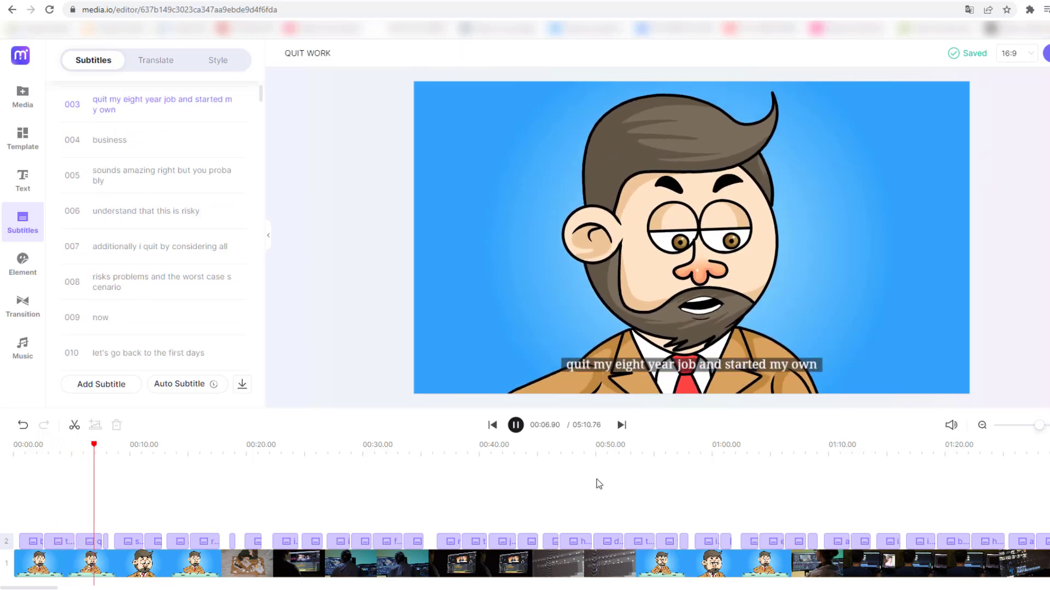
left_click(516, 426)
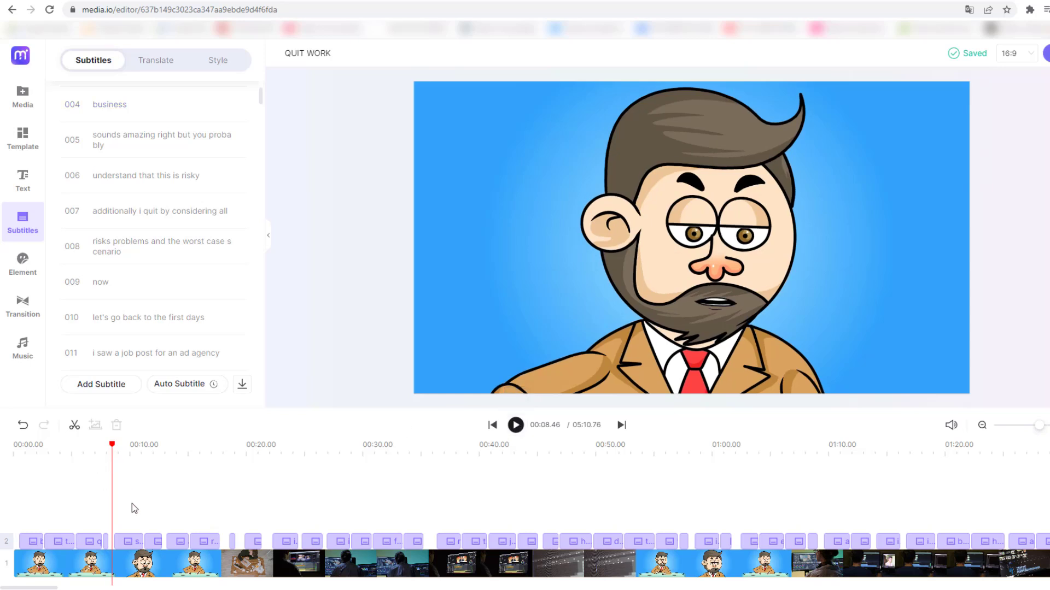
mouse_move(112, 446)
left_mouse_down()
mouse_move(101, 445)
mouse_move(123, 446)
left_mouse_up()
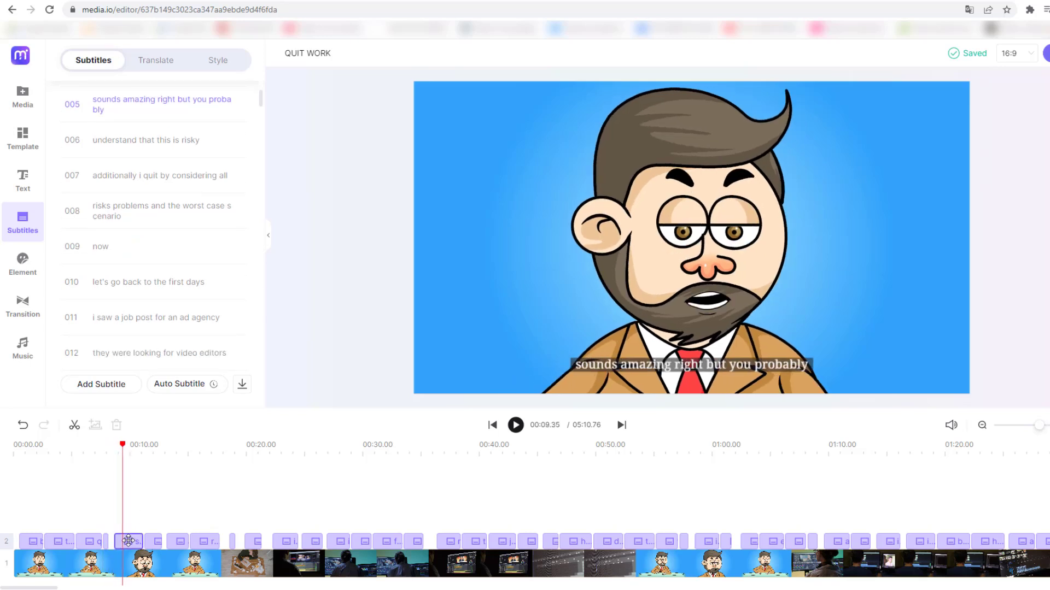
left_click(128, 541)
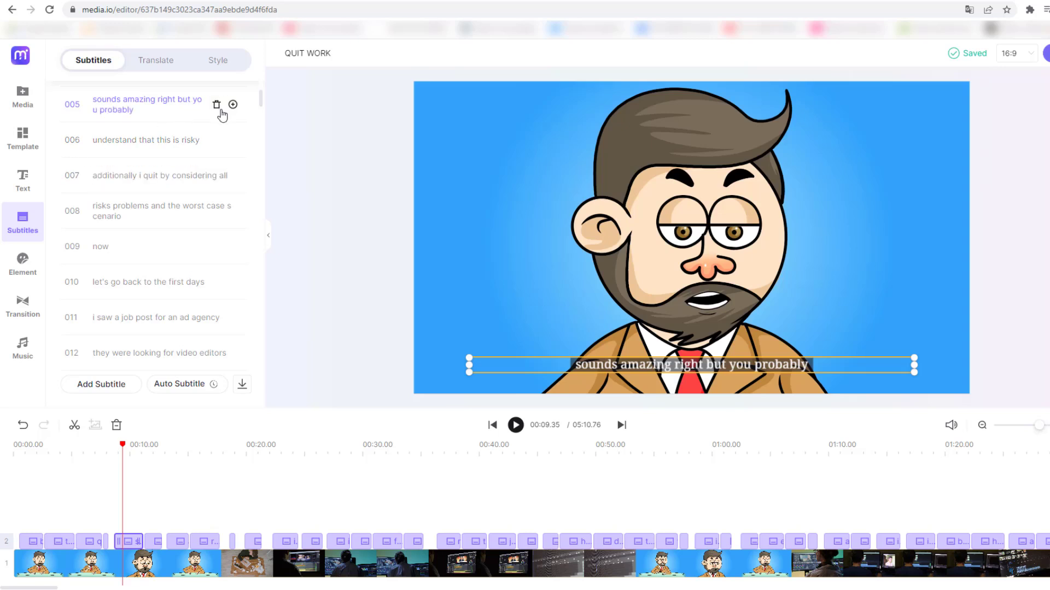
Append 'for exapm' to subtitle 005 and play the caption back to check it
left_click(120, 115)
left_click(145, 111)
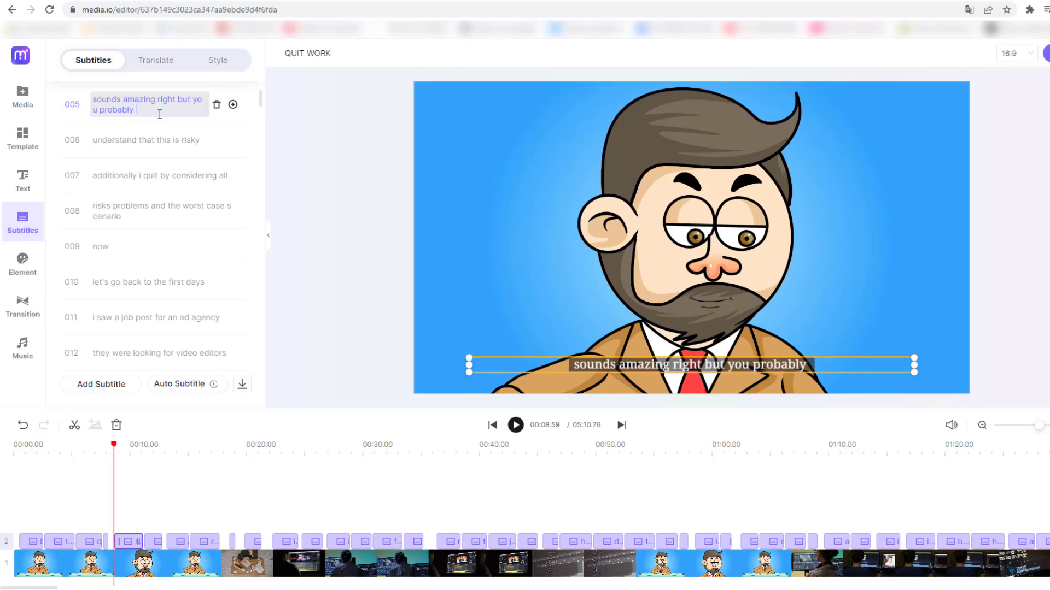
type("f")
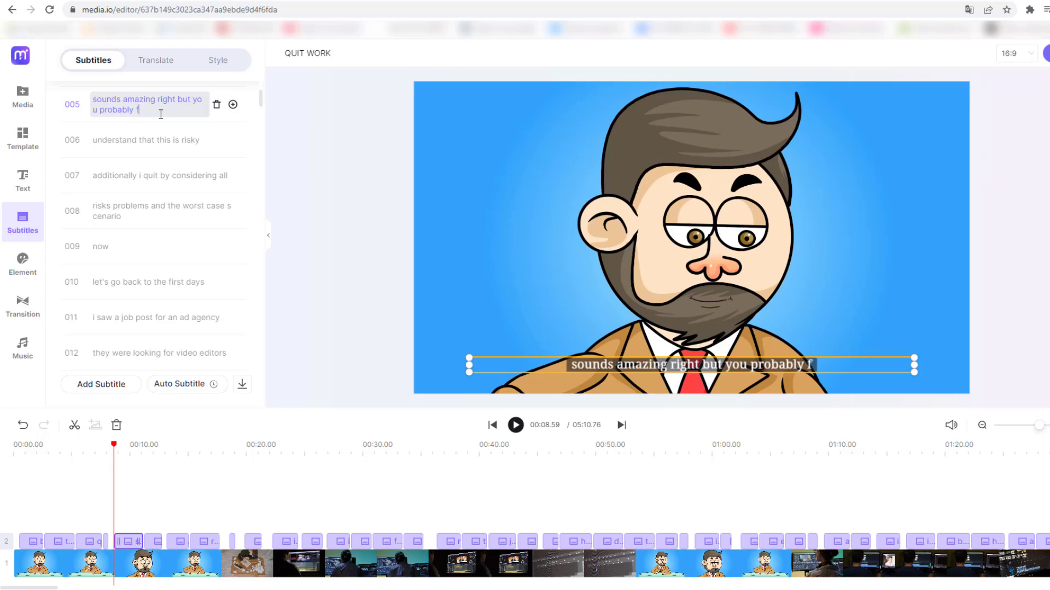
type("or exapmle")
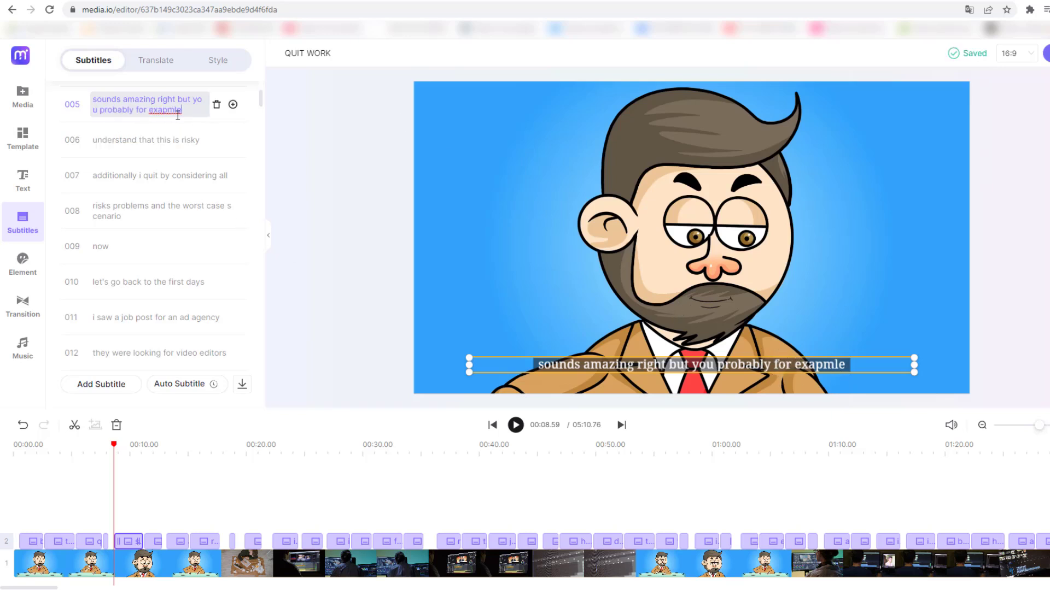
left_click(127, 447)
left_click(112, 447)
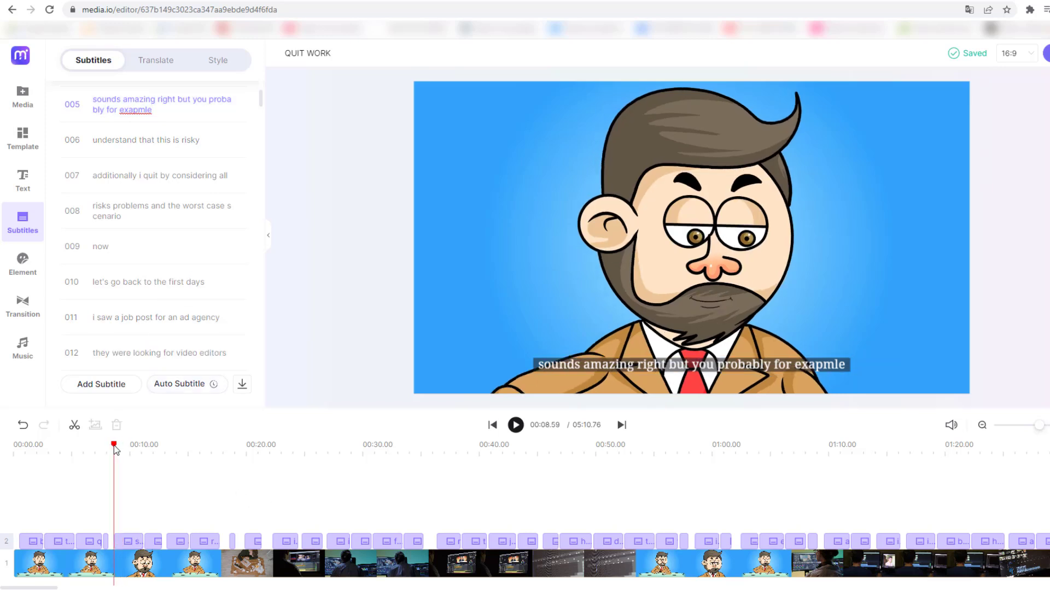
left_click(515, 426)
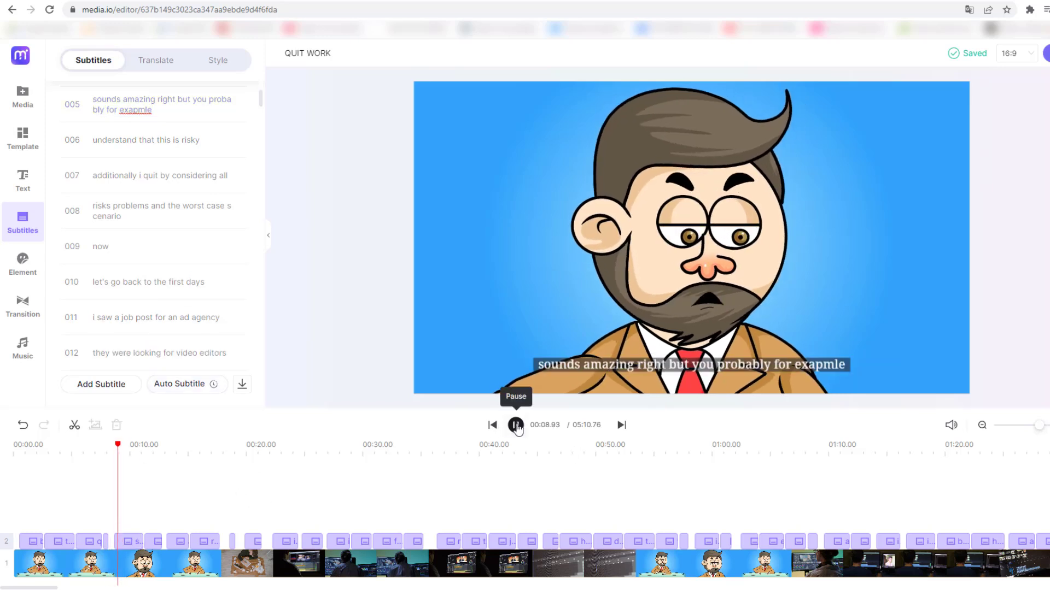
left_click(516, 425)
left_click(516, 425)
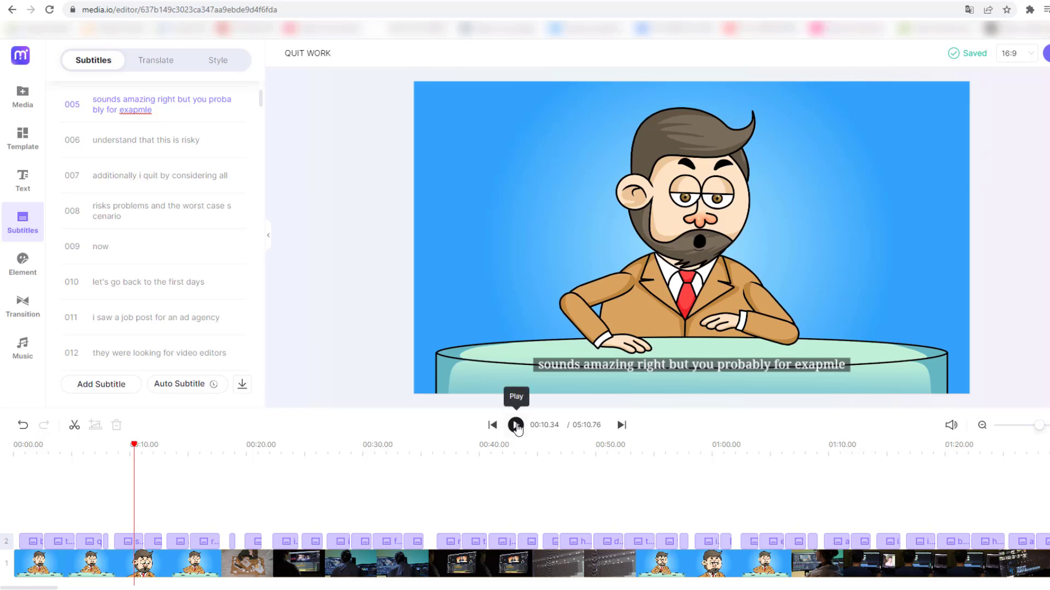
left_click(515, 425)
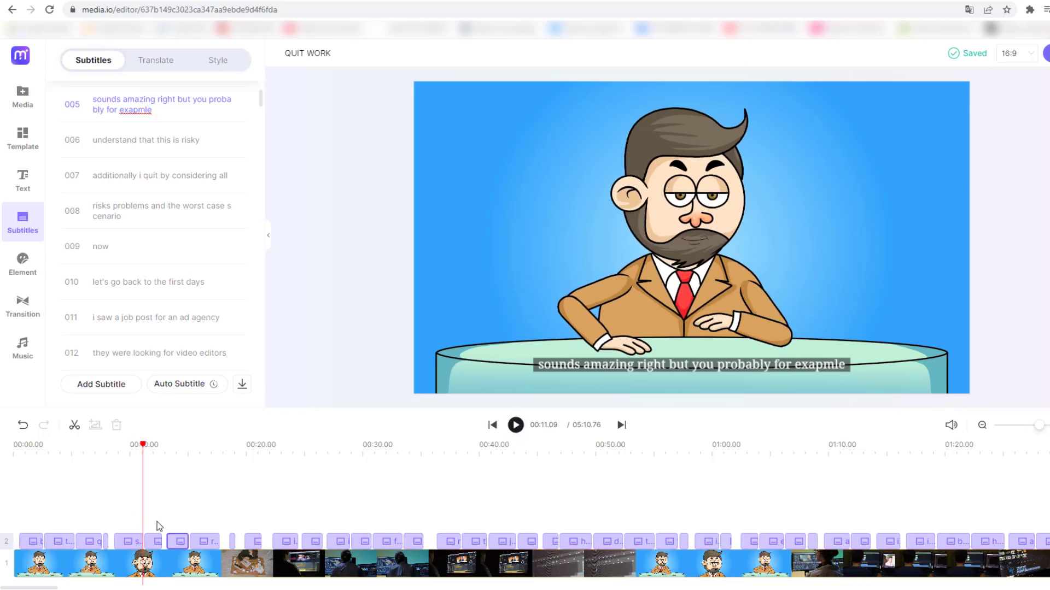
Delete the added words, restoring subtitle 005 to 'sounds amazing right but you probably'
left_click_drag(141, 447, 134, 447)
left_click(134, 541)
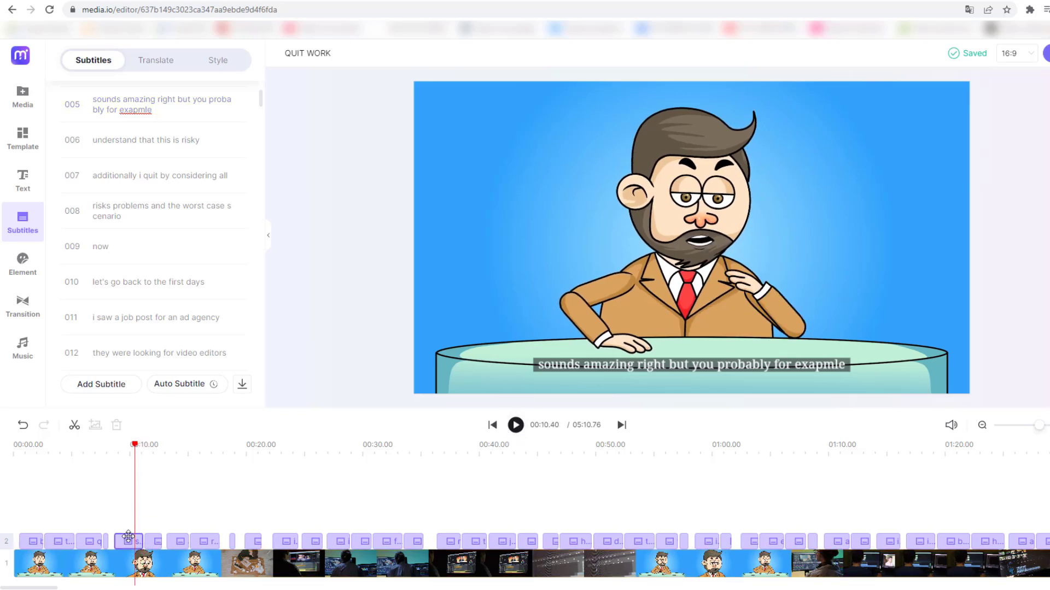
left_click(151, 113)
left_click_drag(181, 110, 142, 113)
key("BackSpace")
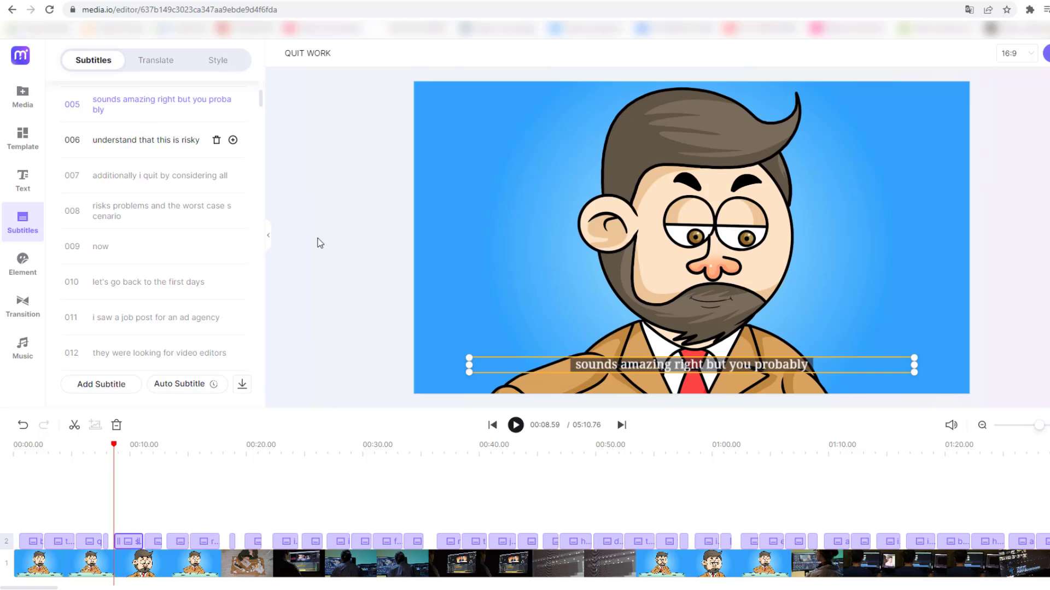
Open subtitle 016, 'experience with video production', for editing
scroll(213, 263, "down", 5)
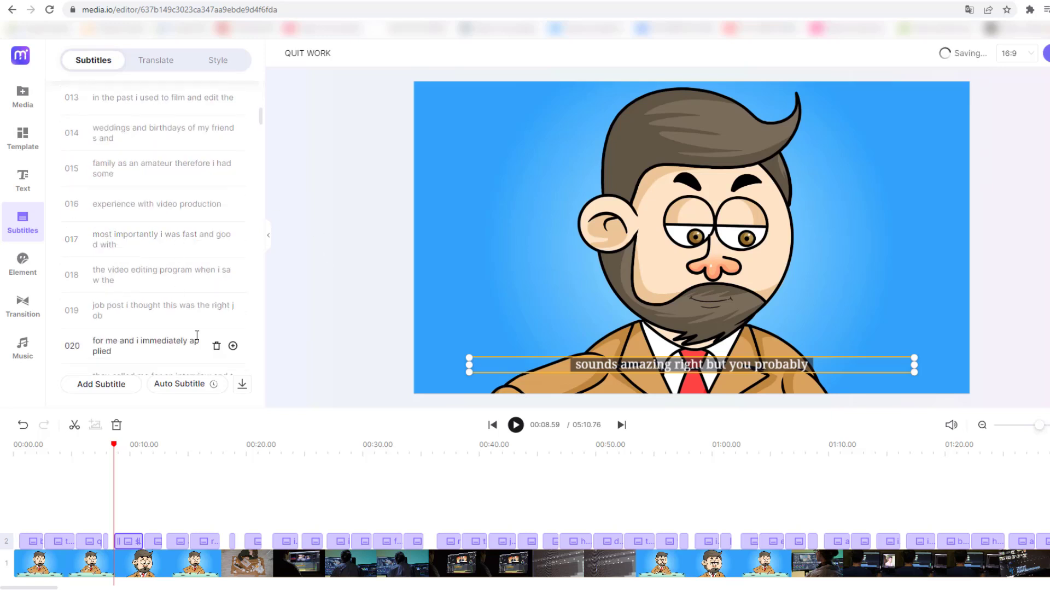
left_click(152, 208)
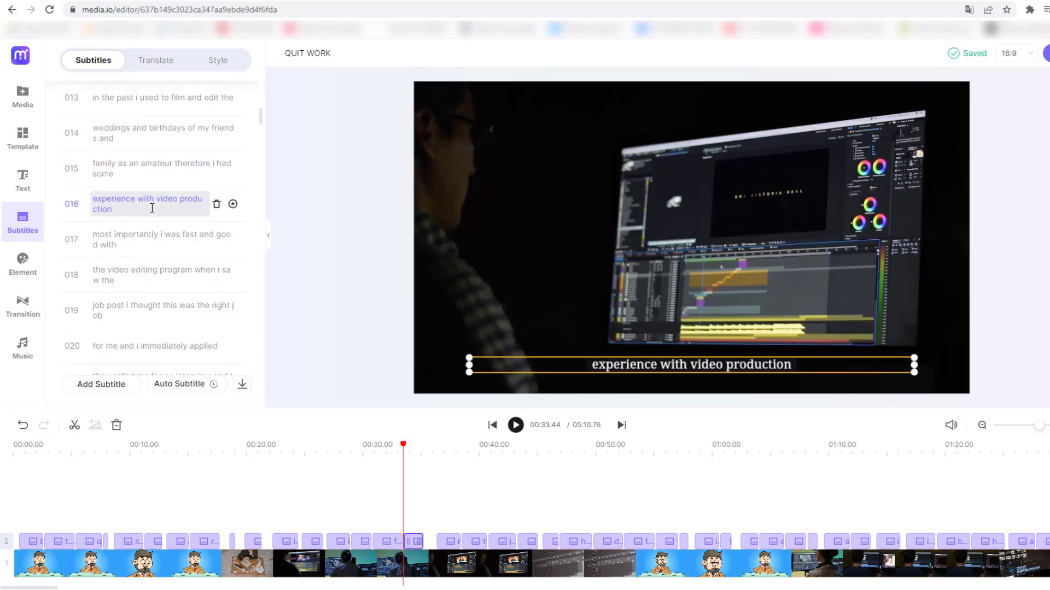
left_click(586, 473)
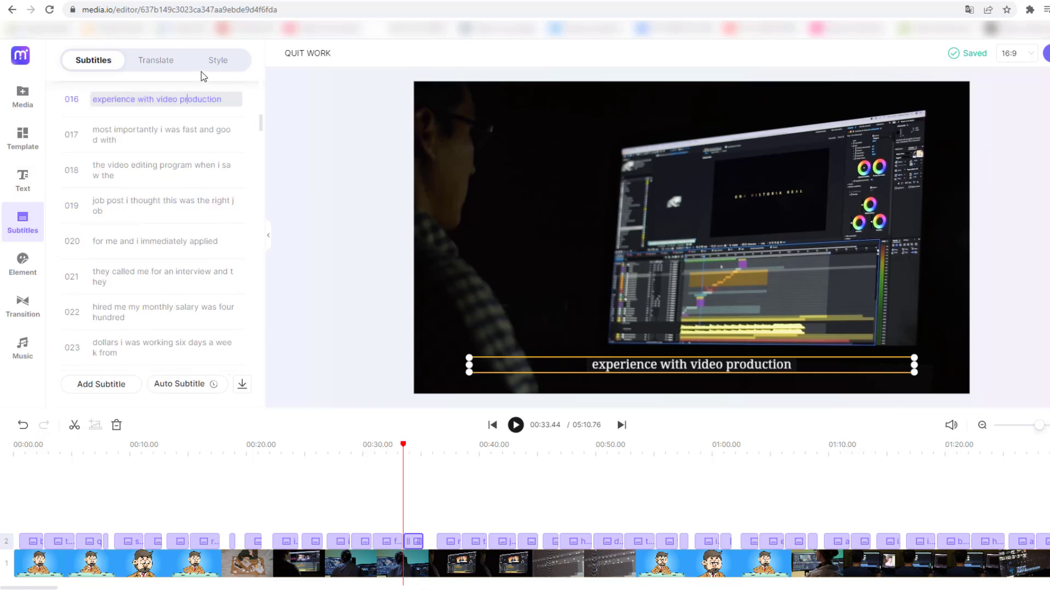
Compare subtitle text effects in the Style tab and settle on the background-box effect
left_click(217, 64)
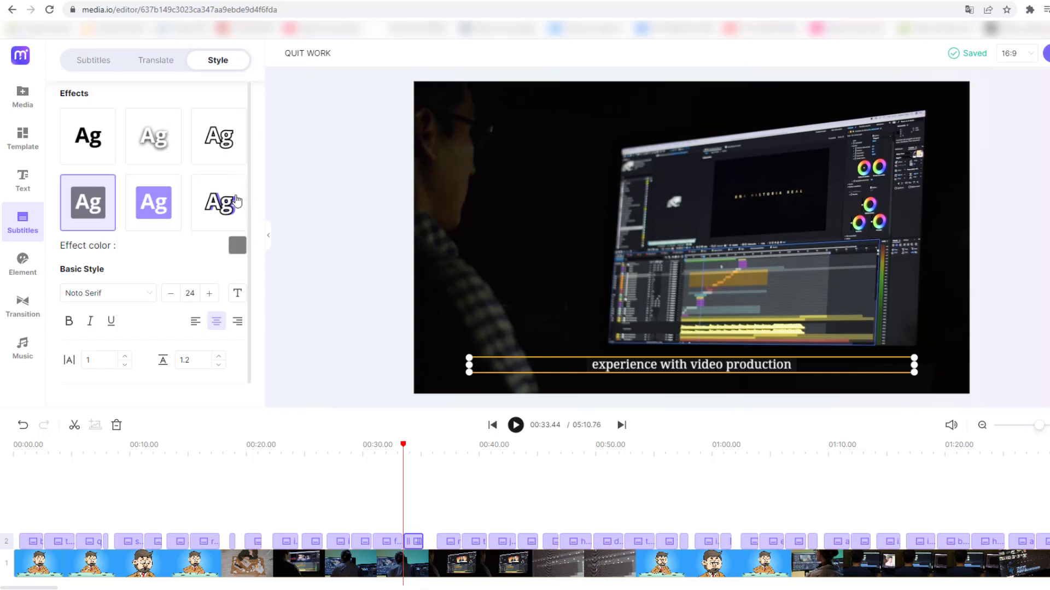
left_click(148, 204)
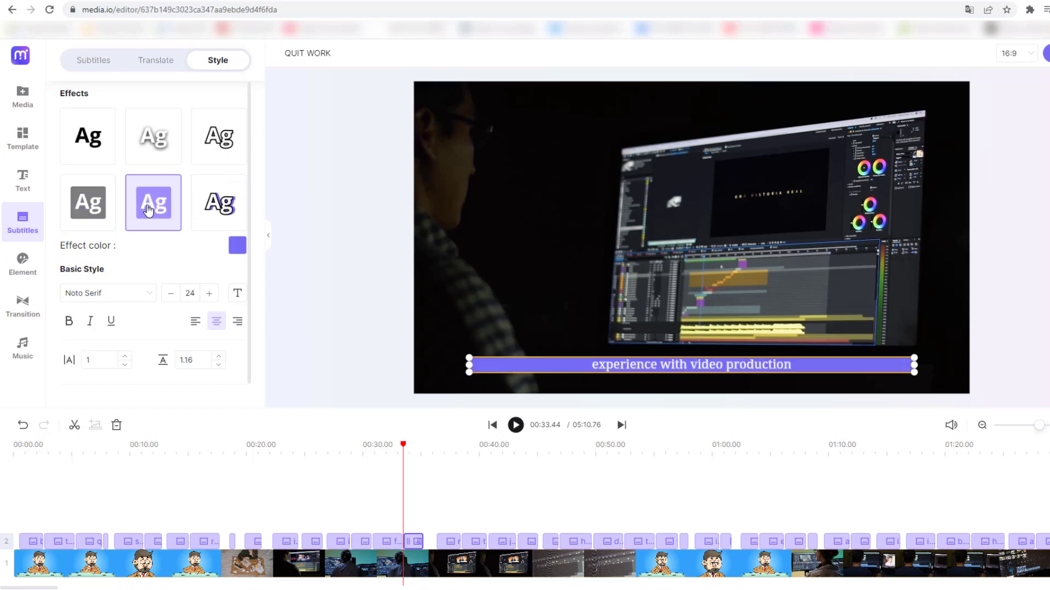
left_click(210, 208)
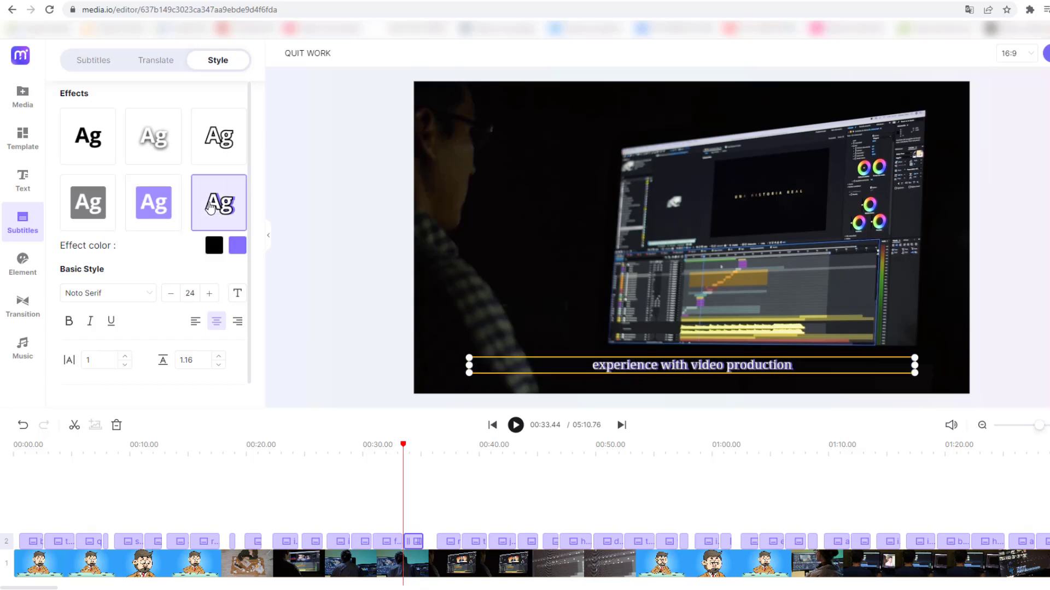
left_click(221, 152)
left_click(153, 146)
left_click(107, 146)
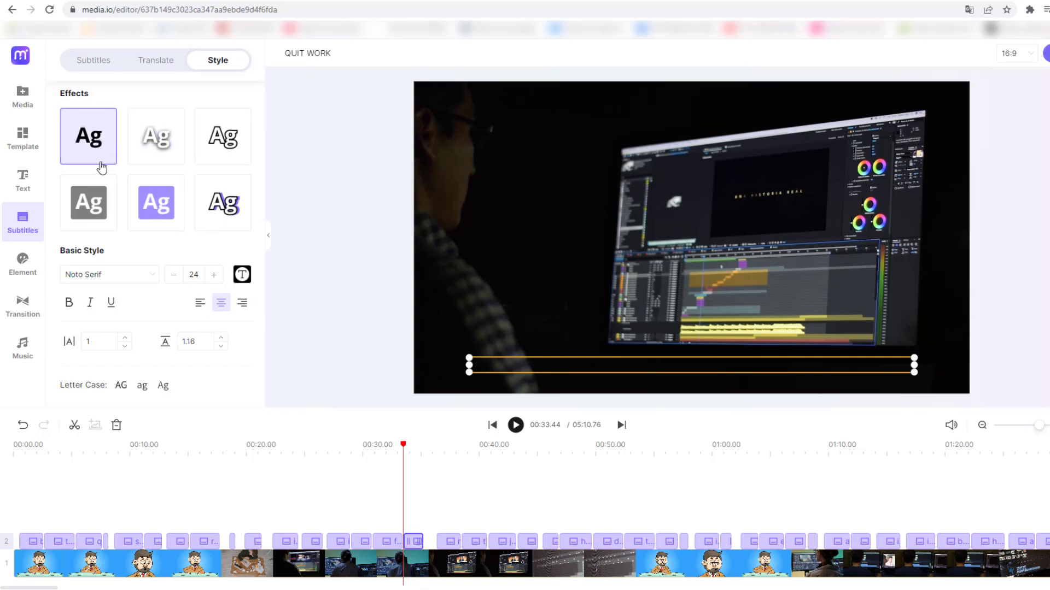
left_click(95, 218)
left_click(152, 218)
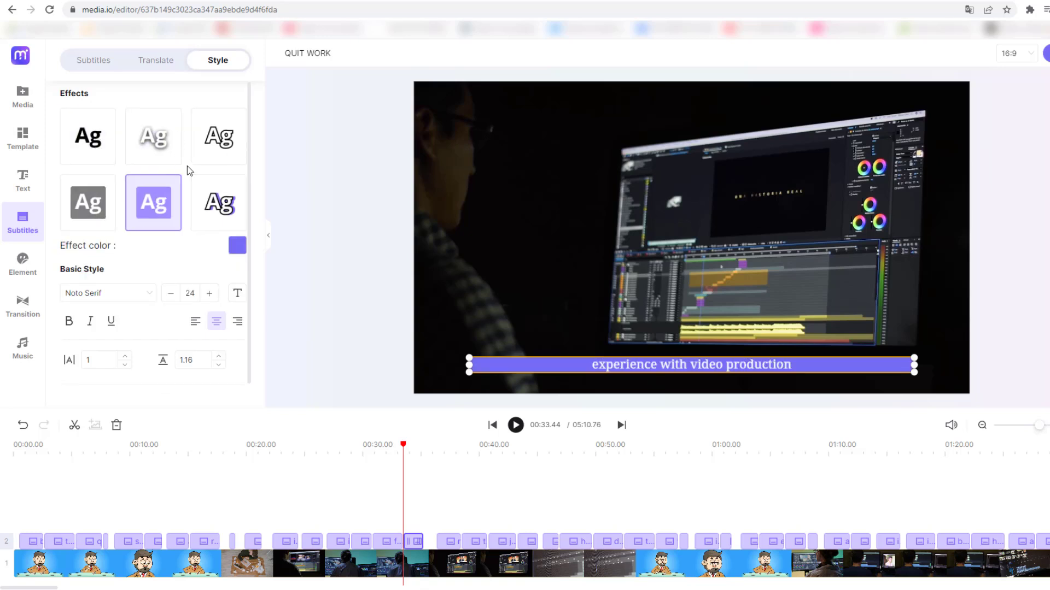
Change the subtitle box colour from purple to a rich orange
left_click(237, 245)
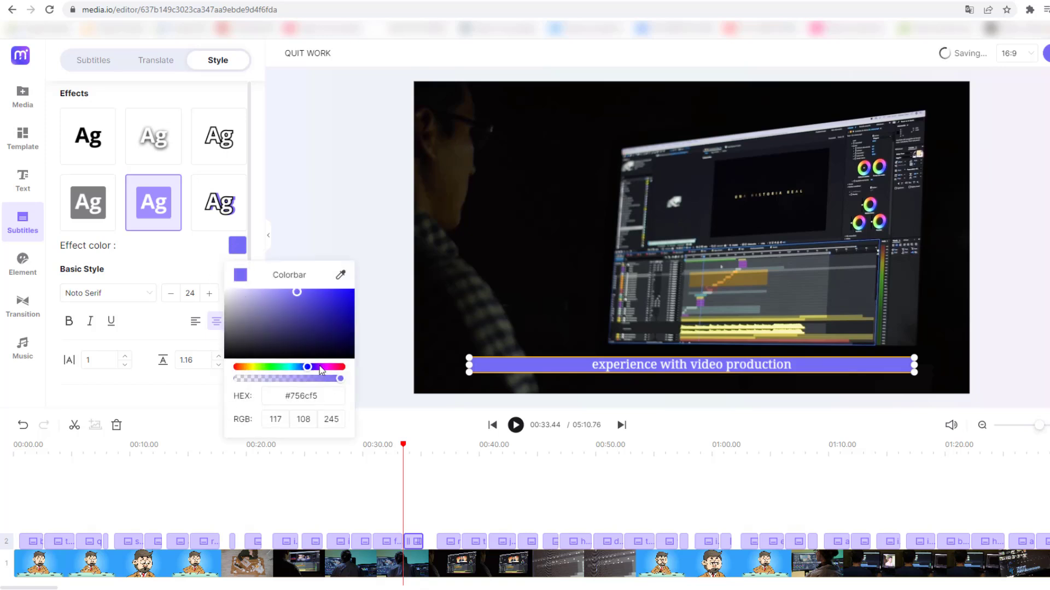
left_click(249, 368)
left_click_drag(312, 297, 327, 291)
Set the subtitle font to Anton, keeping the size at 24
left_click(170, 254)
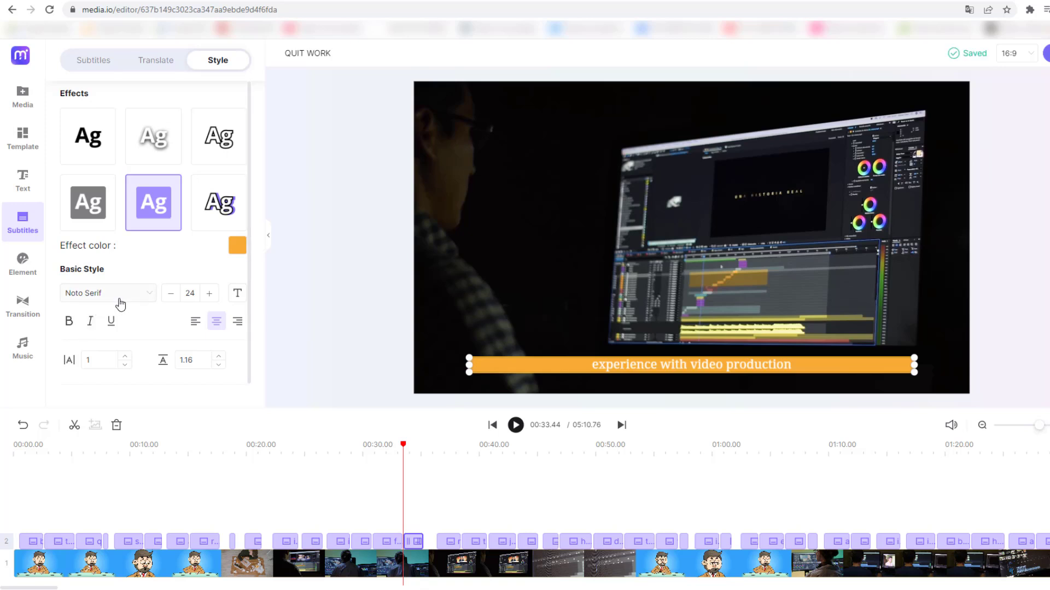
left_click(140, 301)
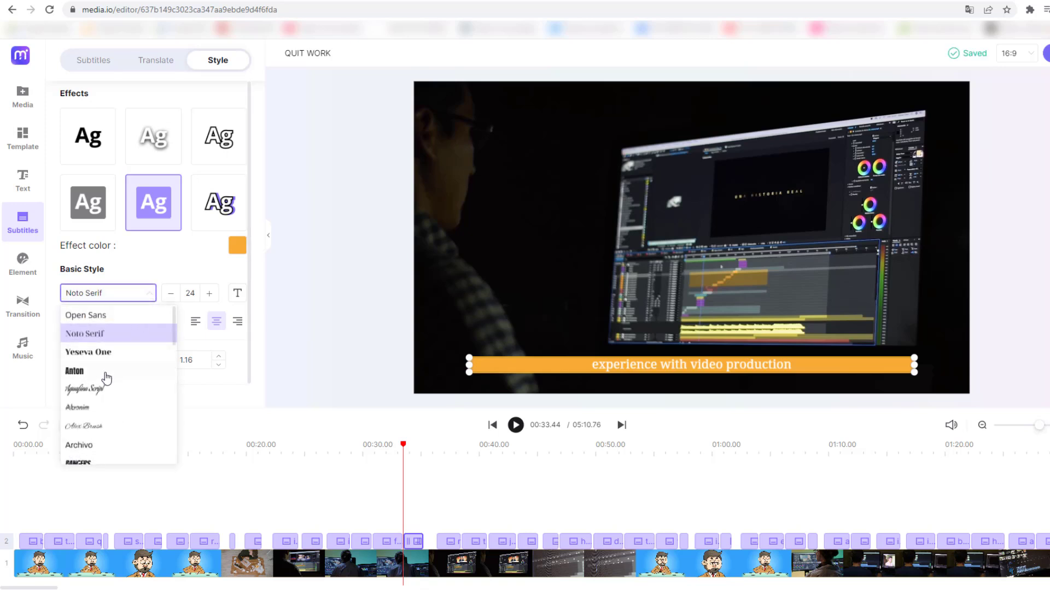
left_click(80, 374)
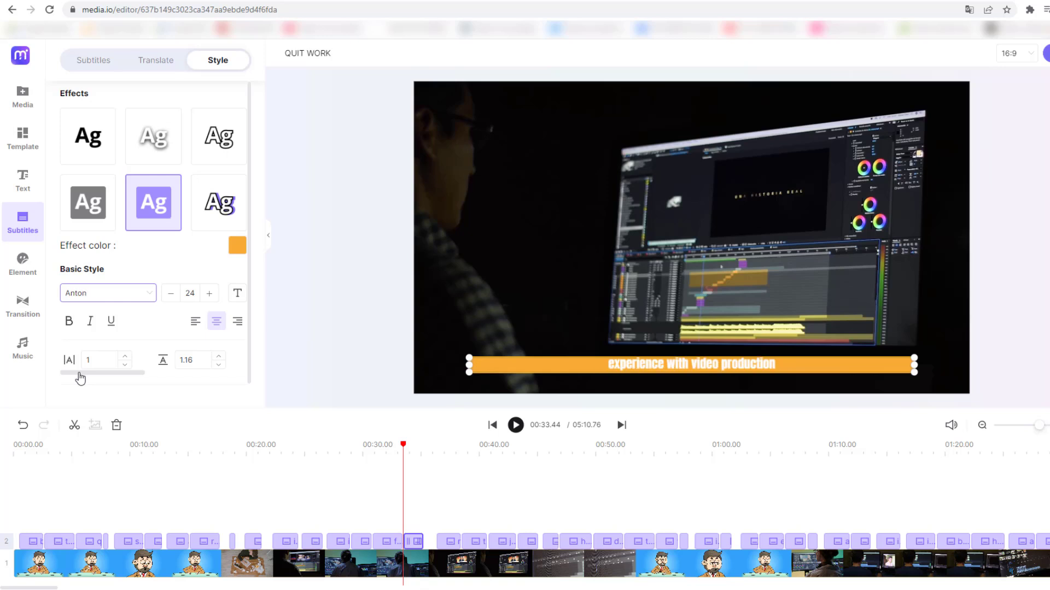
left_click(211, 298)
left_click(209, 293)
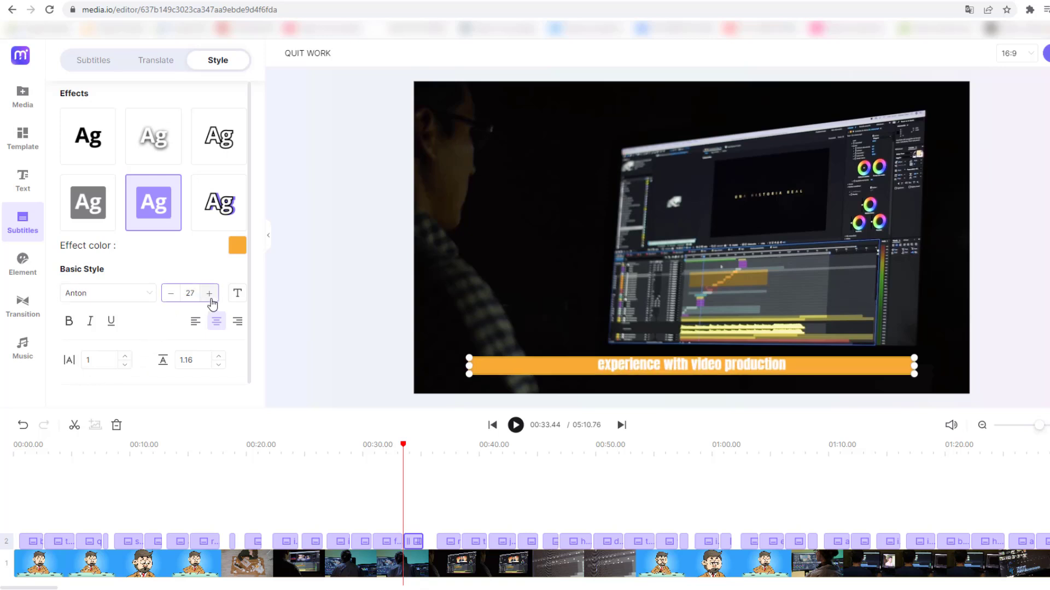
left_click(210, 294)
left_click(210, 294)
left_click(171, 295)
left_click(172, 295)
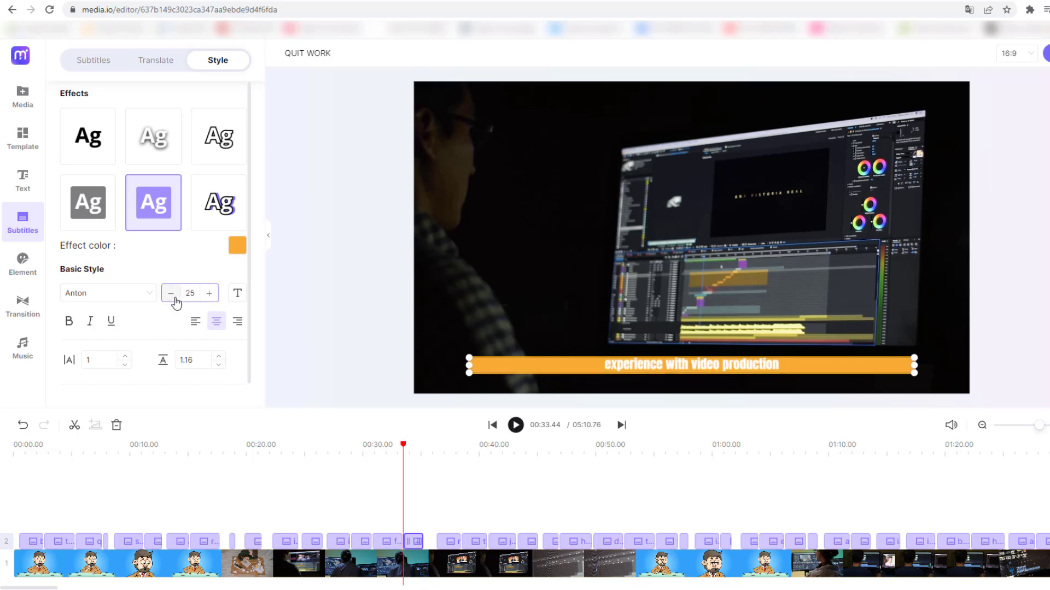
left_click(172, 295)
left_click(172, 295)
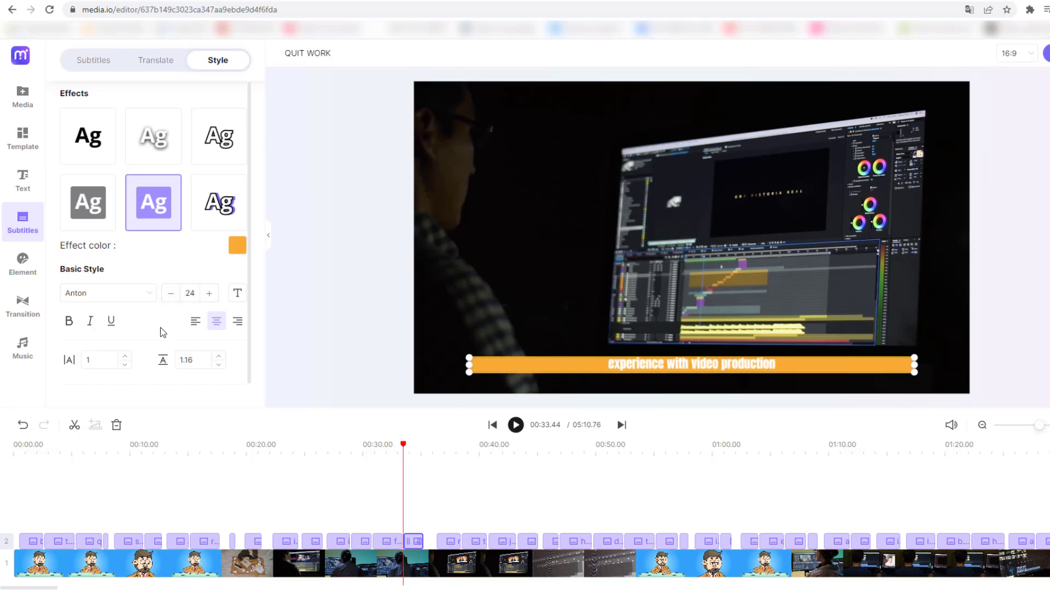
Centre-align the subtitle text and turn bold on, with italic toggled back off
left_click(195, 325)
left_click(238, 326)
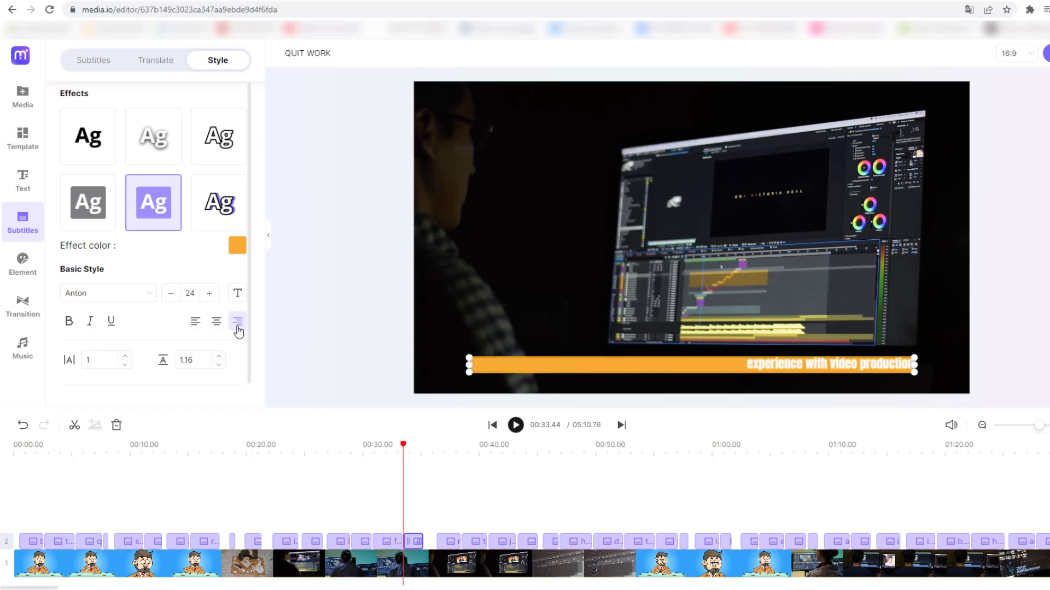
left_click(217, 324)
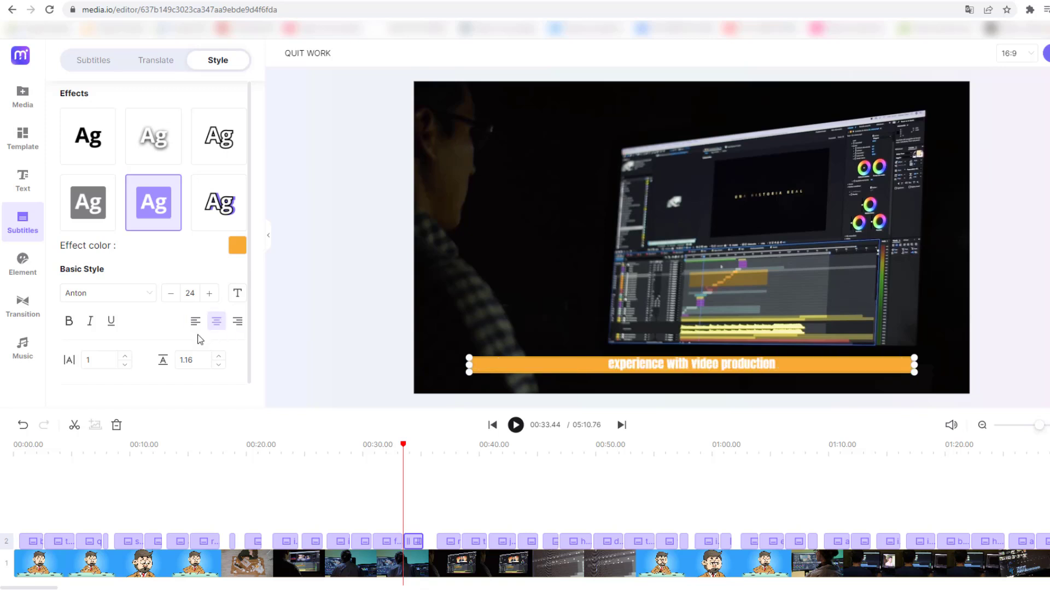
left_click(69, 325)
left_click(89, 322)
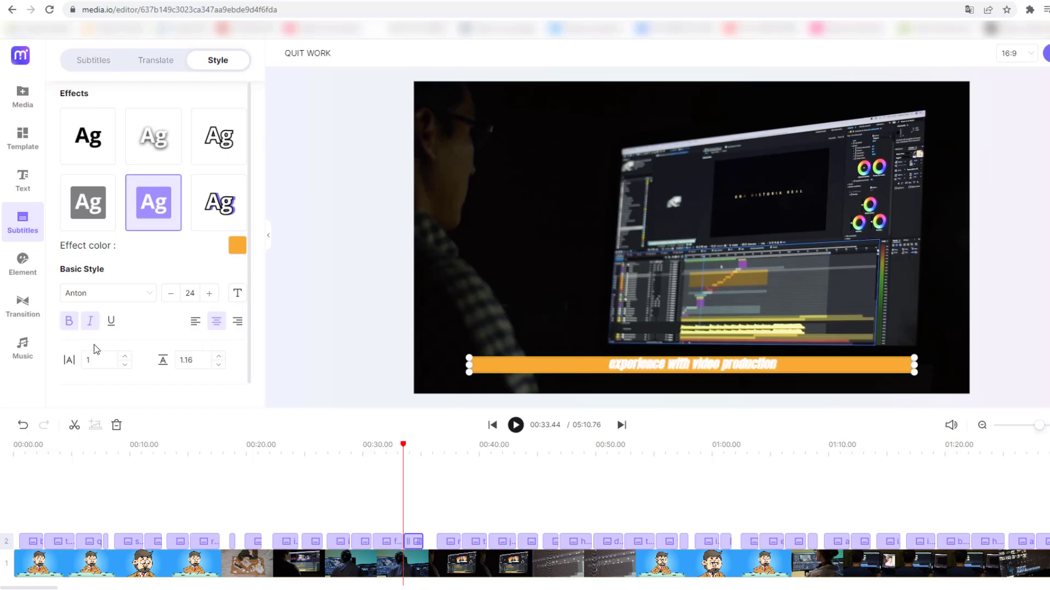
left_click(91, 321)
Turn bold off and set the subtitle letter spacing to 25
left_click(69, 321)
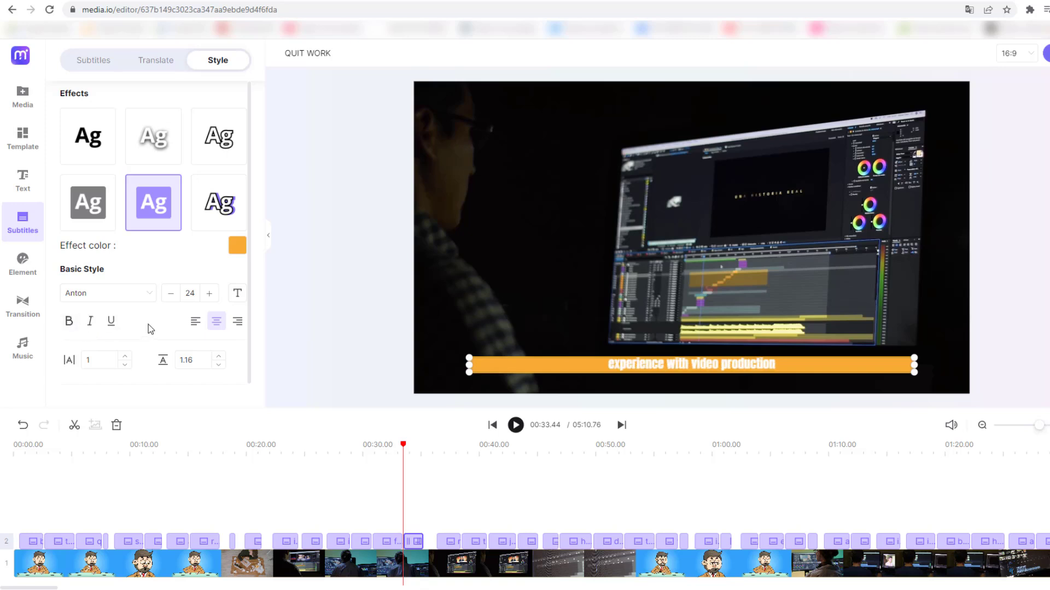
scroll(149, 324, "down", 1)
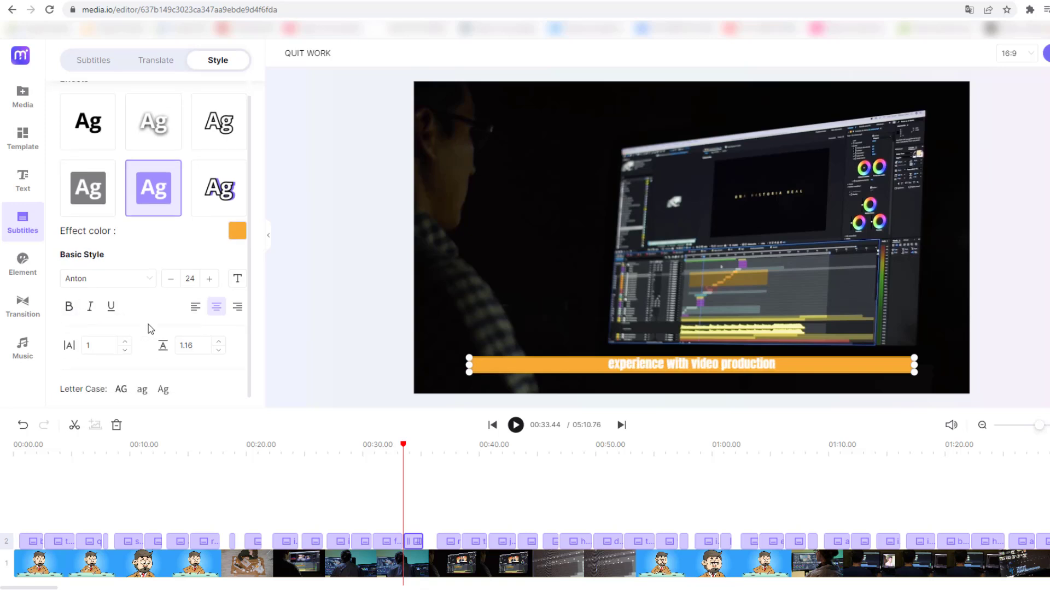
left_click(125, 342)
left_click(125, 342)
left_click(125, 342)
left_click_drag(126, 343, 59, 369)
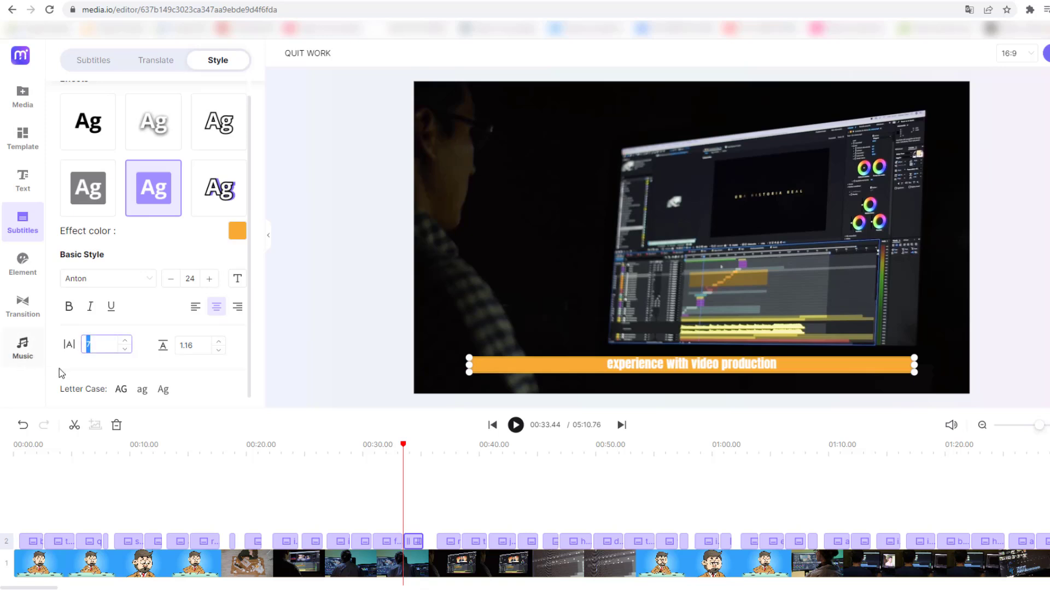
type("25")
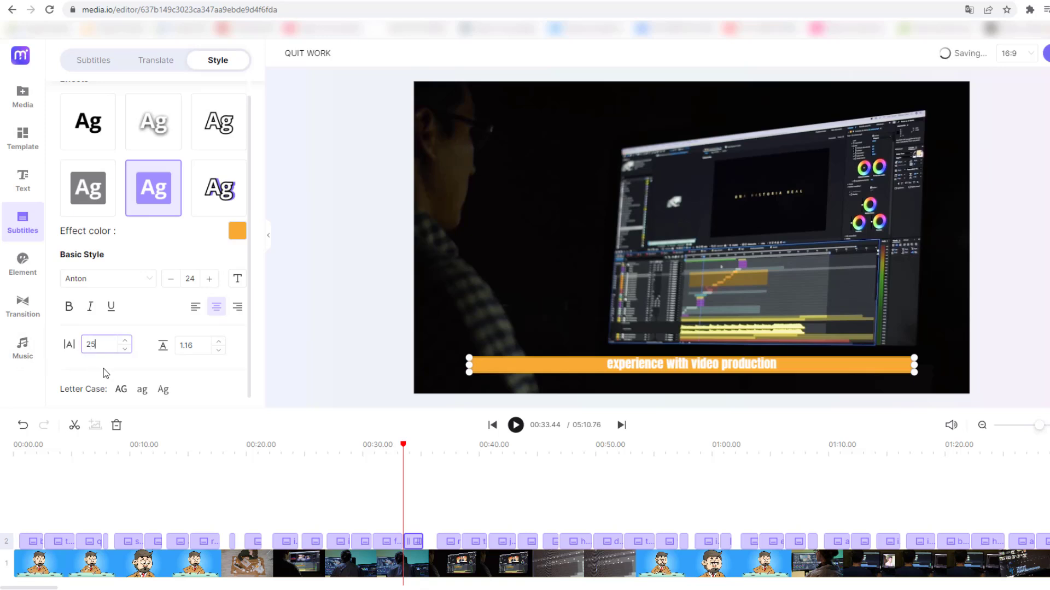
left_click_drag(104, 344, 75, 357)
type("100")
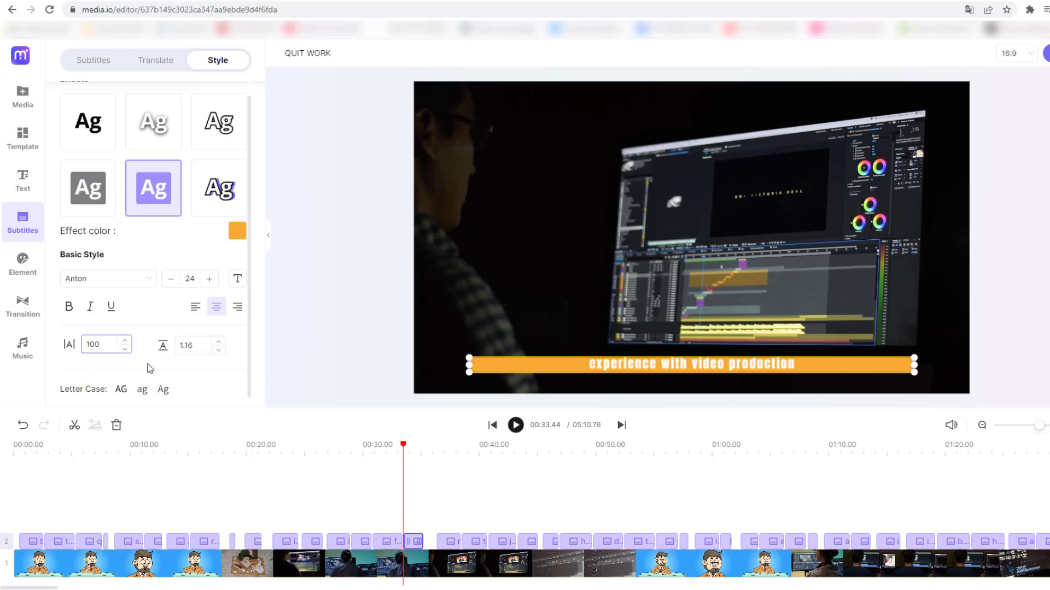
key("ctrl+z")
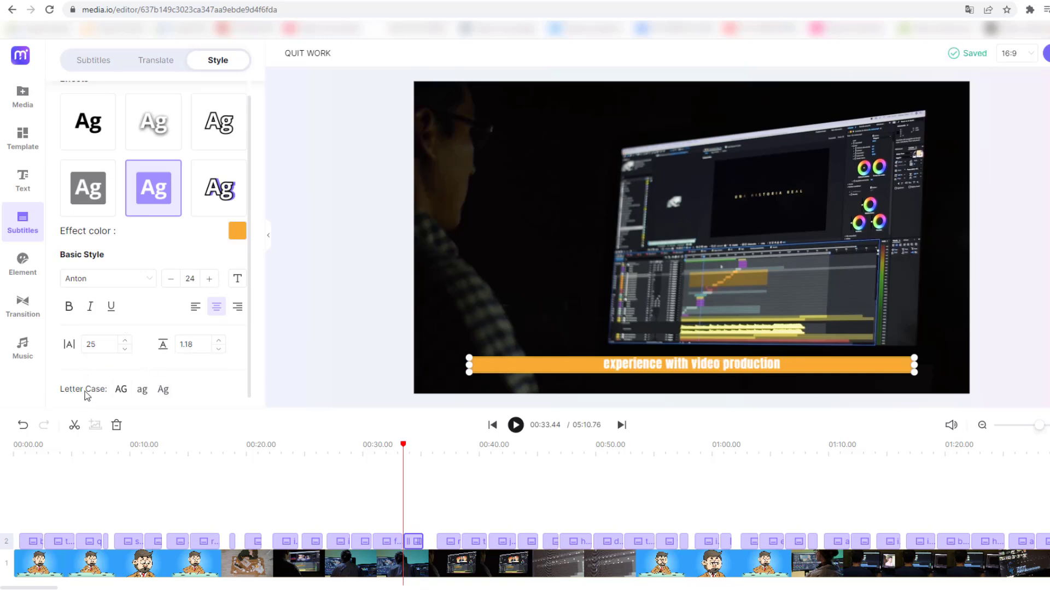
Switch the subtitle letter case to title case and return to the subtitle list
left_click(122, 390)
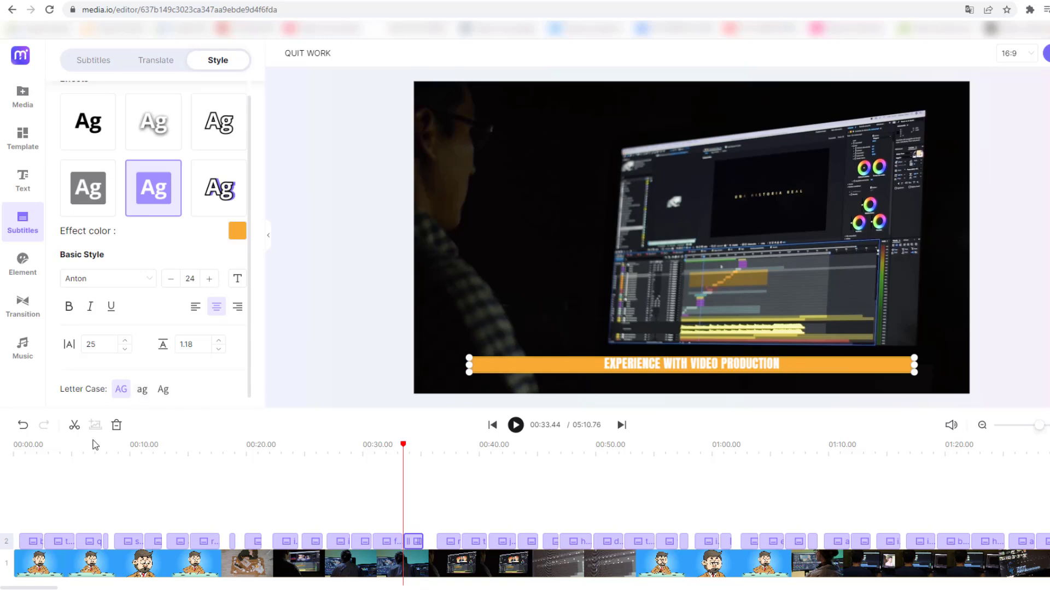
left_click(143, 389)
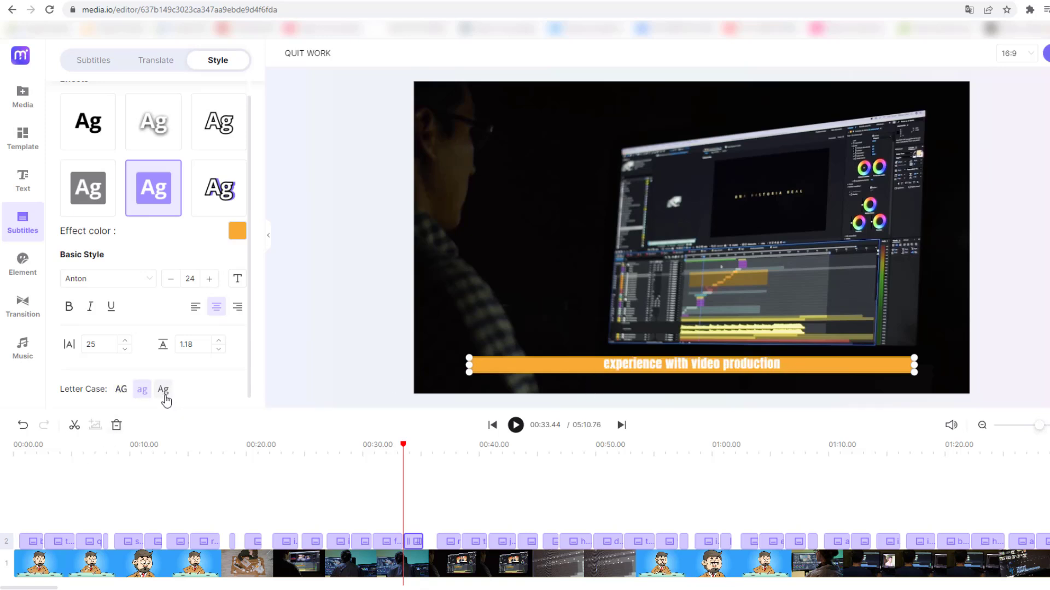
left_click(163, 390)
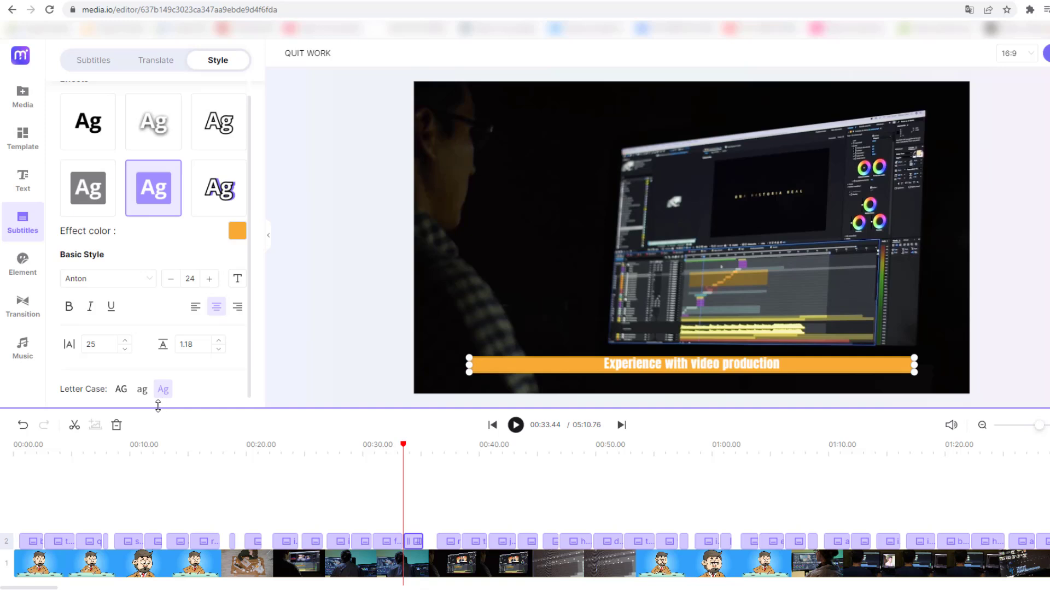
left_click(94, 63)
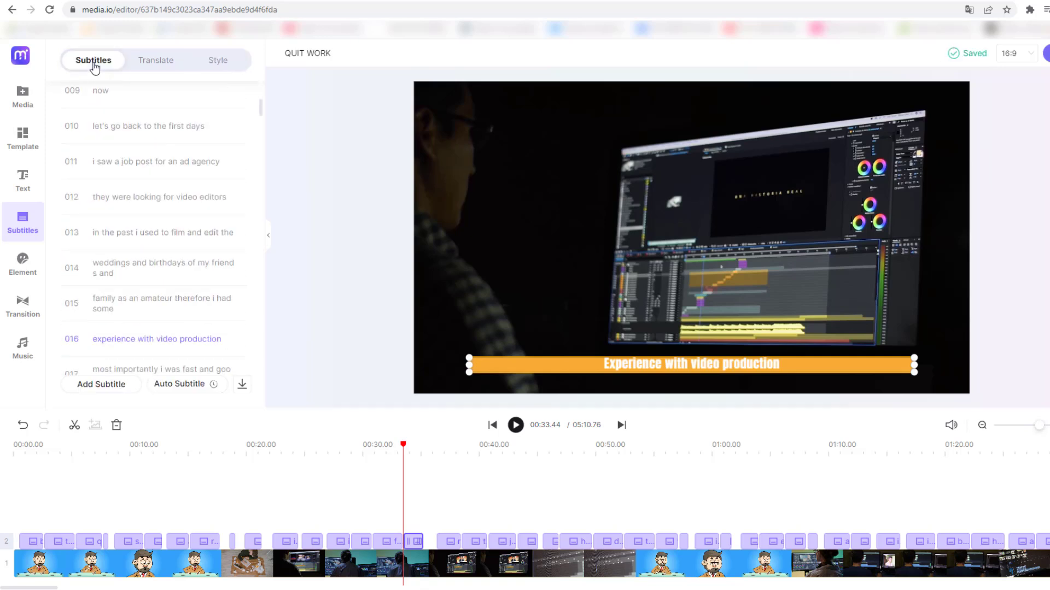
Insert subtitle 017 after line 016 reading 'hello friends welcome to channel'
left_click(415, 448)
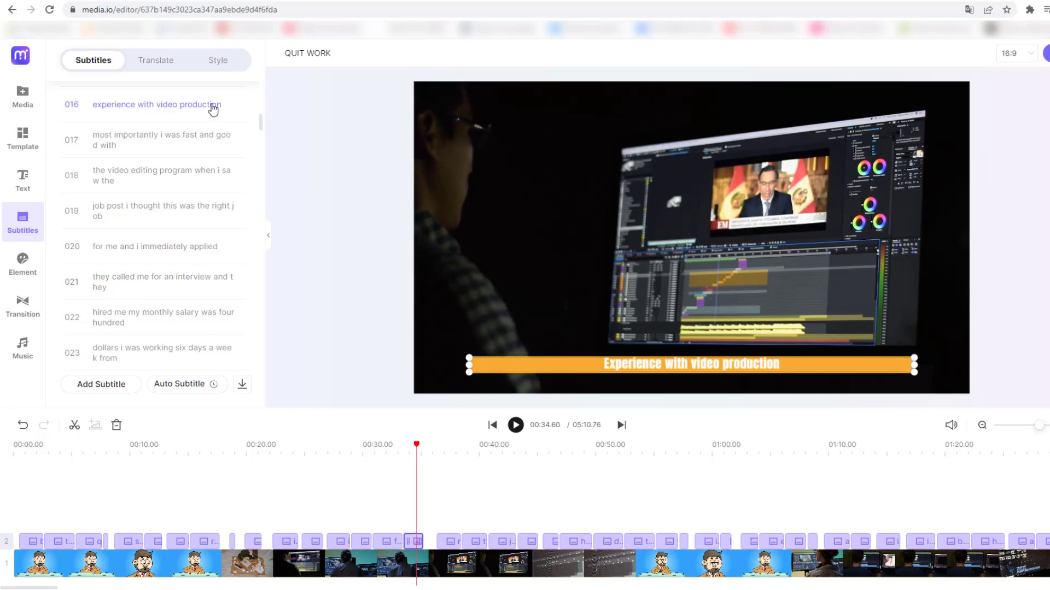
mouse_move(216, 113)
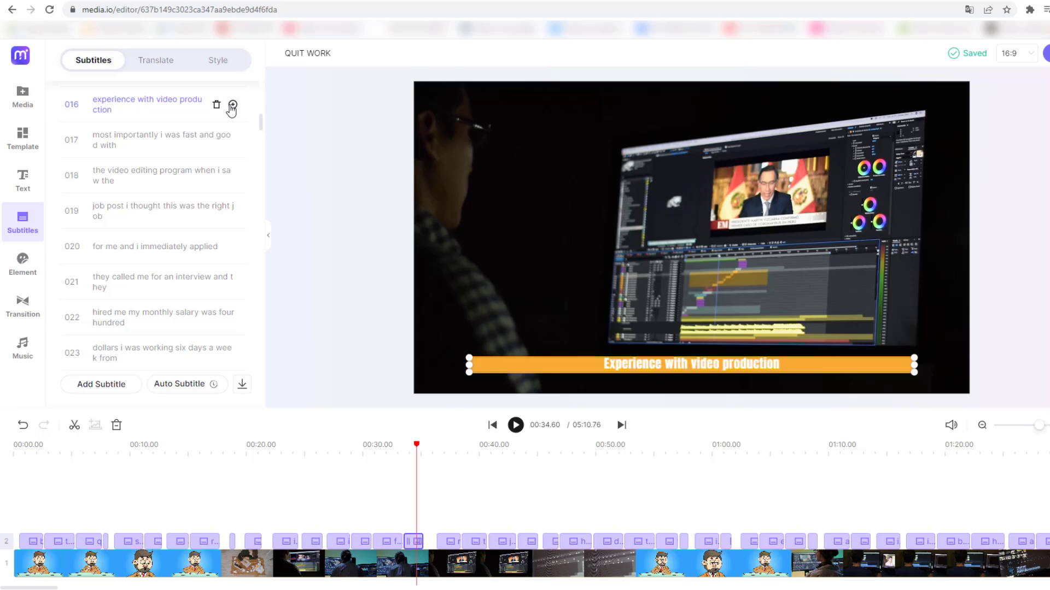
left_click(232, 107)
left_click(148, 144)
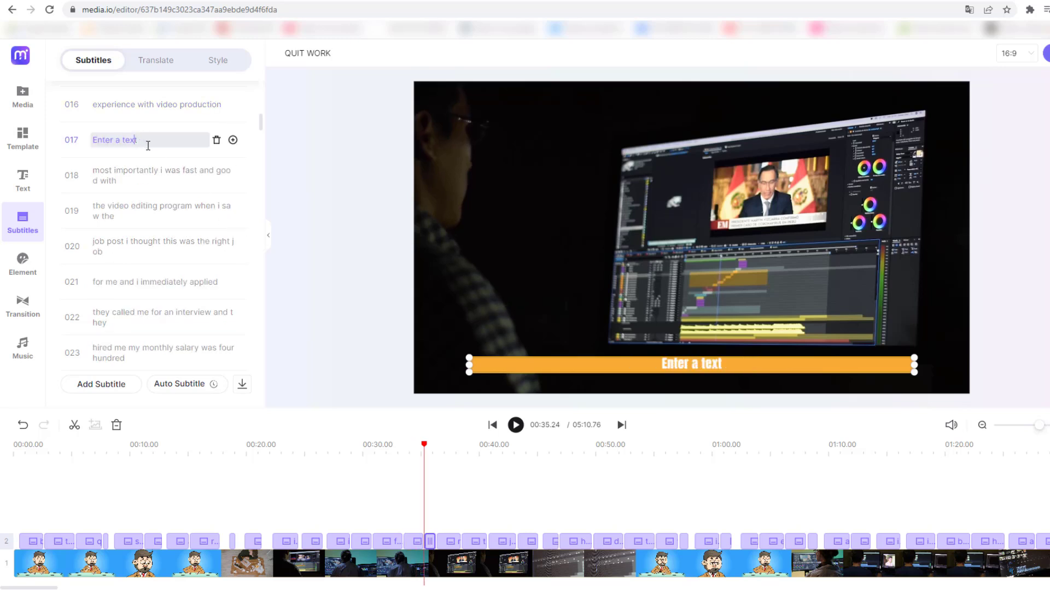
left_click_drag(152, 144, 91, 149)
type("hello f")
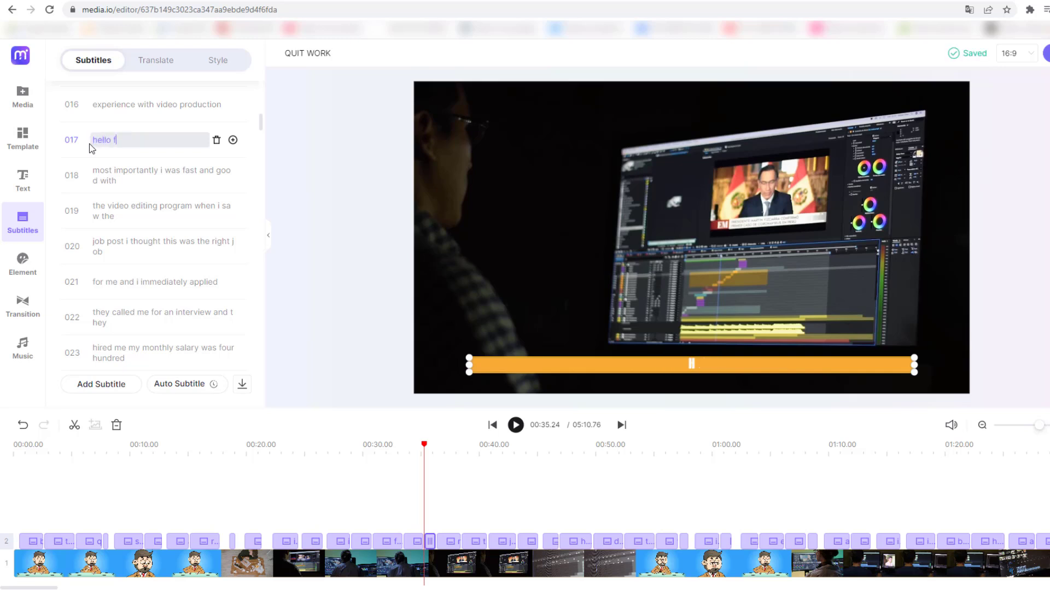
type("riends wel")
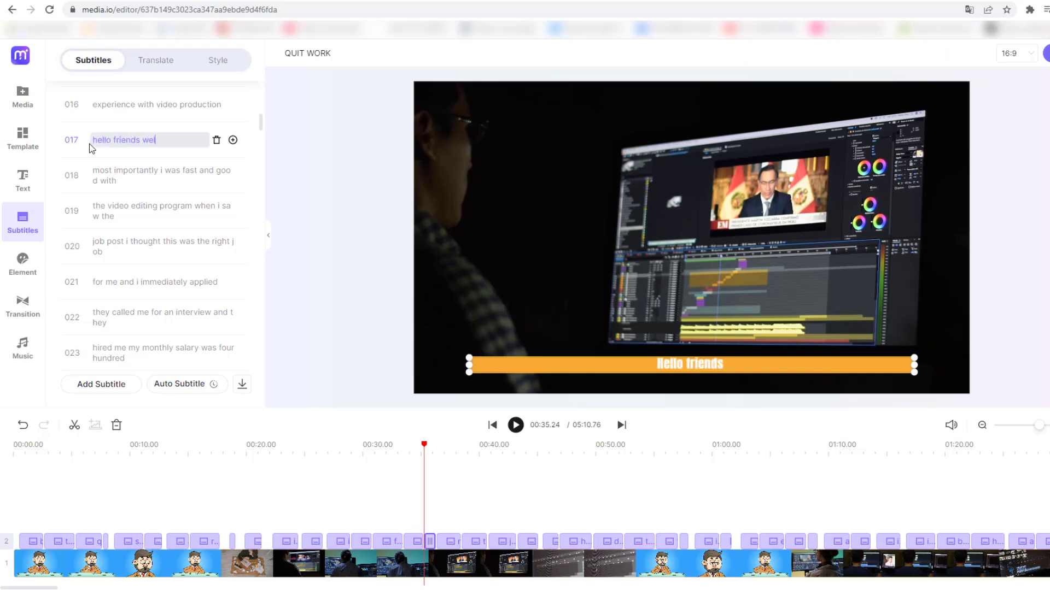
type("come to channel")
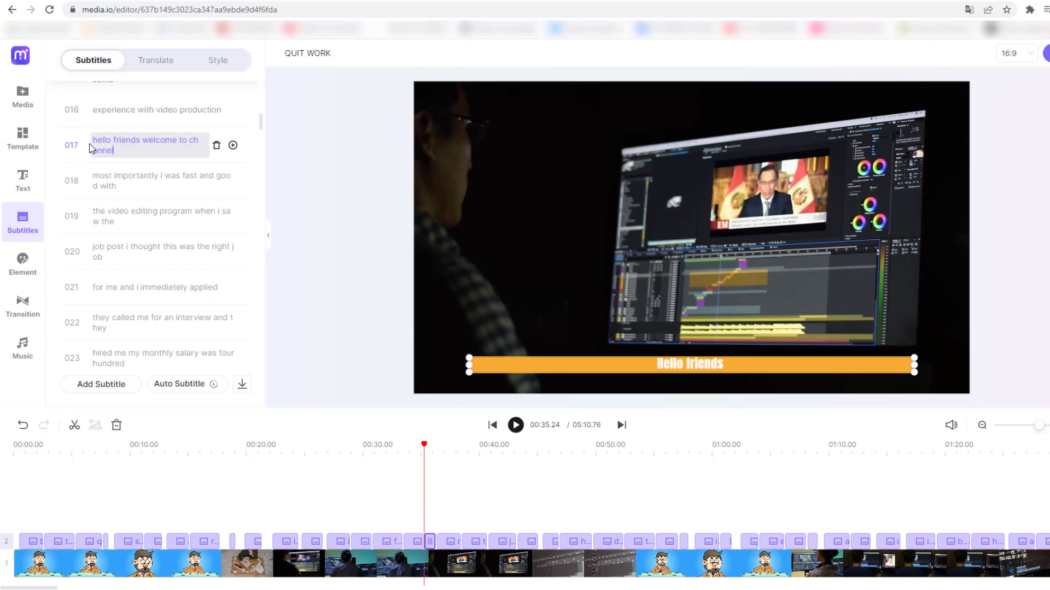
left_click(343, 496)
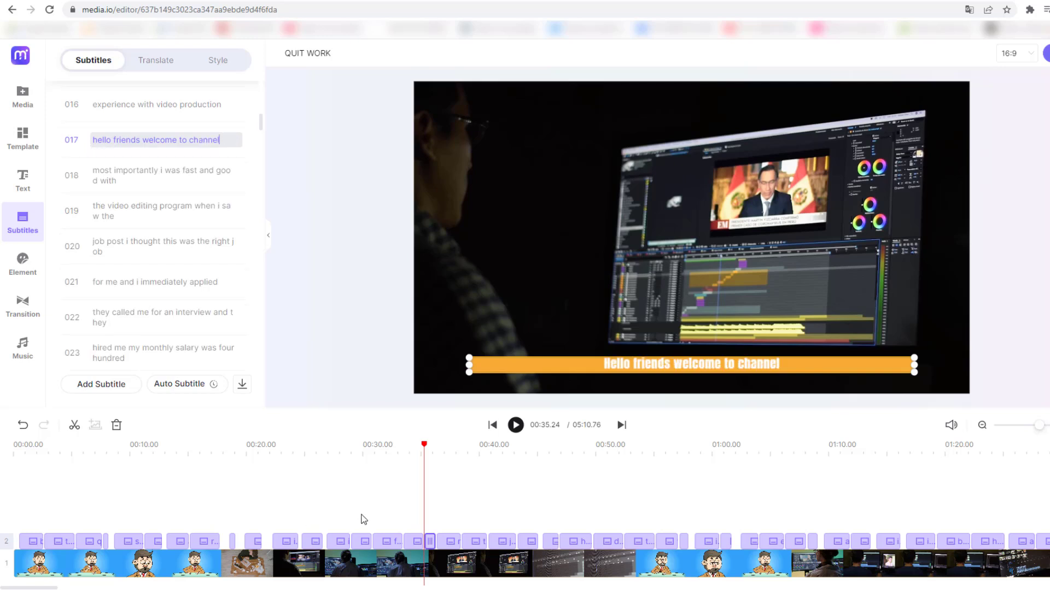
left_click(420, 444)
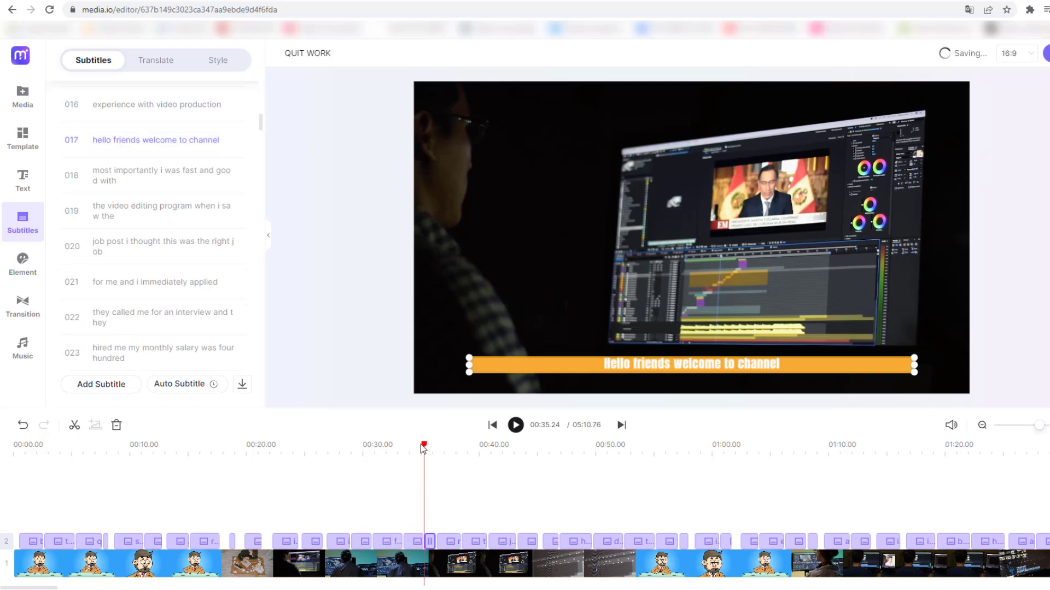
Preview subtitle 017 during playback, then delete it from the subtitle list
left_click(515, 425)
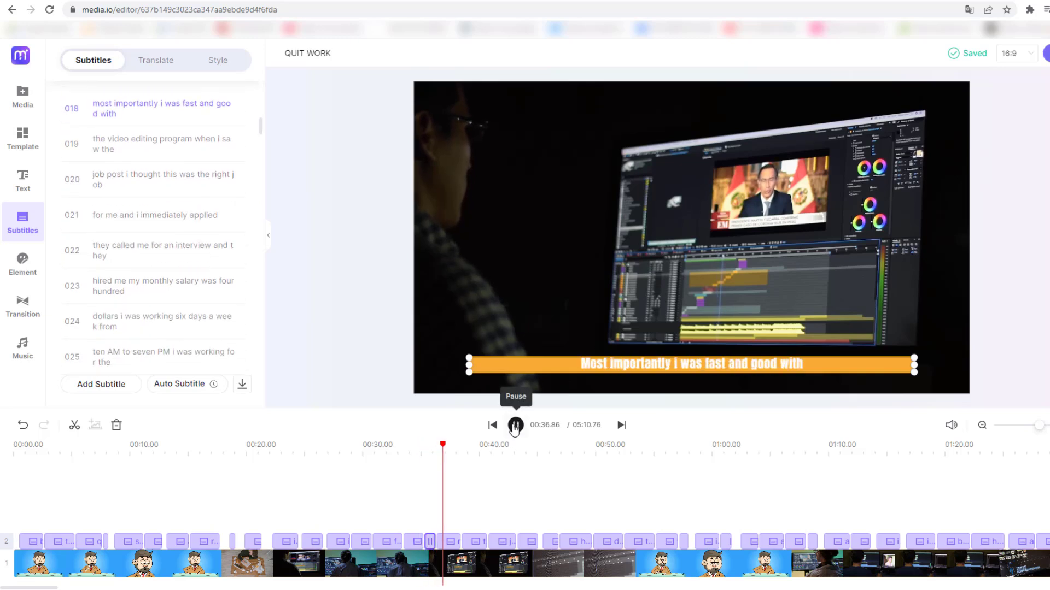
left_click(515, 427)
left_click(436, 446)
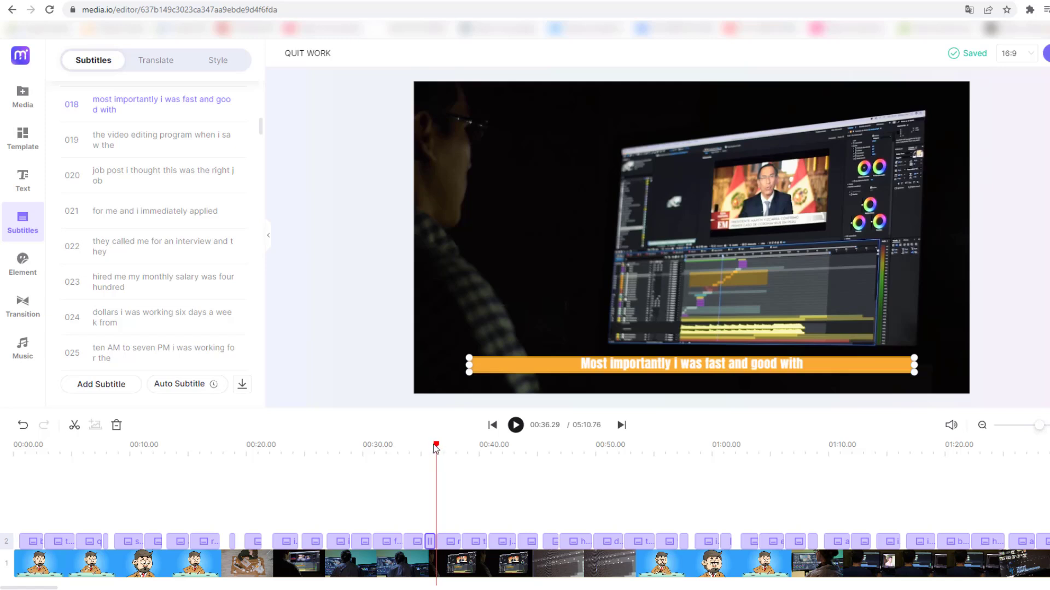
left_click(430, 541)
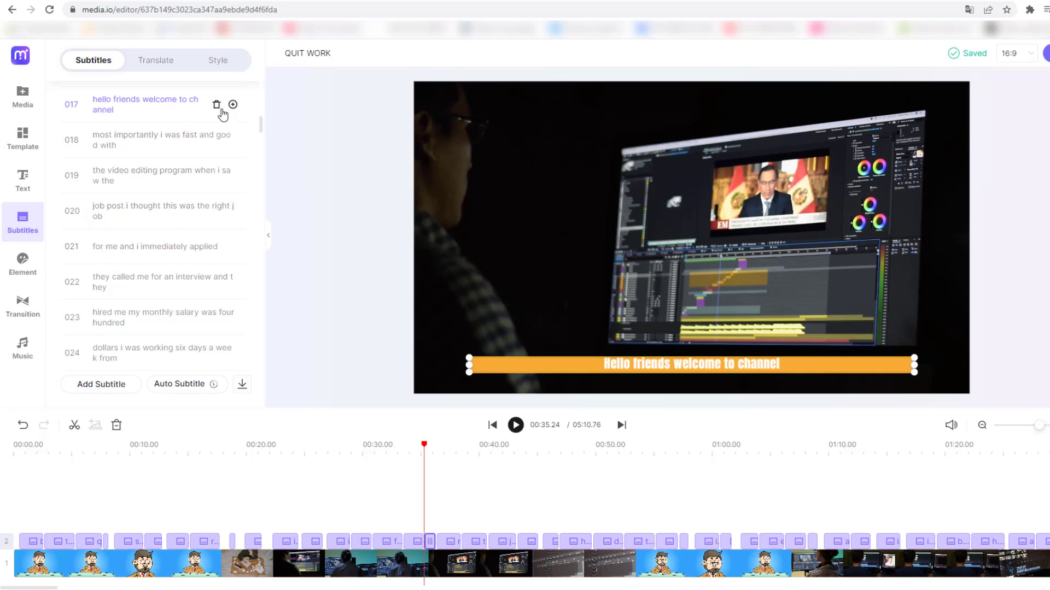
left_click(216, 105)
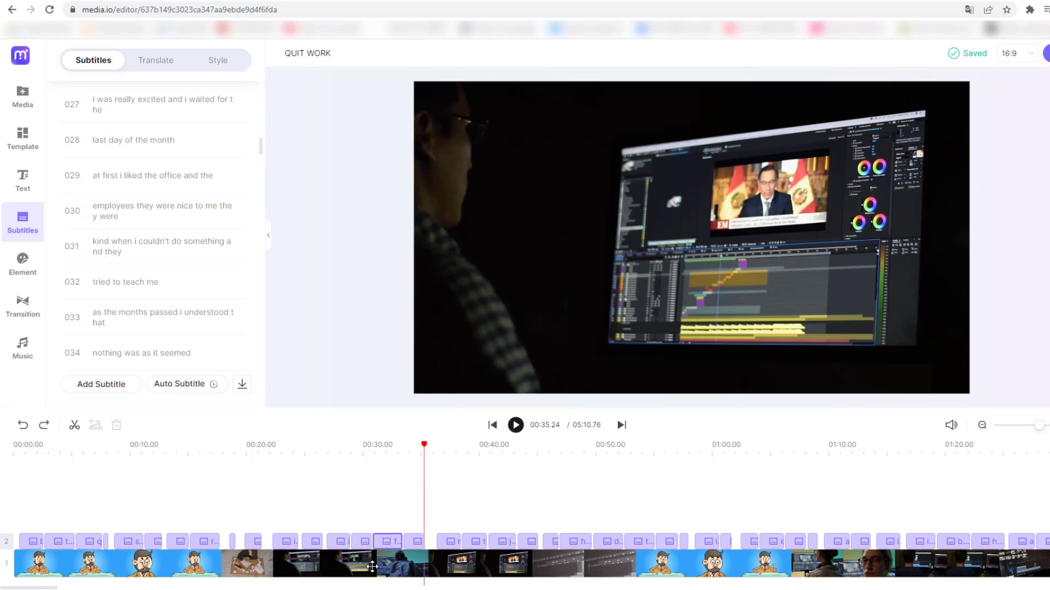
left_click(398, 552)
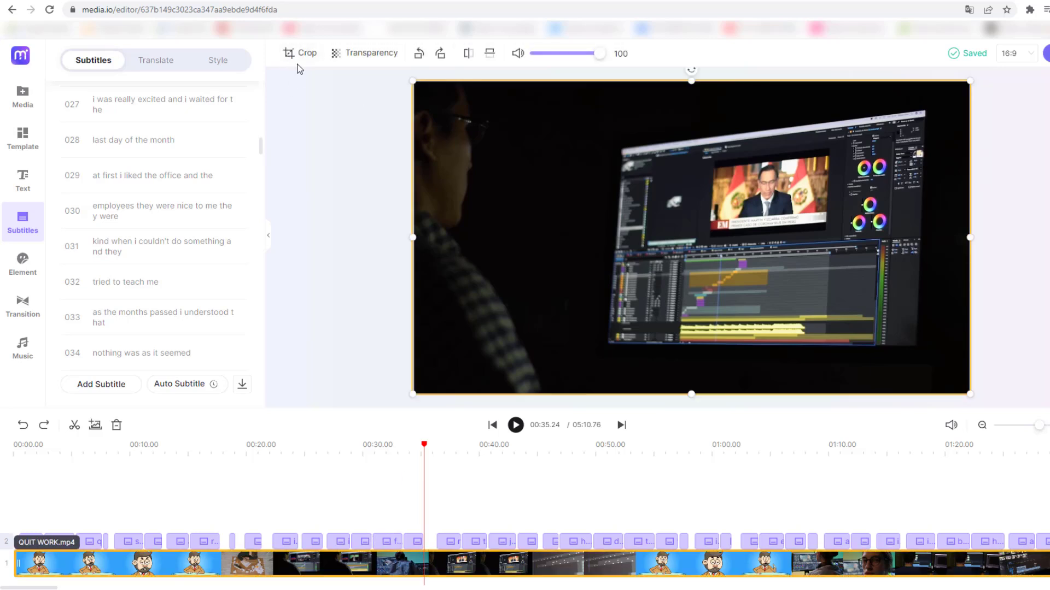
left_click(290, 62)
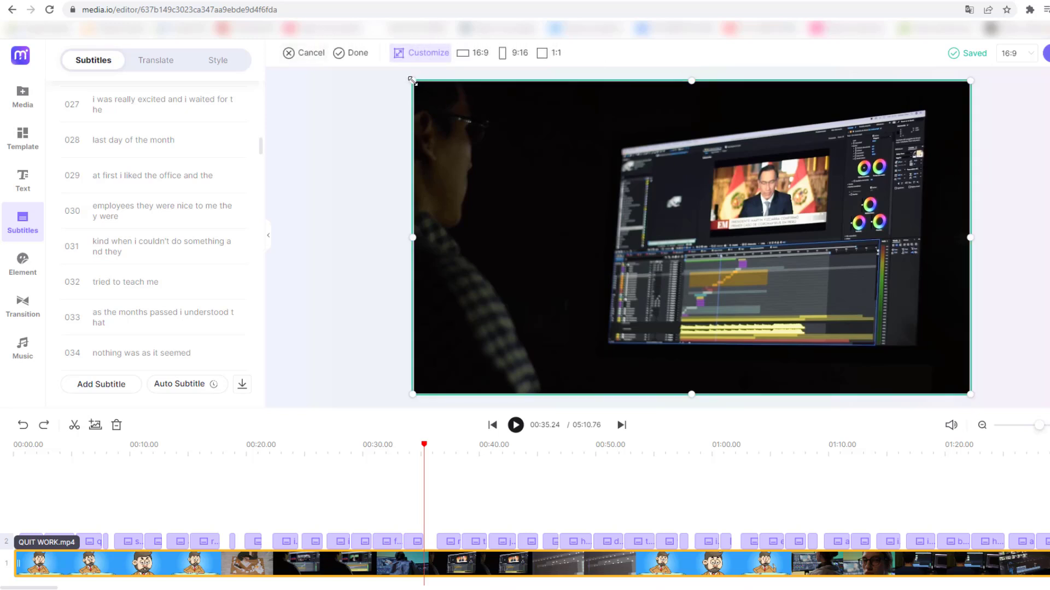
left_click_drag(411, 79, 724, 194)
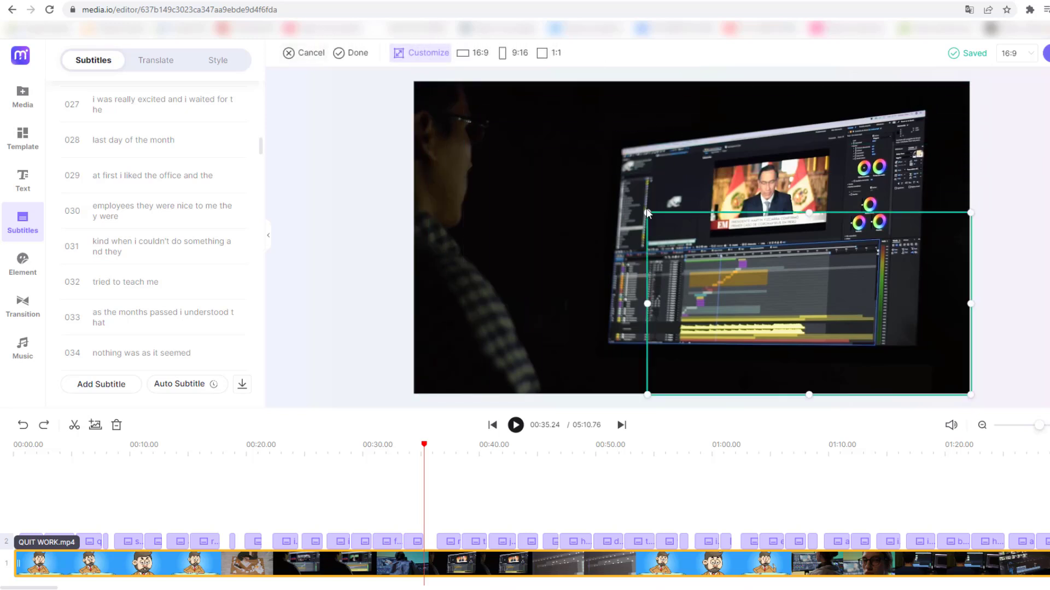
mouse_move(643, 210)
left_mouse_down()
mouse_move(485, 146)
mouse_move(642, 209)
left_mouse_up()
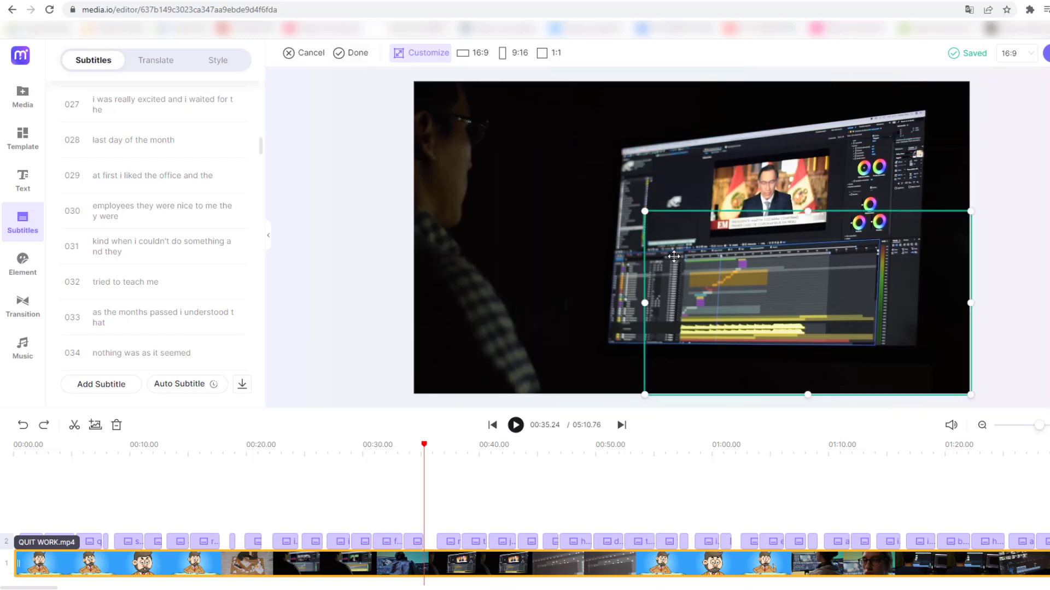
left_click(304, 54)
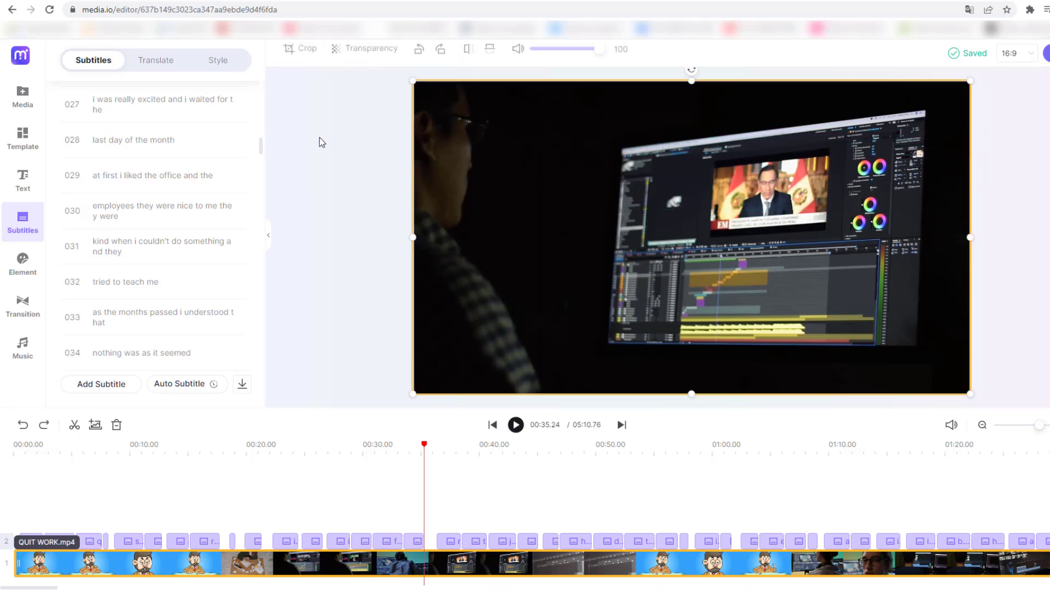
left_click(366, 57)
left_click_drag(396, 80, 462, 86)
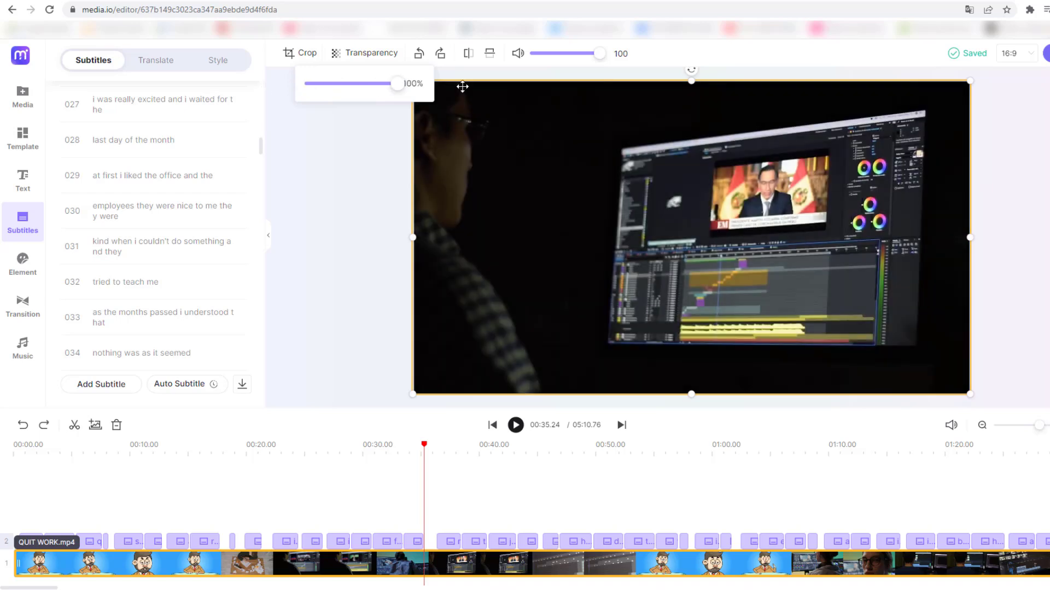
left_click(357, 129)
left_click(519, 156)
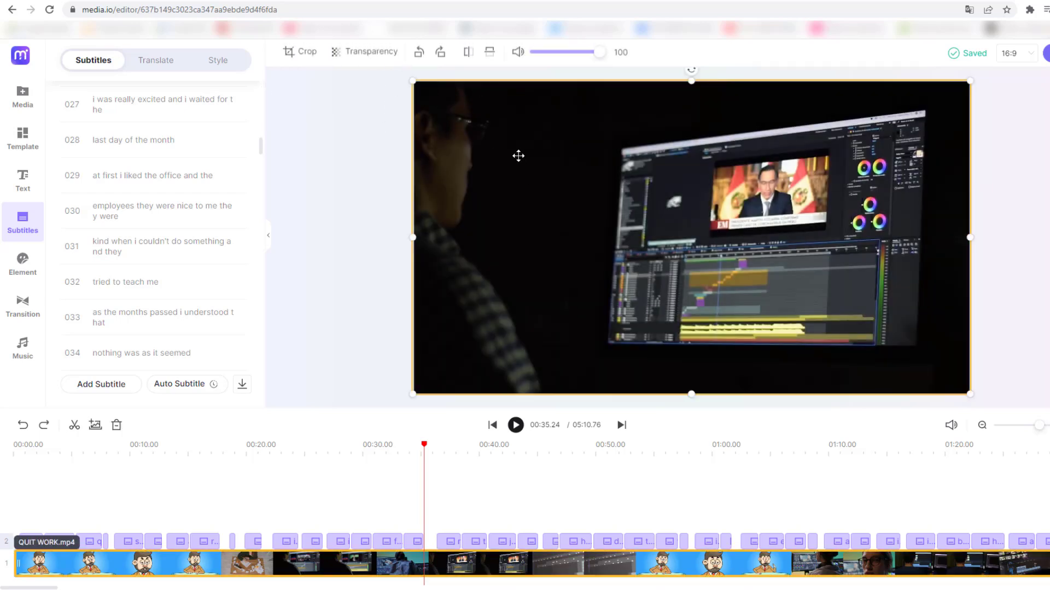
left_click(419, 55)
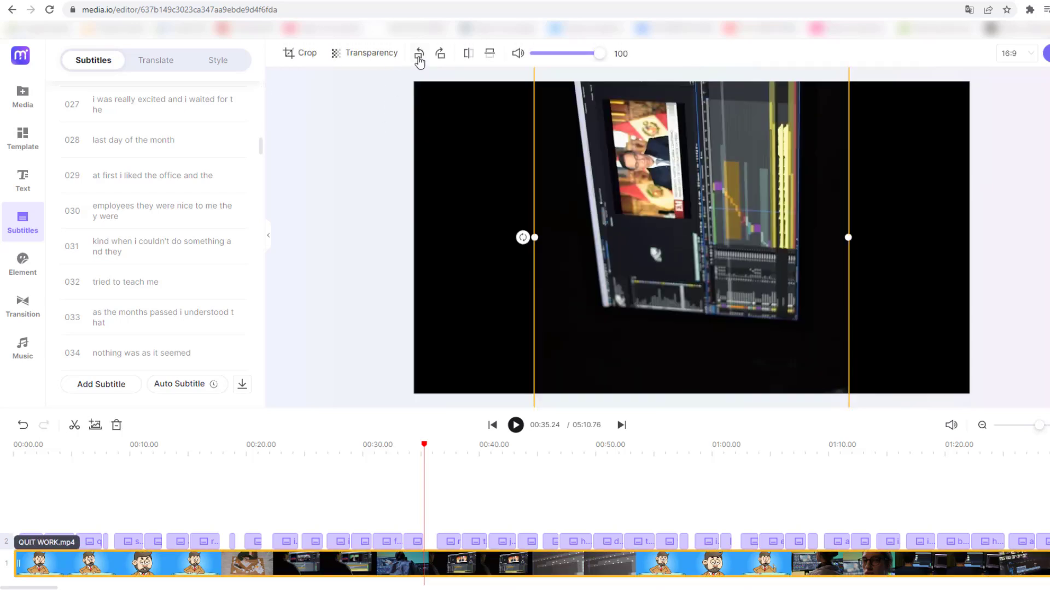
left_click(419, 55)
left_click(419, 55)
left_click(419, 54)
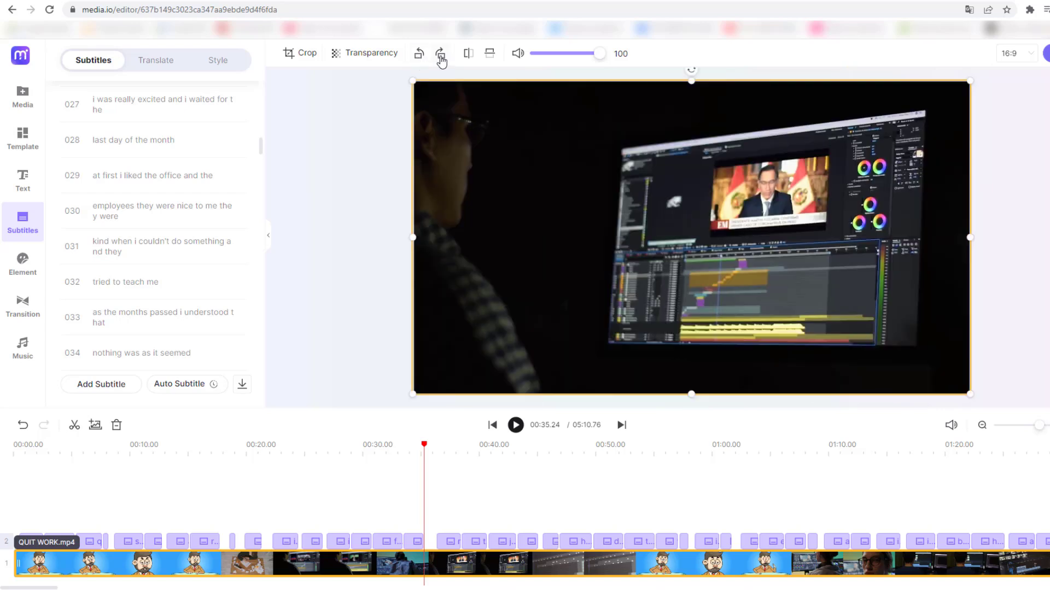
left_click(440, 53)
left_click(440, 54)
left_click(440, 53)
left_click(440, 53)
left_click(467, 57)
left_click(468, 56)
left_click(468, 56)
left_click(468, 55)
left_click(491, 57)
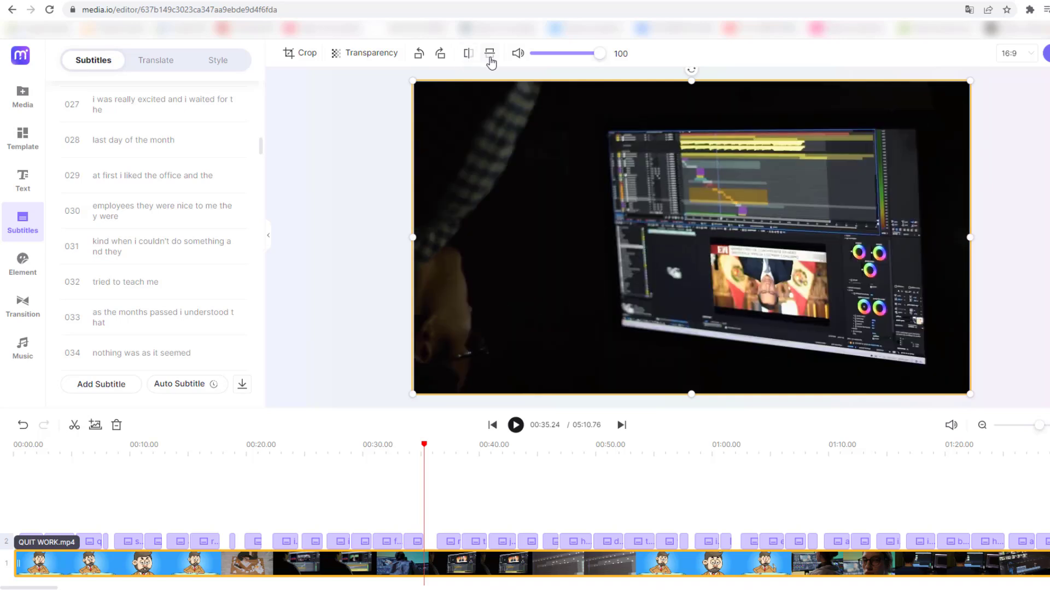
left_click(490, 57)
left_click(490, 57)
left_click(490, 57)
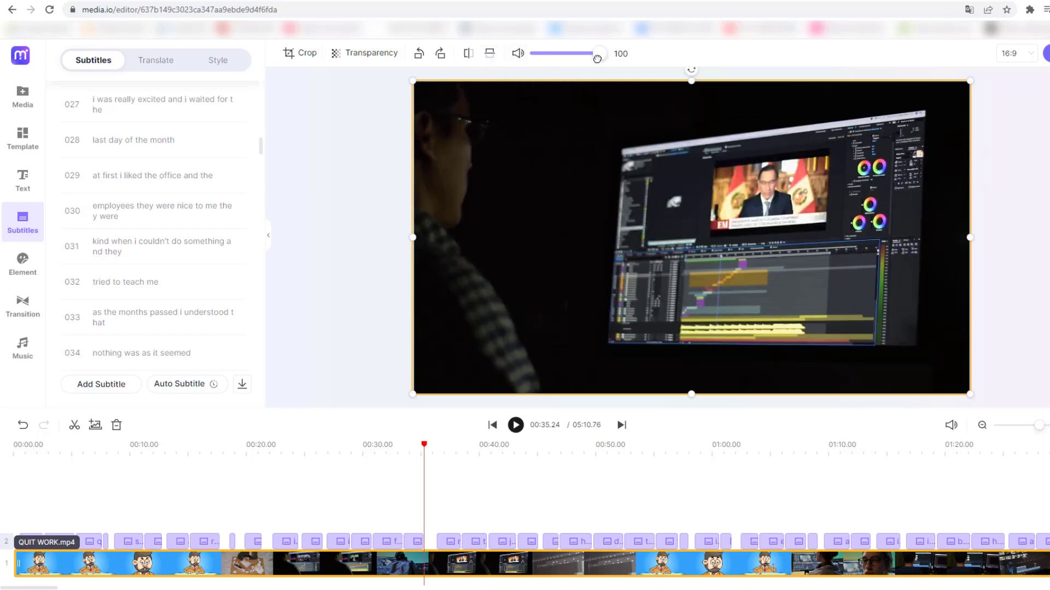
left_click_drag(597, 58, 633, 67)
left_click(374, 236)
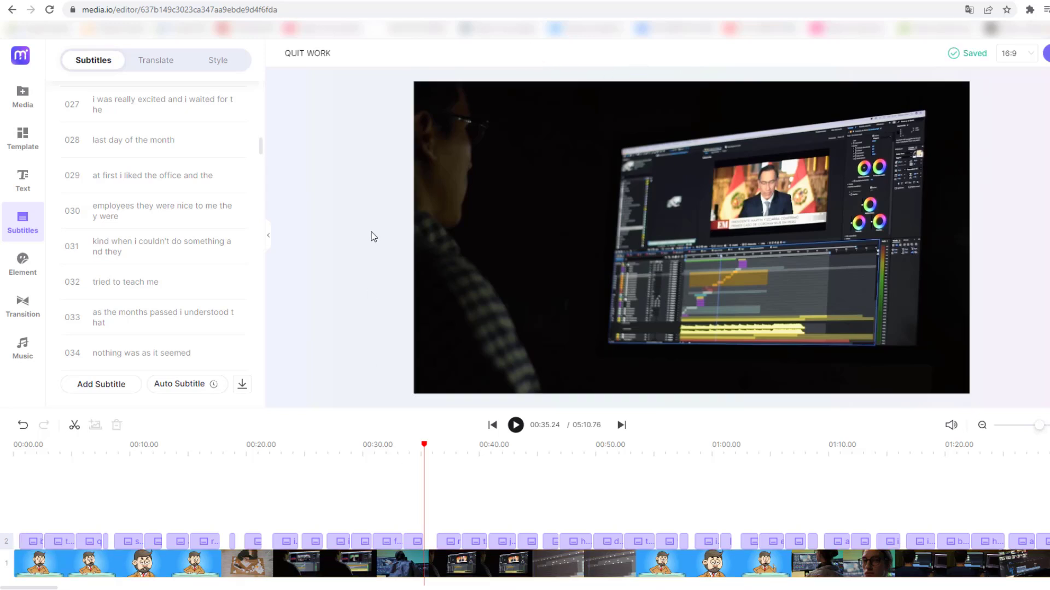
Show the .srt/.txt download menu beside Auto Subtitle
mouse_move(180, 265)
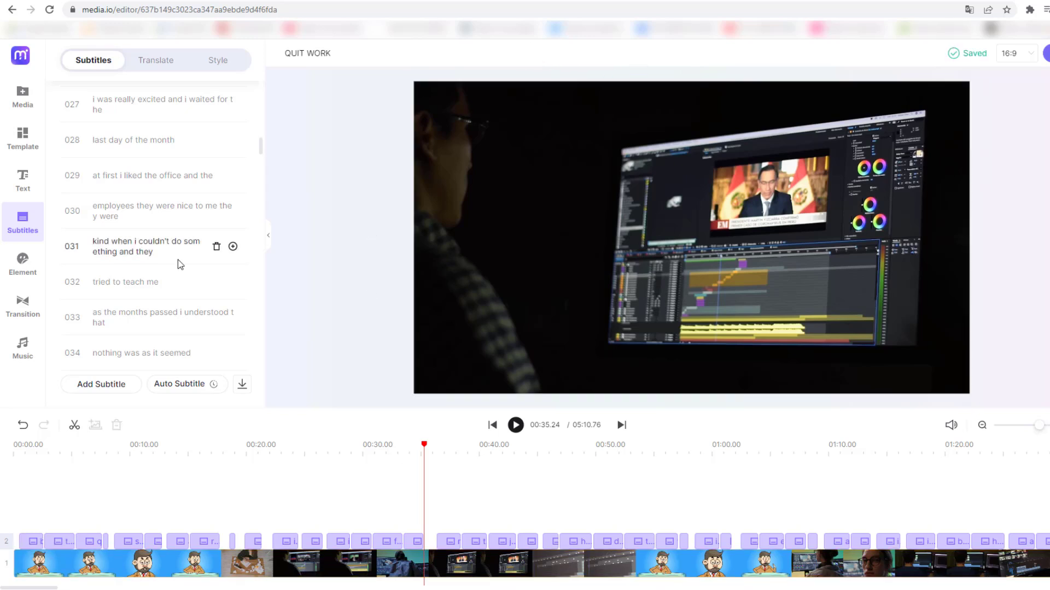
left_click(242, 389)
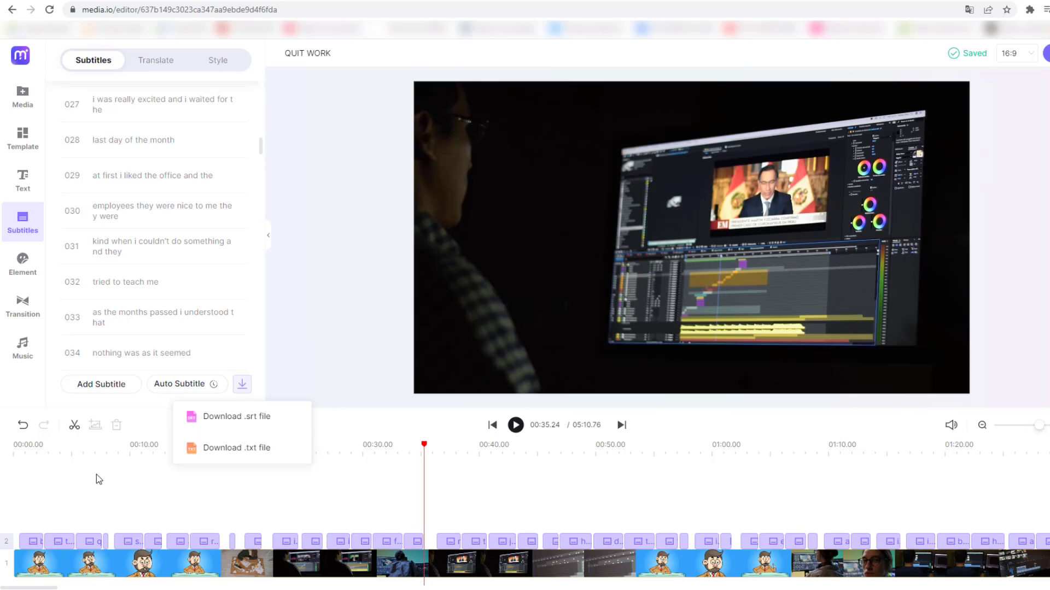
Download the subtitles as a .txt file, view it, and close it
left_click(235, 449)
left_click(57, 574)
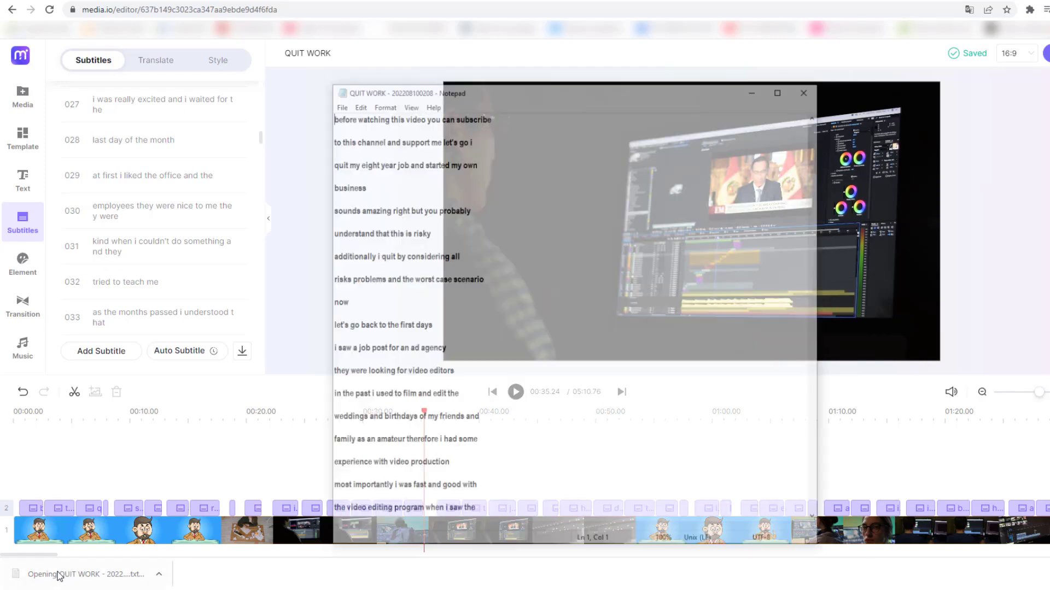
left_click_drag(814, 139, 814, 316)
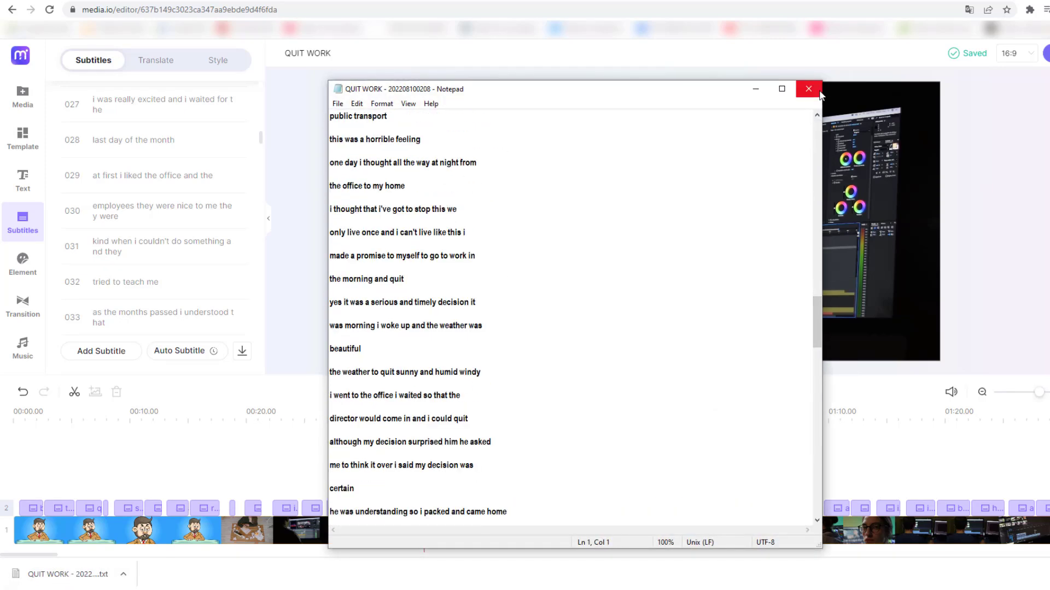
left_click(818, 93)
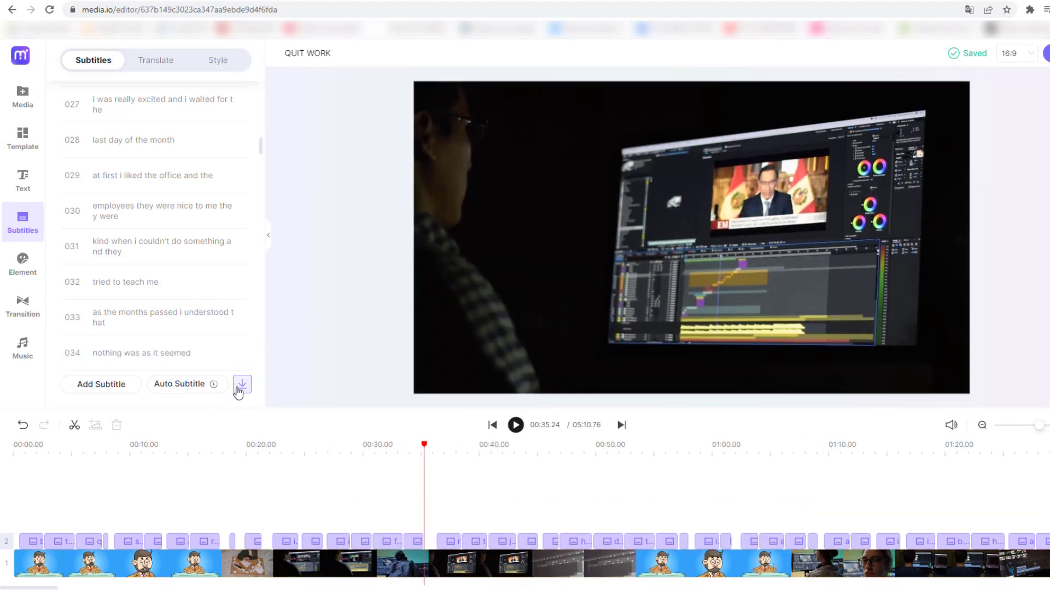
Download the subtitles as a .srt file, inspect a timestamp line, and close Notepad
left_click(241, 383)
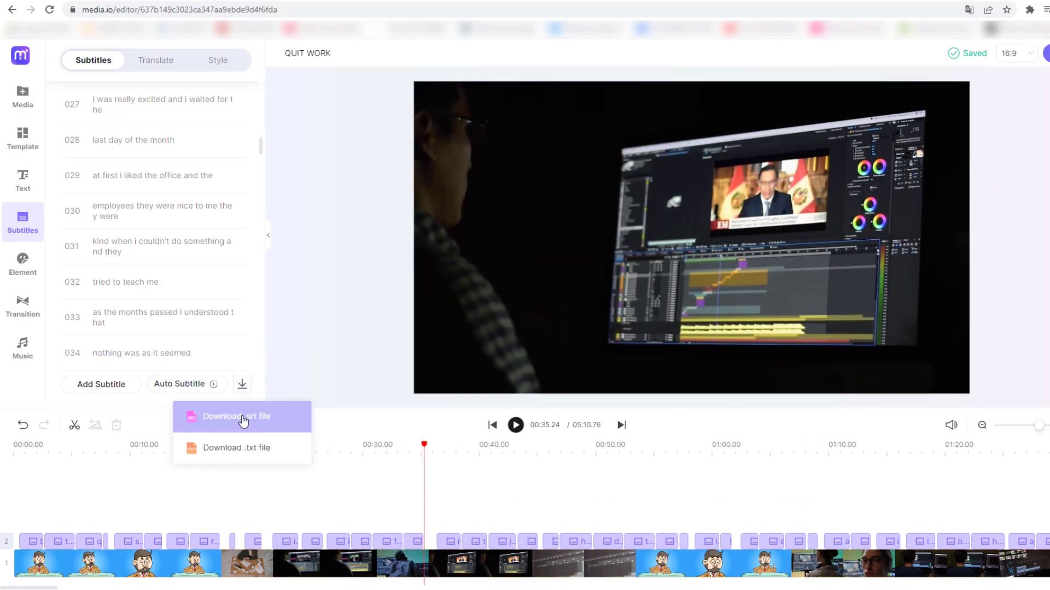
left_click(230, 418)
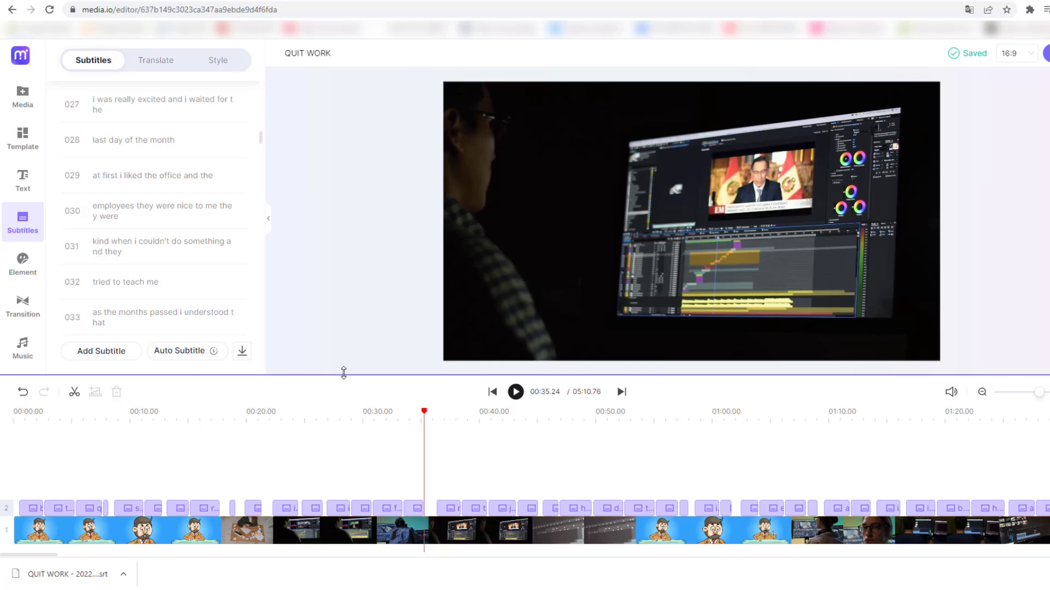
left_click(61, 575)
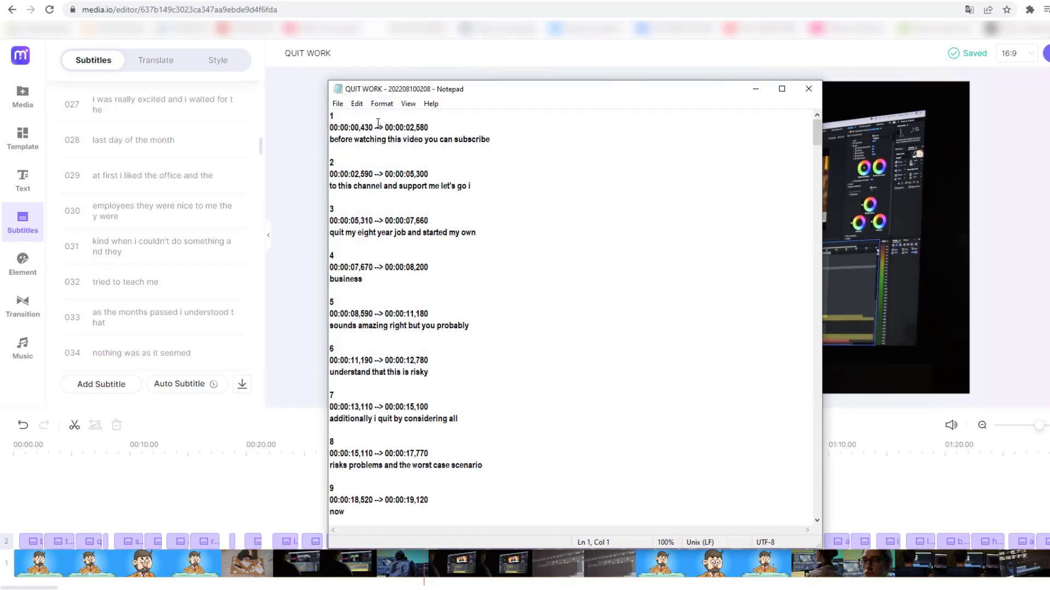
left_click_drag(429, 173, 250, 174)
left_click(398, 230)
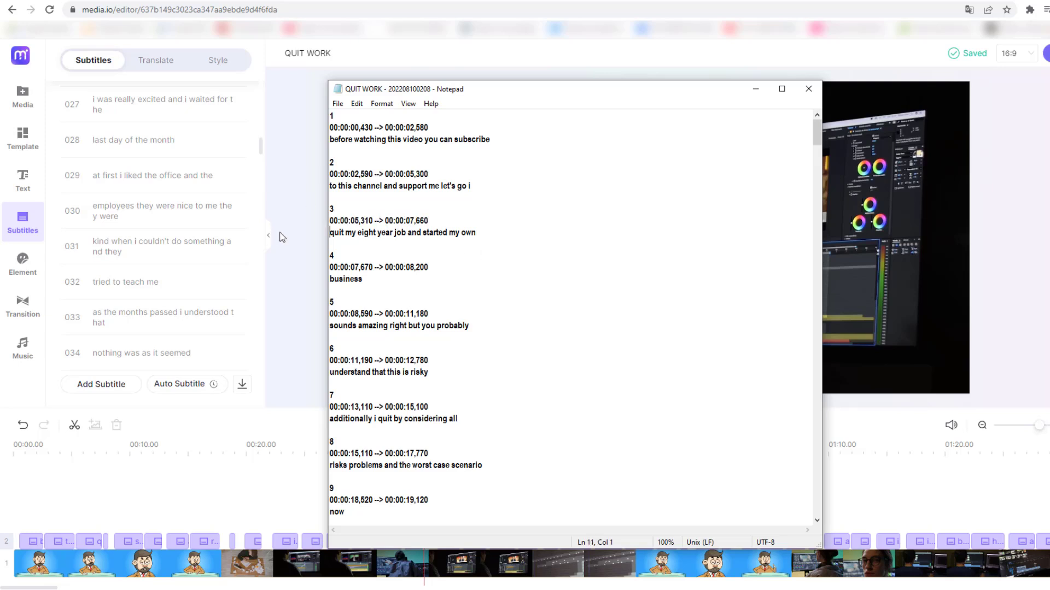
left_click(809, 89)
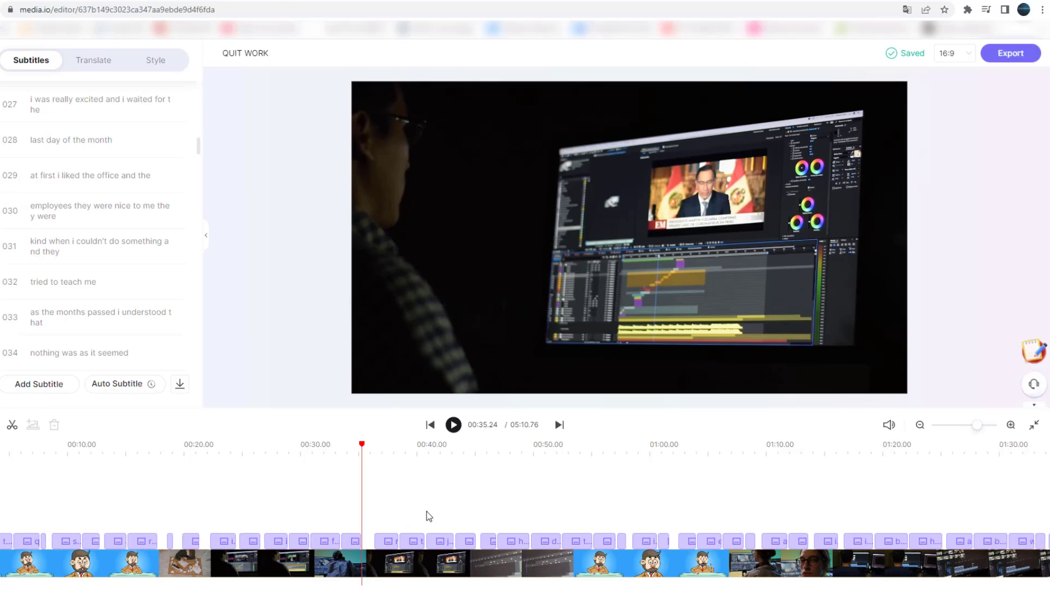
Export the video as MP4 named RENDER_FILES at 1080p and start rendering
left_click(487, 516)
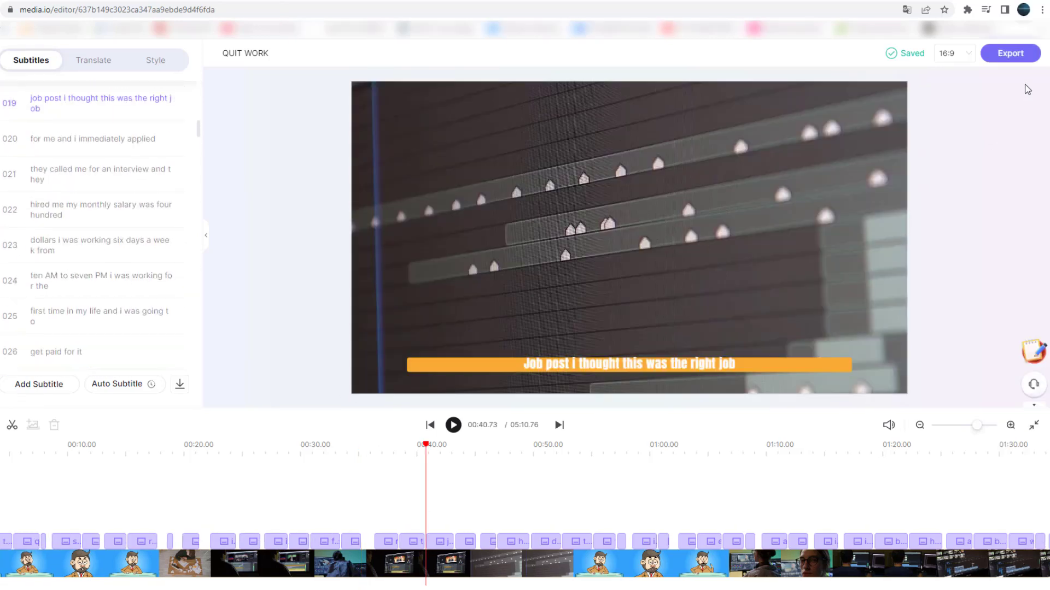
left_click(1013, 55)
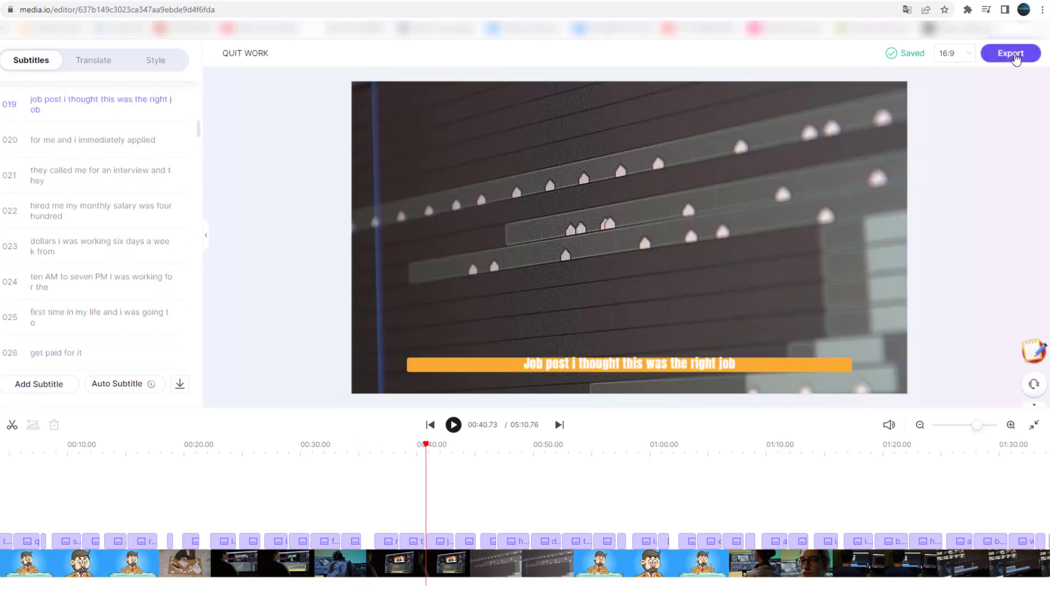
triple_click(935, 147)
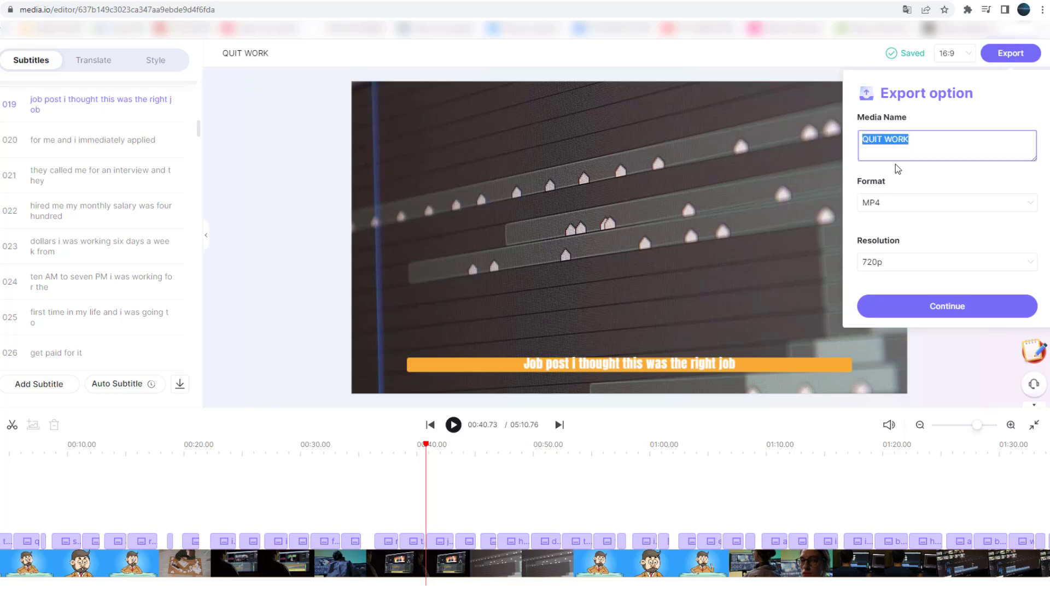
type("RENDER_F")
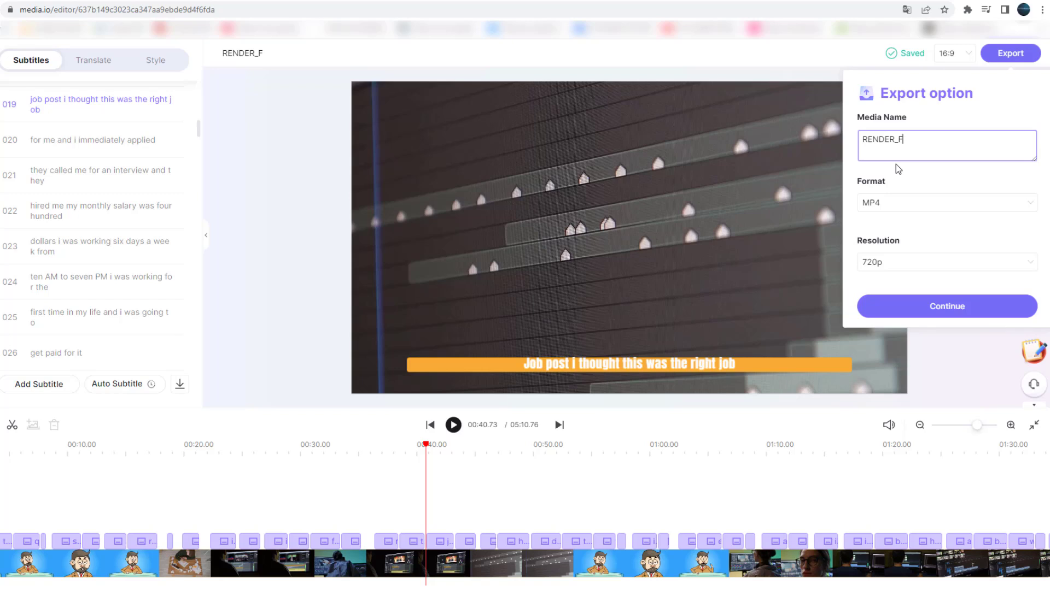
type("ILES")
left_click(926, 206)
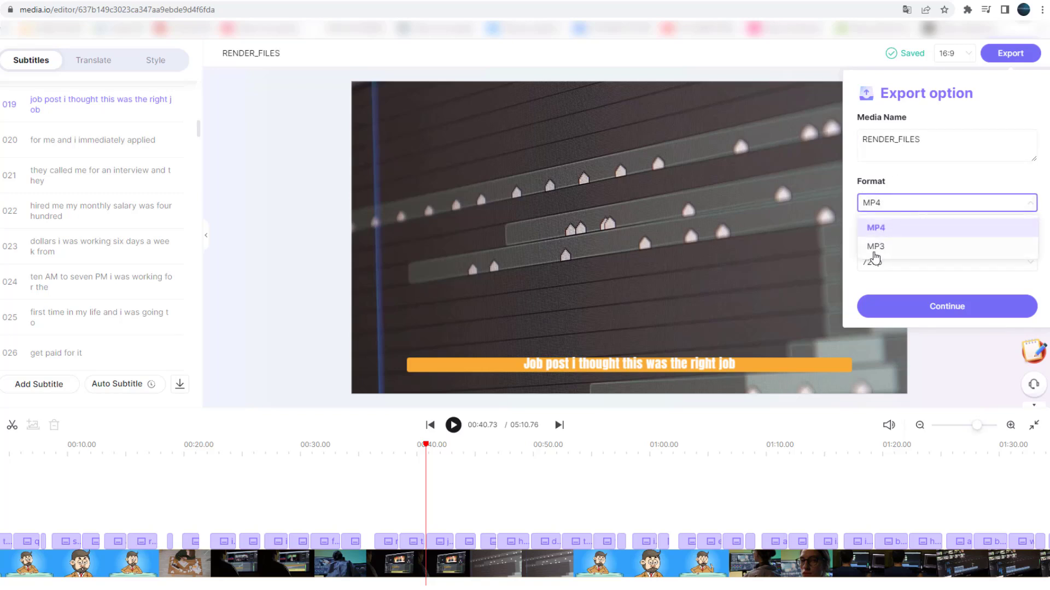
left_click(874, 205)
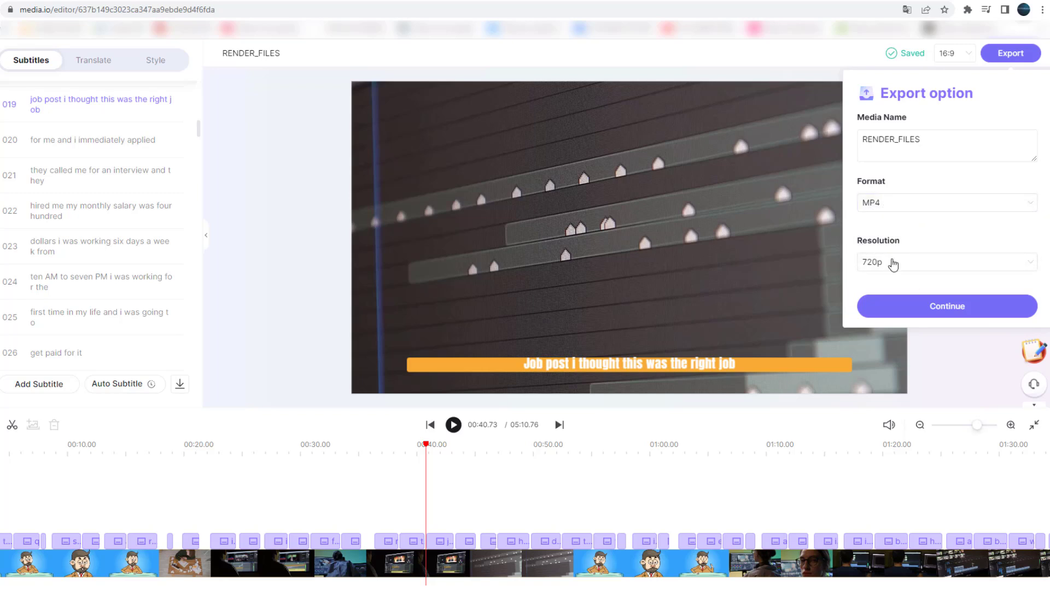
left_click(1021, 266)
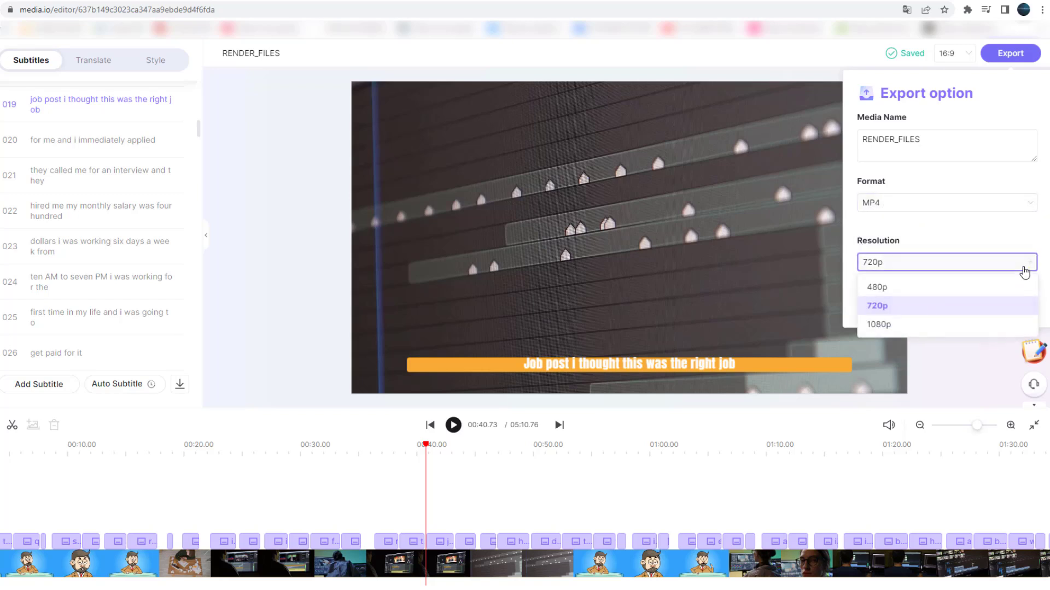
left_click(875, 327)
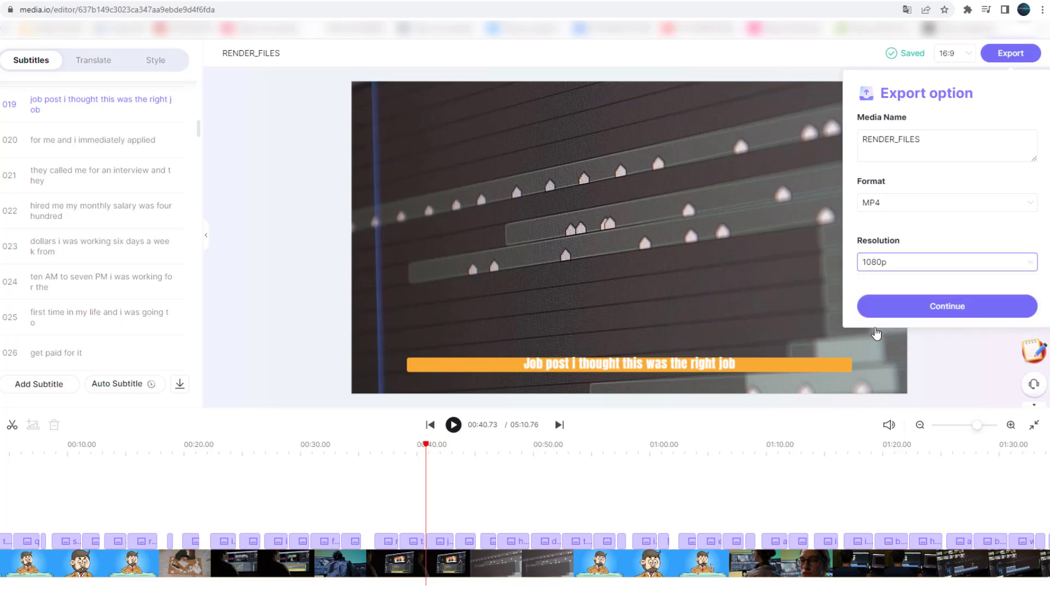
left_click(947, 312)
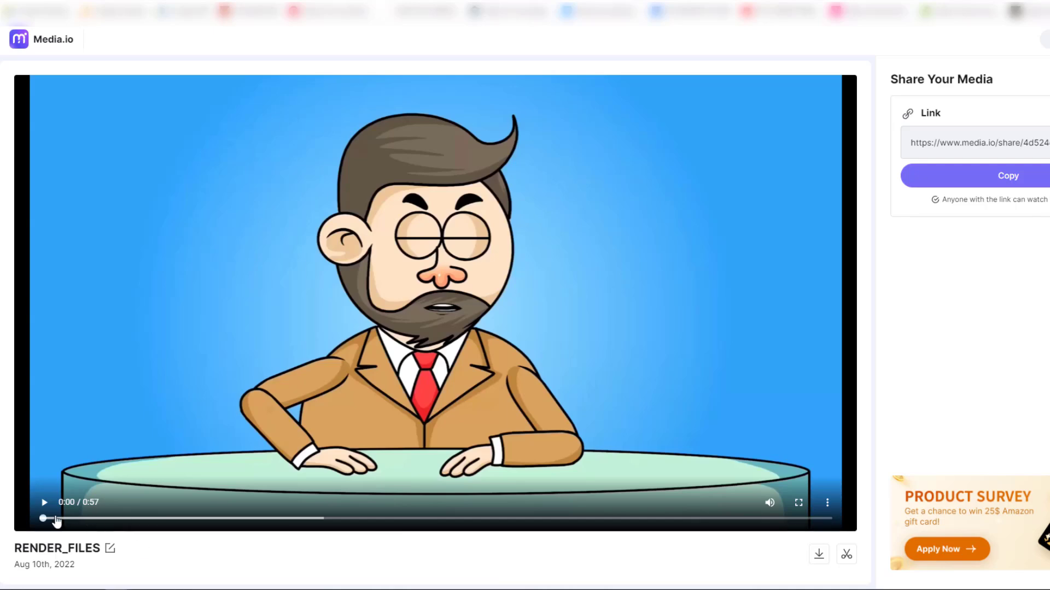
Play and scrub the rendered RENDER_FILES video, copy its share link, and download the MP4
left_click(45, 502)
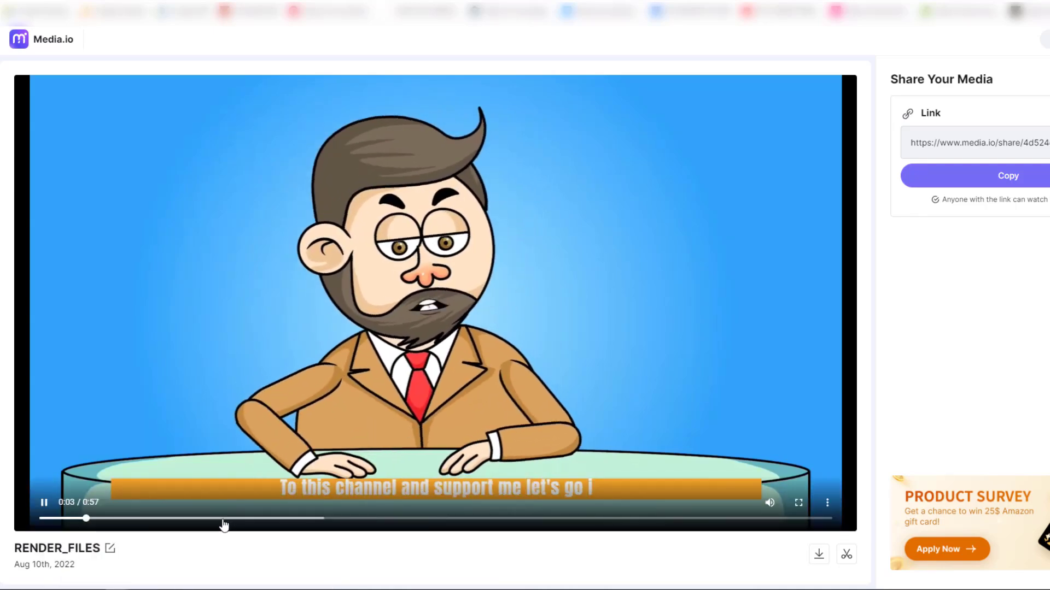
left_click(223, 518)
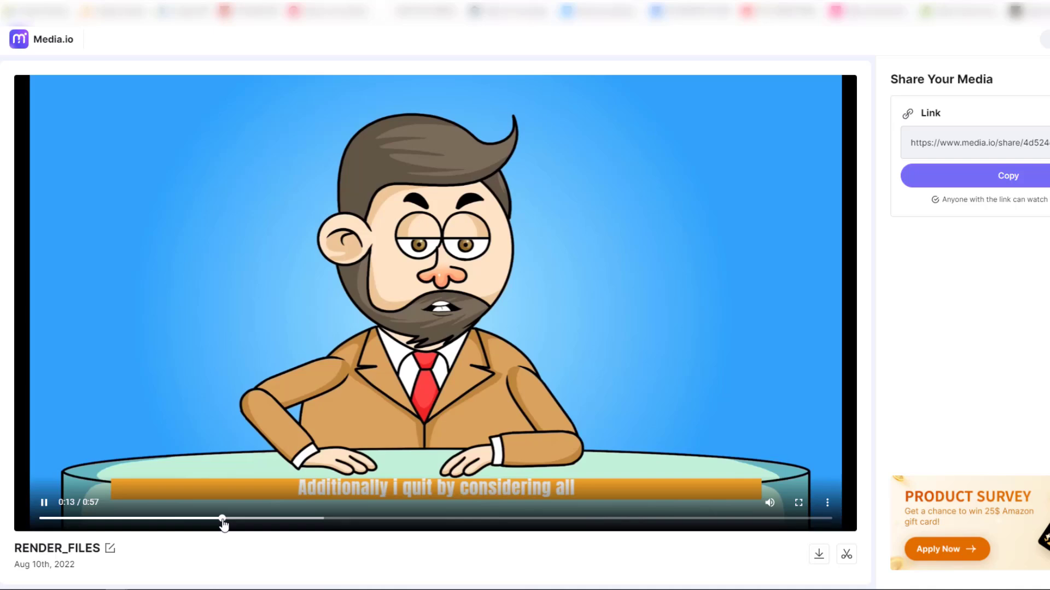
left_click(305, 520)
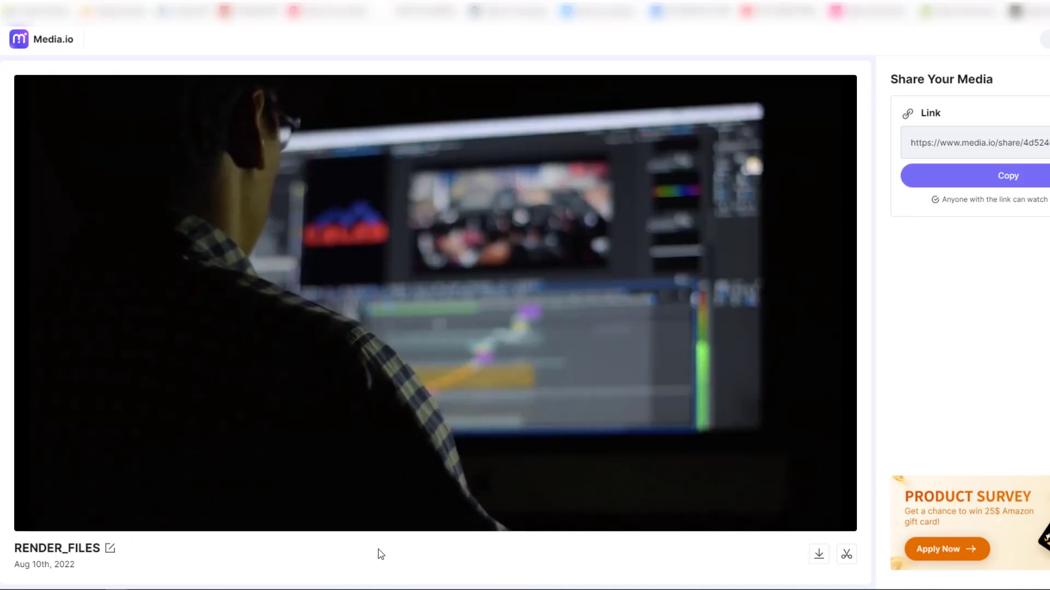
left_click(551, 351)
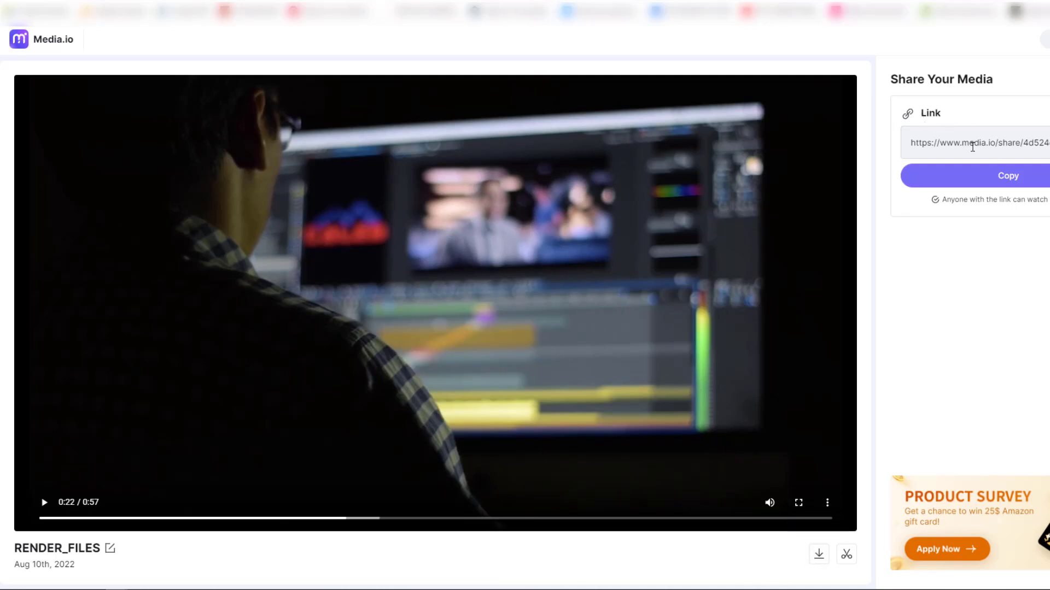
left_click(1002, 186)
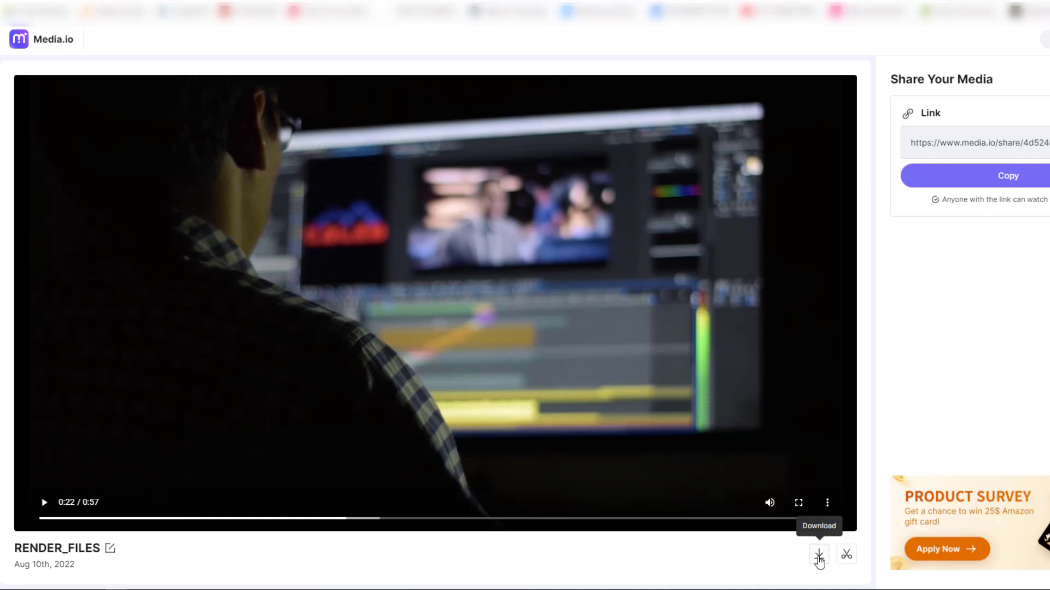
left_click(820, 562)
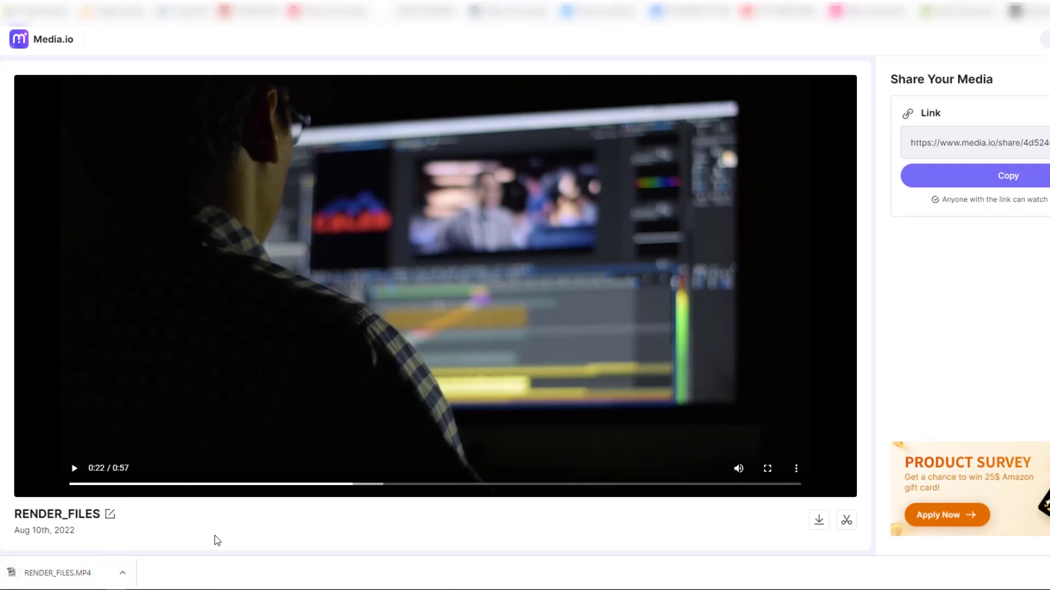
Open RENDER_FILES.MP4 and seek forward and back to check the orange-box subtitles
left_click(80, 571)
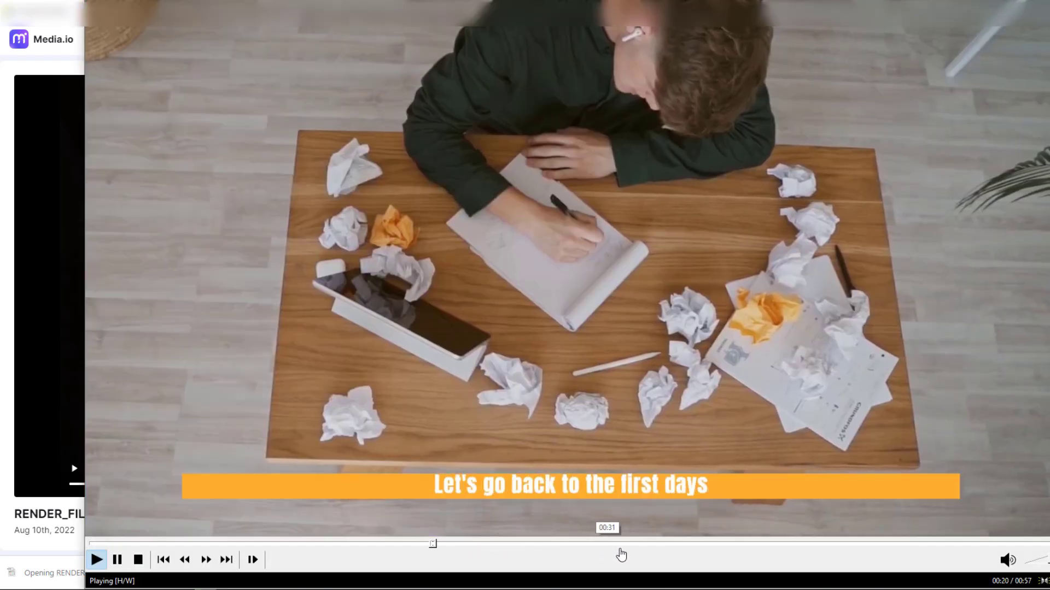
left_click(618, 544)
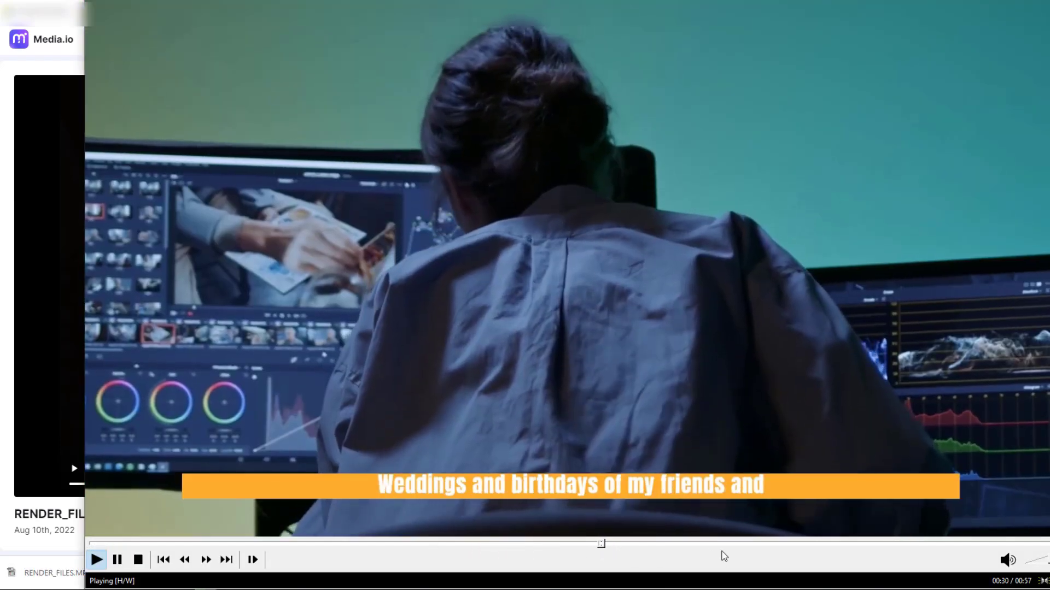
left_click(936, 544)
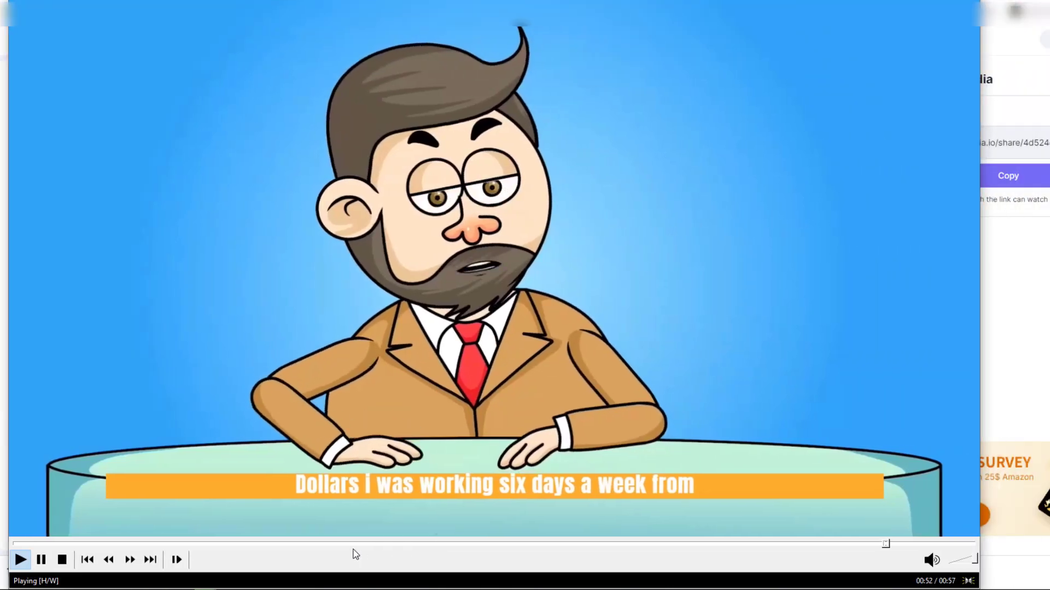
left_click(185, 544)
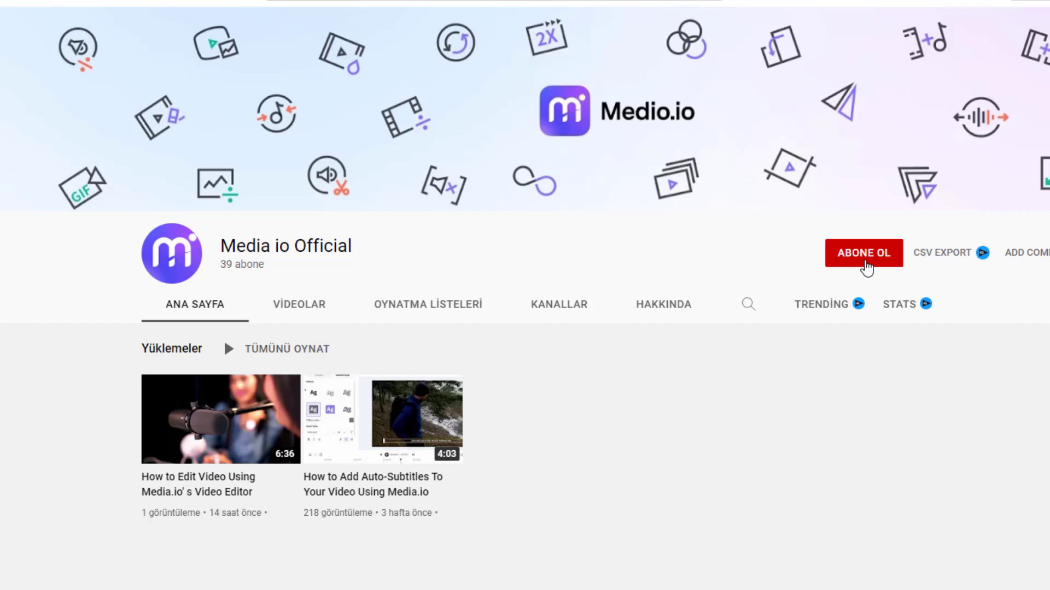
Subscribe to Media io Official on YouTube and list its videos, showing both tutorials
left_click(851, 271)
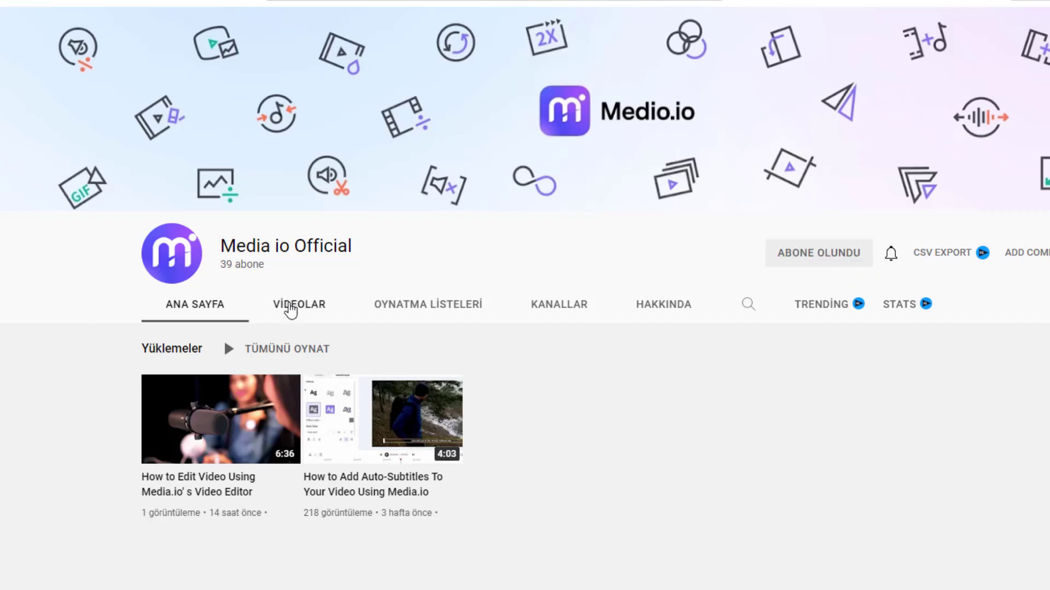
left_click(291, 310)
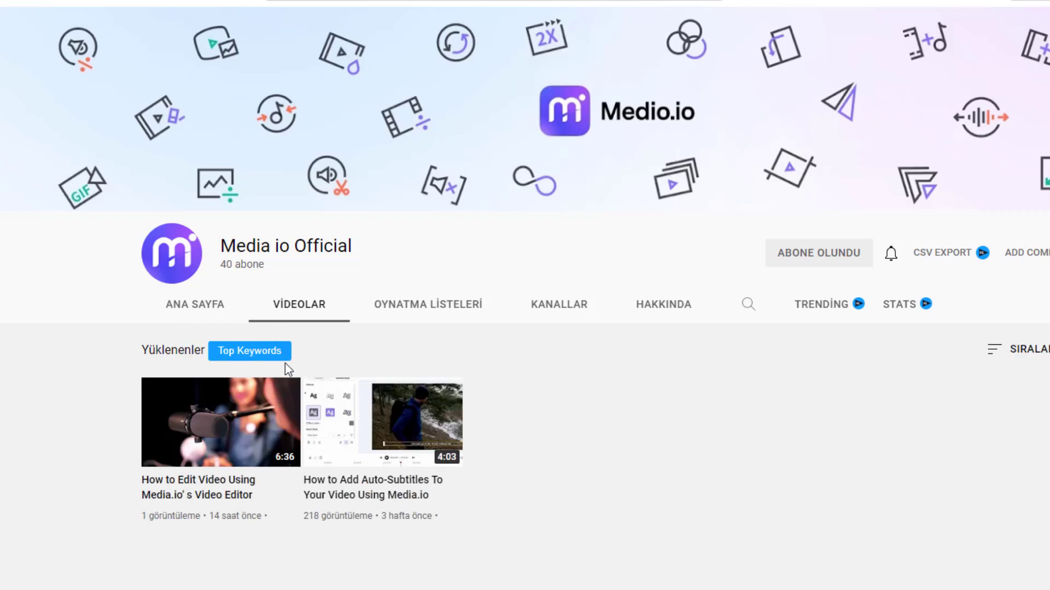